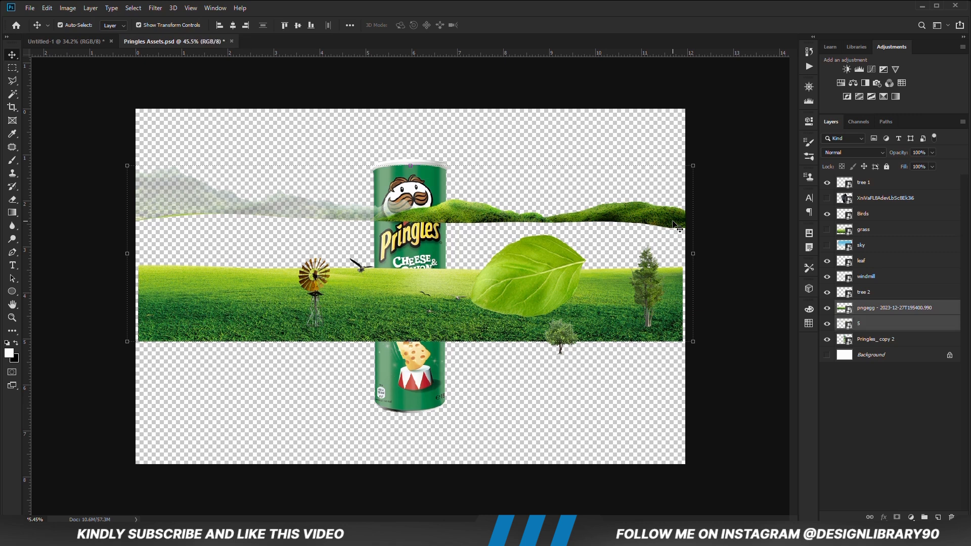
Step: Copy the layers "pngegg - 2023-12-27T195400.990" and "5" from Pringles Assets.psd into the Untitled-1 document
{"action": "left_click", "coordinate": [753, 316]}
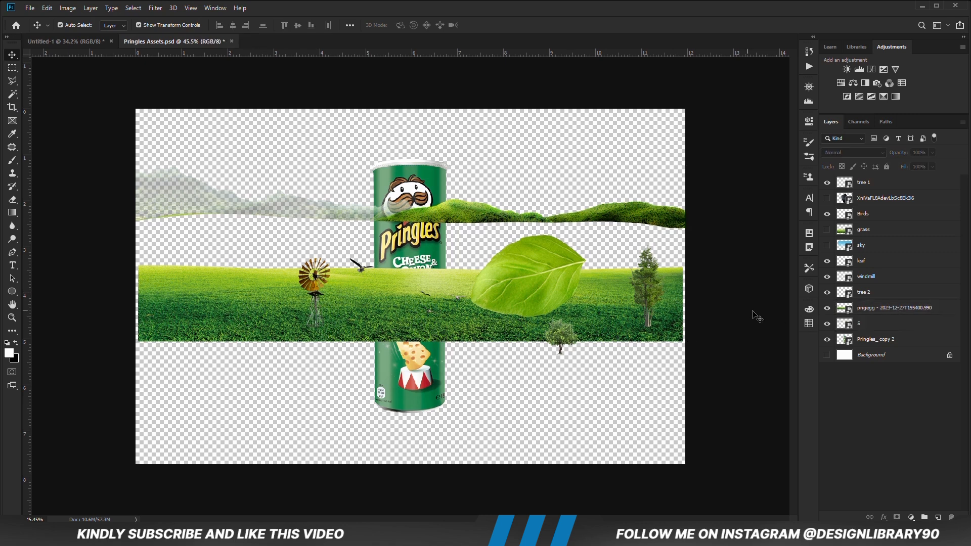
{"action": "left_click", "coordinate": [880, 321]}
{"action": "left_click", "coordinate": [881, 310], "text": "ctrl"}
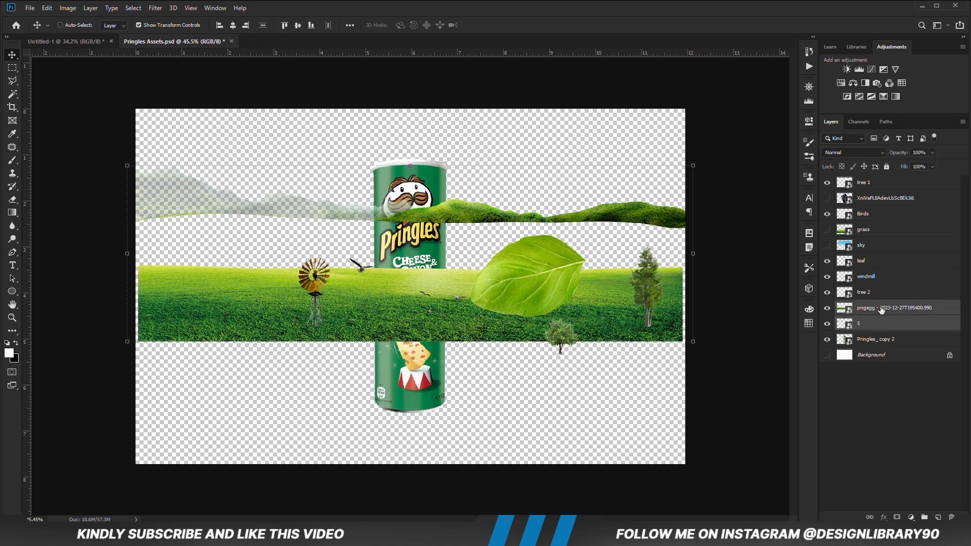
{"action": "left_click_drag", "start_coordinate": [364, 208], "coordinate": [507, 316]}
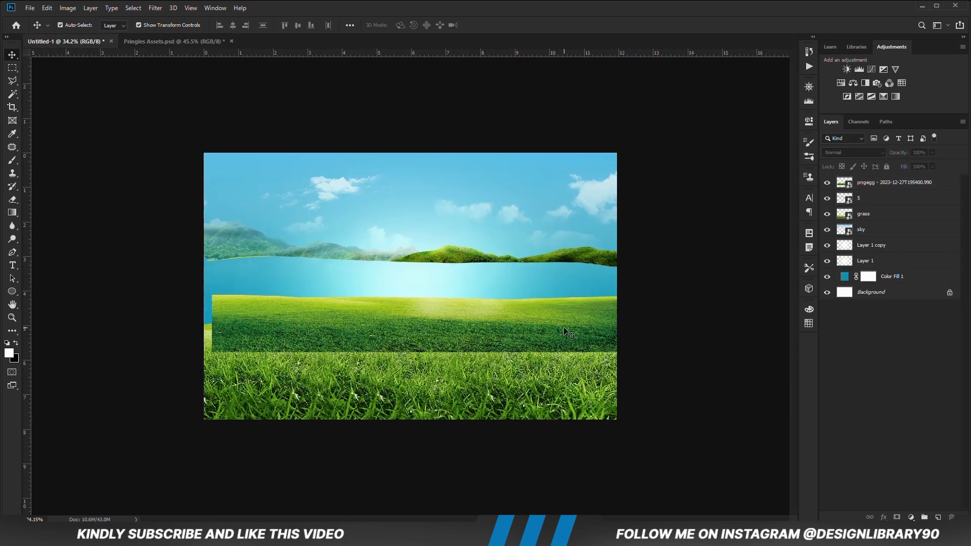
Step: Enlarge the green field layer "pngegg - 2023-12-27T195400.990" so it extends past both sides of the canvas
{"action": "left_click", "coordinate": [537, 341]}
{"action": "right_click", "coordinate": [873, 244]}
{"action": "left_click", "coordinate": [769, 201]}
{"action": "key", "text": "ctrl+t"}
{"action": "left_click_drag", "start_coordinate": [416, 294], "coordinate": [421, 273]}
{"action": "key", "text": "Return"}
Step: Place the field layer directly beneath the grass layer and reposition it behind the foreground grass
{"action": "left_click_drag", "start_coordinate": [441, 324], "coordinate": [447, 330]}
{"action": "left_click_drag", "start_coordinate": [890, 183], "coordinate": [886, 220]}
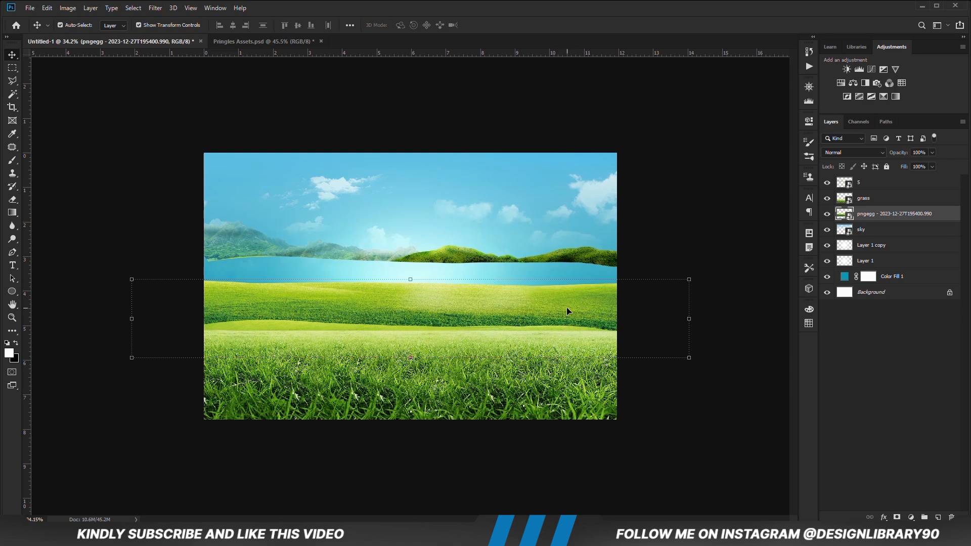
{"action": "left_click_drag", "start_coordinate": [567, 306], "coordinate": [551, 309]}
Step: Lower the hills layer "5" to the field's horizon and place it beneath the field layer, above the sky
{"action": "left_click", "coordinate": [575, 263]}
{"action": "left_click_drag", "start_coordinate": [576, 262], "coordinate": [575, 286]}
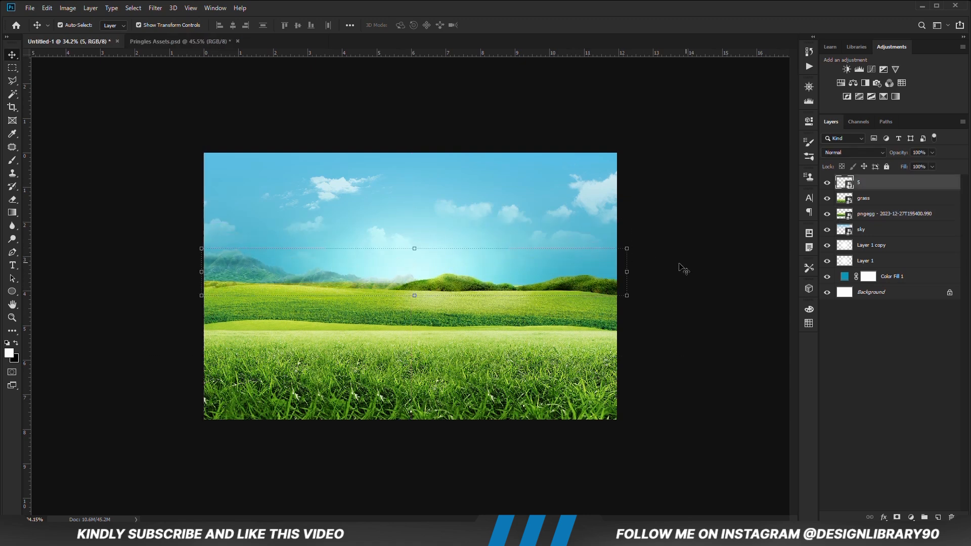
{"action": "left_click_drag", "start_coordinate": [872, 184], "coordinate": [875, 218]}
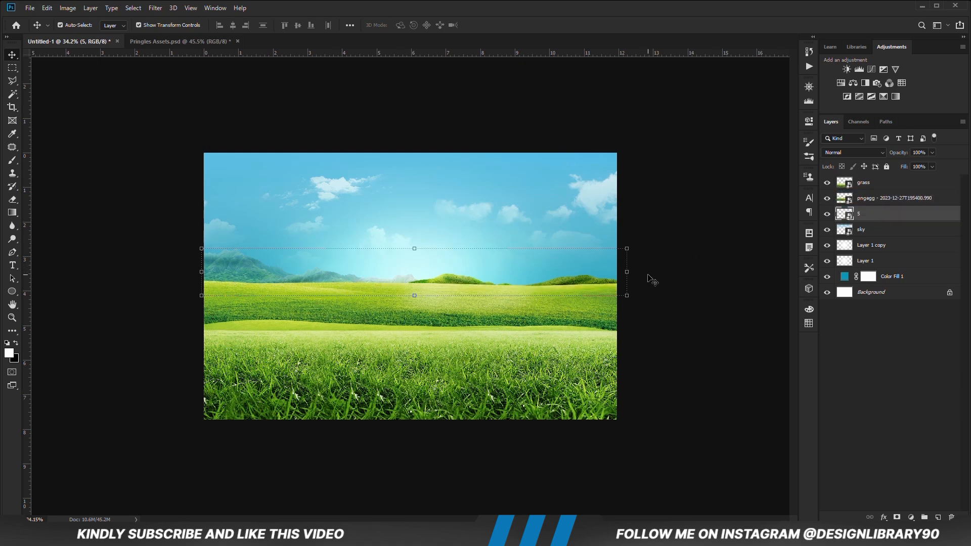
{"action": "left_click", "coordinate": [680, 281]}
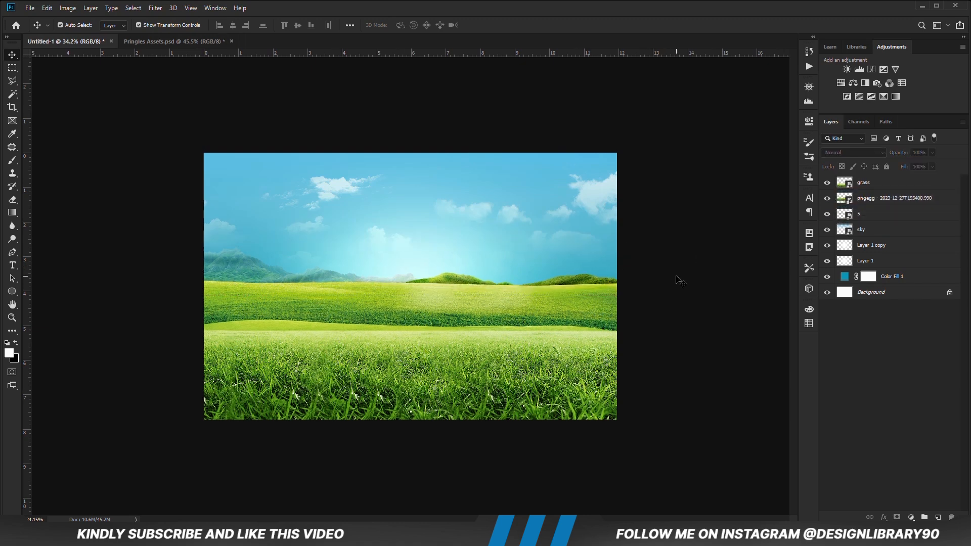
{"action": "key", "text": "ctrl+minus"}
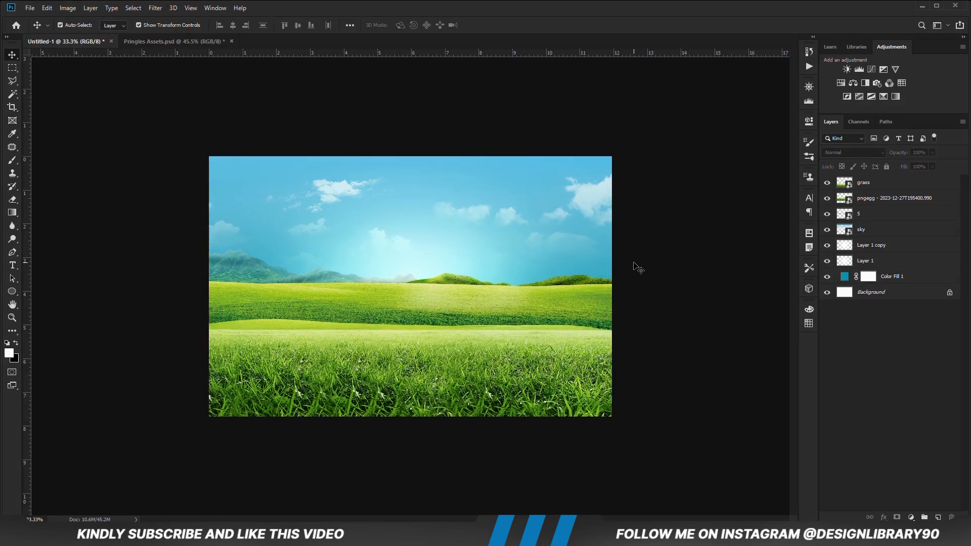
Step: Hide the "pngegg - 2023-12-27T195400.990" and "5" layers in Pringles Assets.psd and return to Untitled-1
{"action": "left_click", "coordinate": [158, 42]}
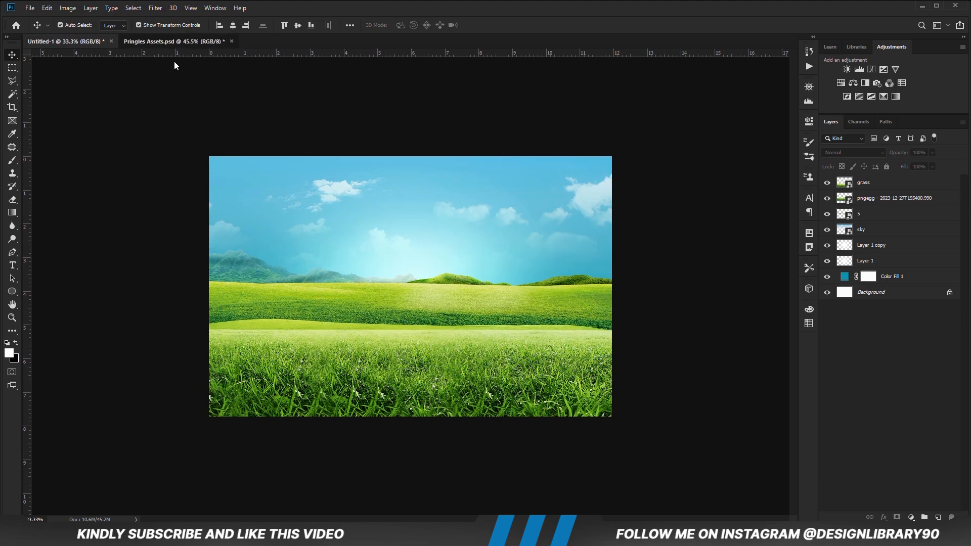
{"action": "left_click", "coordinate": [826, 307]}
{"action": "left_click", "coordinate": [826, 324]}
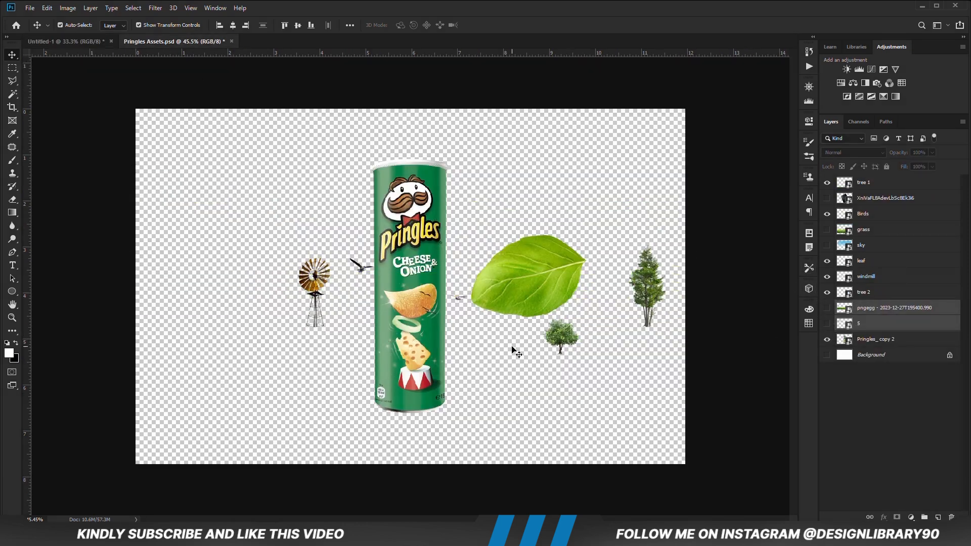
{"action": "left_click", "coordinate": [81, 43]}
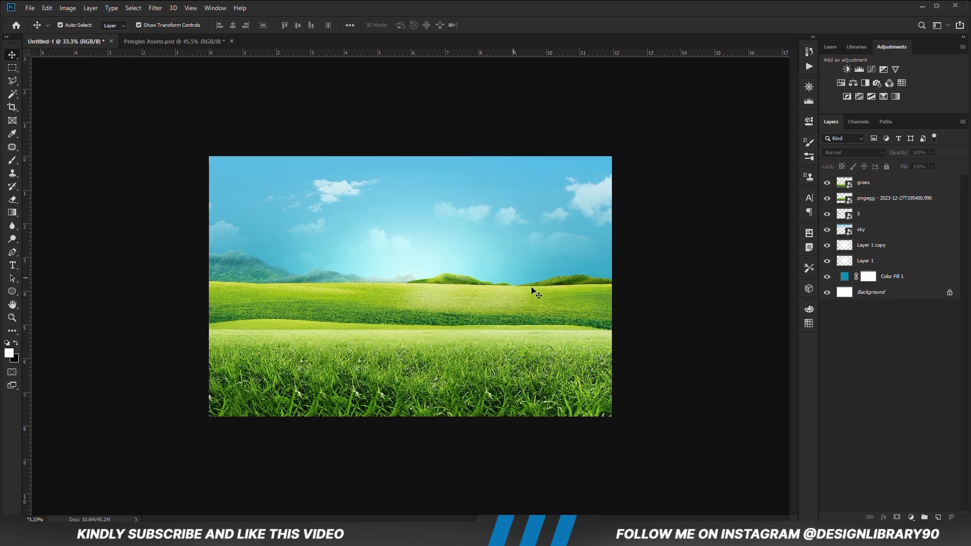
Step: Add a Curves adjustment layer on top of the landscape and bend the curve to deepen the colours
{"action": "left_click", "coordinate": [910, 517]}
{"action": "left_click", "coordinate": [903, 394]}
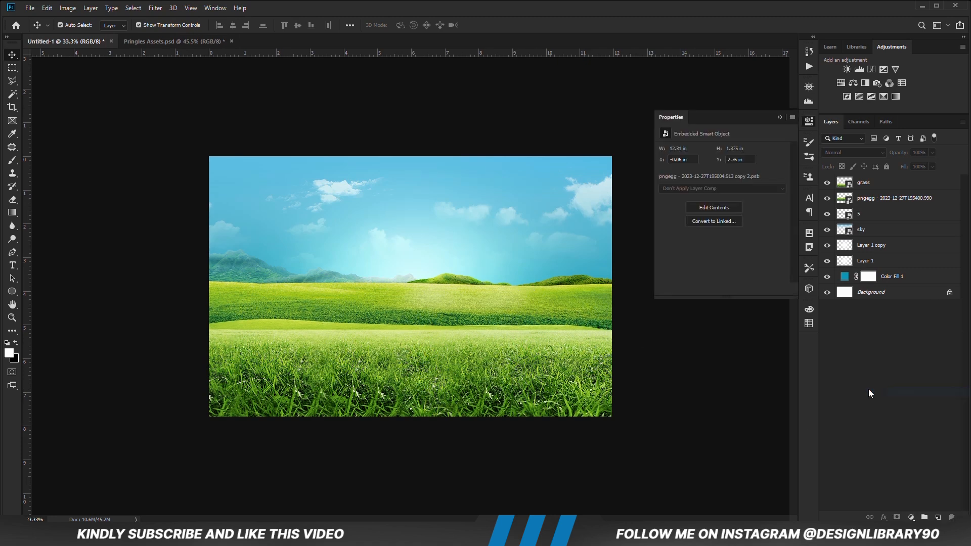
{"action": "left_click_drag", "start_coordinate": [702, 271], "coordinate": [711, 251]}
{"action": "left_click", "coordinate": [778, 118]}
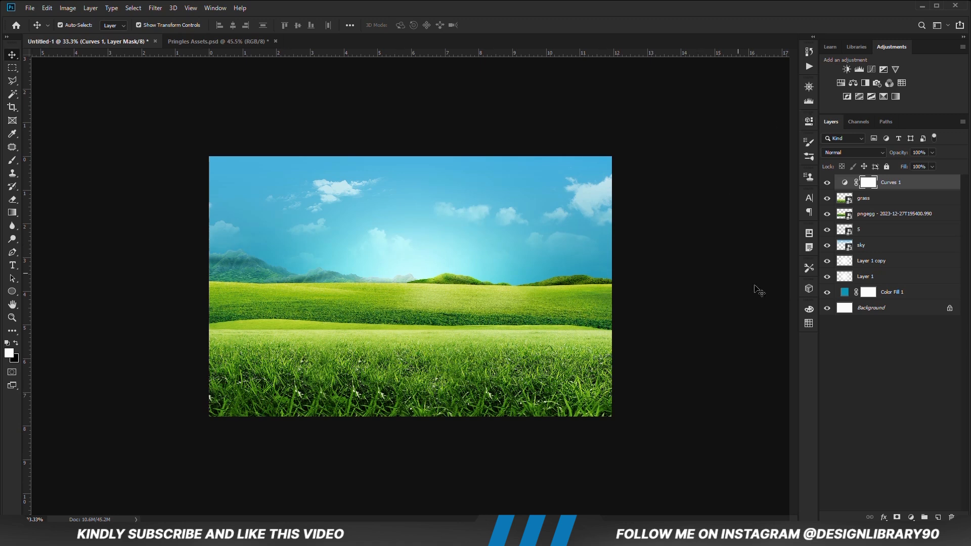
Step: Create a new empty layer above the Curves adjustment and switch to the Brush tool
{"action": "key", "text": "ctrl+shift+alt+n"}
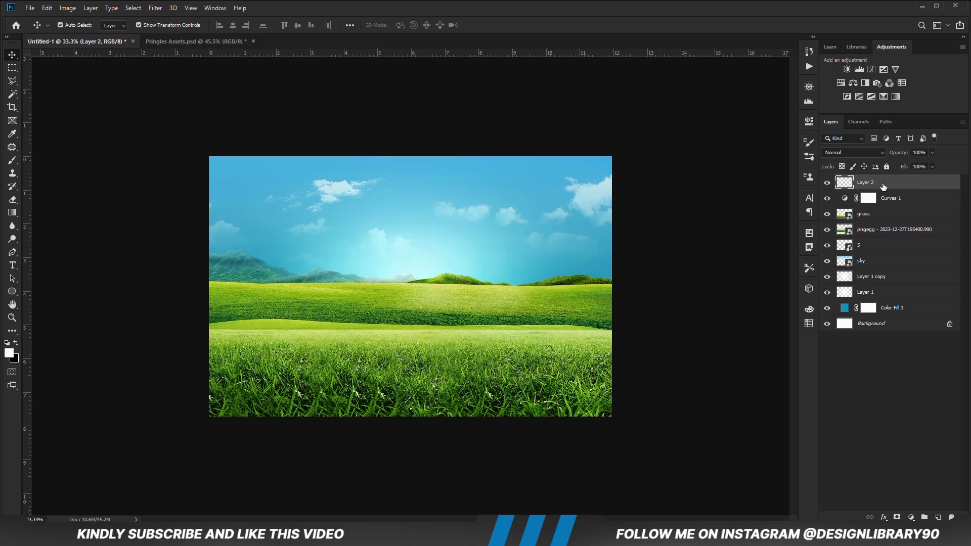
{"action": "right_click", "coordinate": [13, 160]}
{"action": "left_click", "coordinate": [76, 161]}
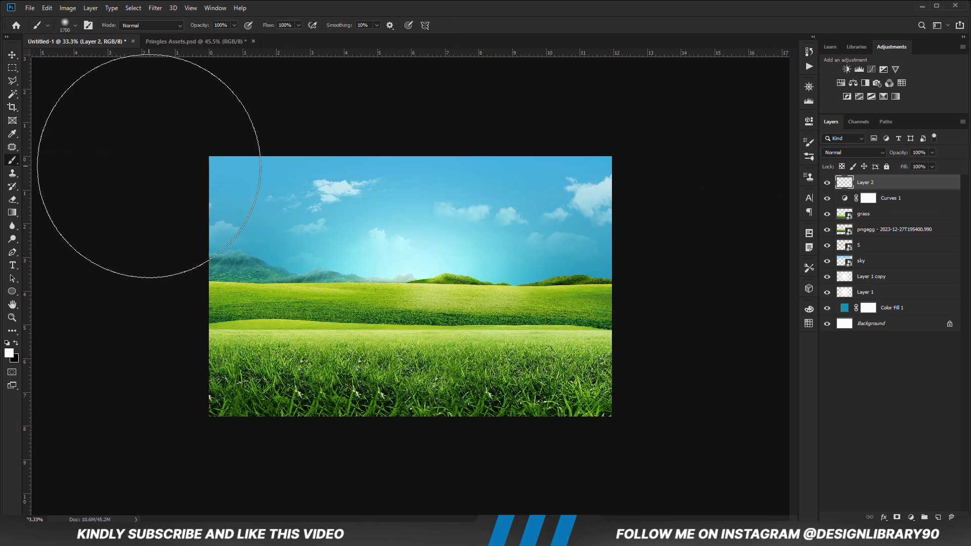
Step: Set the brush to size 500 with 22% opacity and 15% flow
{"action": "key", "text": "bracketleft"}
{"action": "key", "text": "bracketleft"}
{"action": "key", "text": "bracketleft"}
{"action": "key", "text": "bracketleft"}
{"action": "key", "text": "bracketleft"}
{"action": "key", "text": "bracketleft"}
{"action": "key", "text": "bracketleft"}
{"action": "key", "text": "bracketleft"}
{"action": "key", "text": "bracketleft"}
{"action": "key", "text": "bracketleft"}
{"action": "key", "text": "bracketleft"}
{"action": "key", "text": "bracketleft"}
{"action": "key", "text": "bracketleft"}
{"action": "key", "text": "bracketleft"}
{"action": "key", "text": "bracketleft"}
{"action": "key", "text": "bracketleft"}
{"action": "key", "text": "bracketright"}
{"action": "key", "text": "bracketright"}
{"action": "key", "text": "bracketright"}
{"action": "key", "text": "bracketright"}
{"action": "key", "text": "bracketright"}
{"action": "key", "text": "bracketright"}
{"action": "key", "text": "bracketright"}
{"action": "left_click", "coordinate": [234, 25]}
{"action": "left_click_drag", "start_coordinate": [236, 37], "coordinate": [198, 37]}
{"action": "left_click", "coordinate": [298, 9]}
{"action": "left_click_drag", "start_coordinate": [262, 38], "coordinate": [259, 39]}
{"action": "left_click", "coordinate": [349, 5]}
{"action": "key", "text": "bracketleft"}
{"action": "key", "text": "bracketleft"}
{"action": "key", "text": "bracketleft"}
{"action": "key", "text": "bracketleft"}
{"action": "key", "text": "bracketleft"}
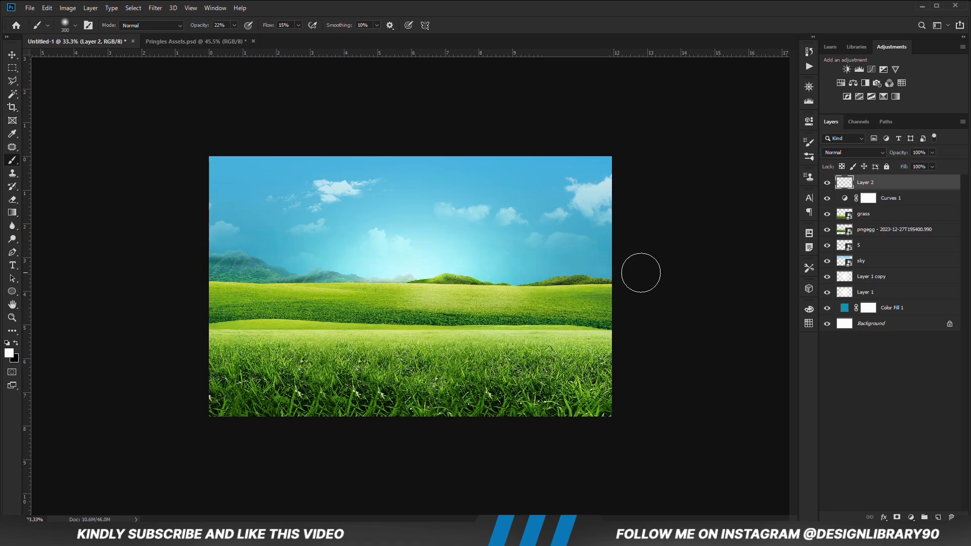
{"action": "key", "text": "bracketright"}
{"action": "key", "text": "bracketright"}
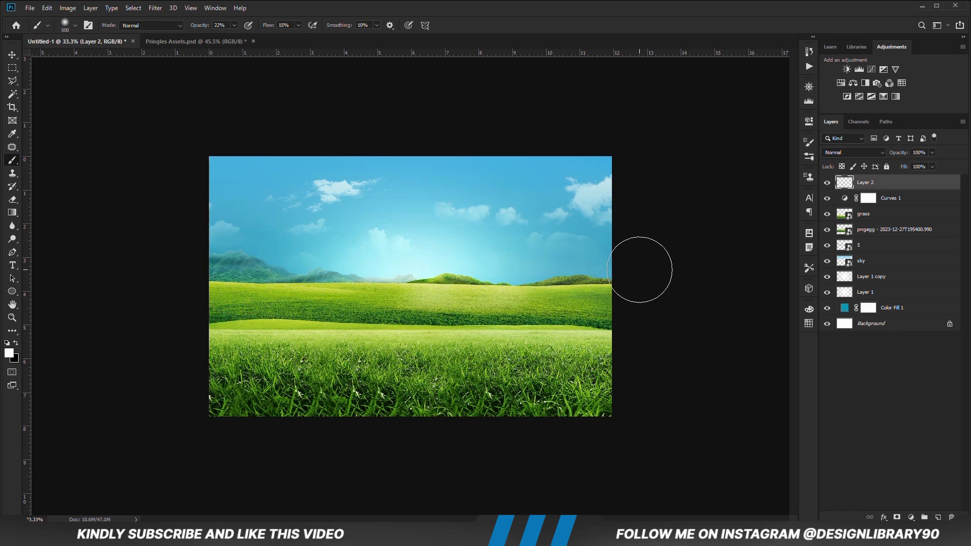
Step: Paint soft white haze along the horizon hills on Layer 2 and reduce the layer's opacity to 85%
{"action": "left_click", "coordinate": [447, 275]}
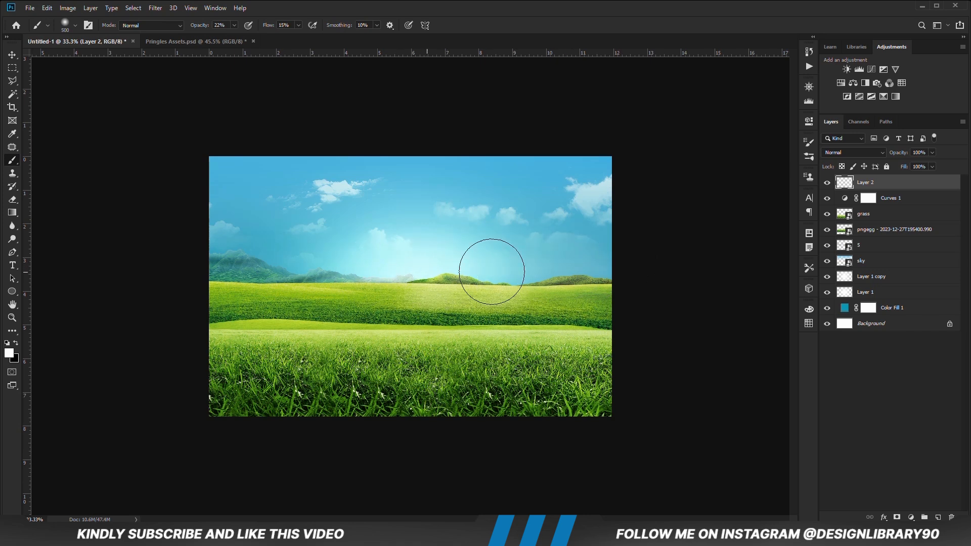
{"action": "mouse_move", "coordinate": [283, 268]}
{"action": "left_mouse_down"}
{"action": "mouse_move", "coordinate": [152, 266]}
{"action": "mouse_move", "coordinate": [458, 273]}
{"action": "mouse_move", "coordinate": [648, 261]}
{"action": "left_mouse_up"}
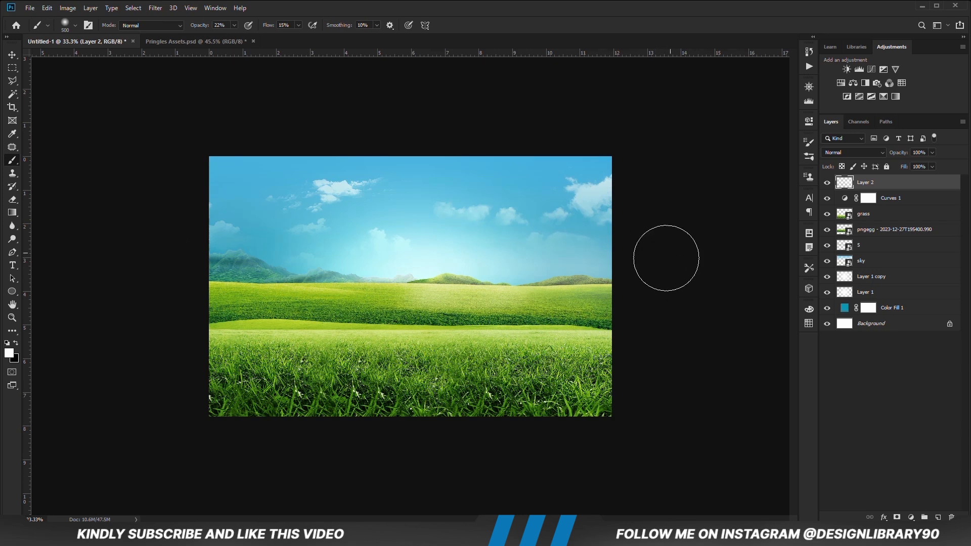
{"action": "left_click", "coordinate": [826, 182]}
{"action": "left_click", "coordinate": [826, 183]}
{"action": "left_click_drag", "start_coordinate": [921, 167], "coordinate": [921, 167]}
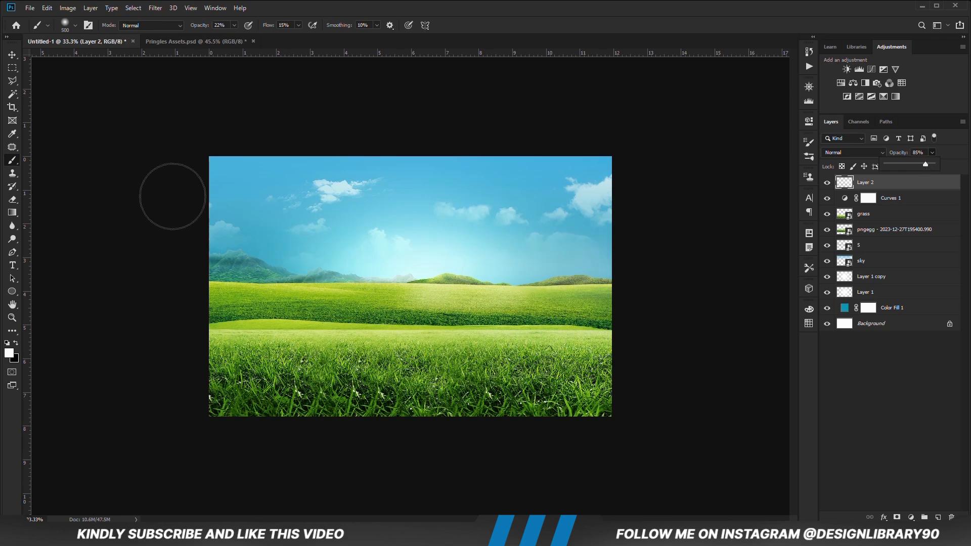
Step: Copy the Pringles can, windmill, leaf, tree 1 and tree 2 layers from Pringles Assets.psd into Untitled-1
{"action": "left_click", "coordinate": [12, 54]}
{"action": "left_click", "coordinate": [78, 169]}
{"action": "left_click", "coordinate": [132, 43]}
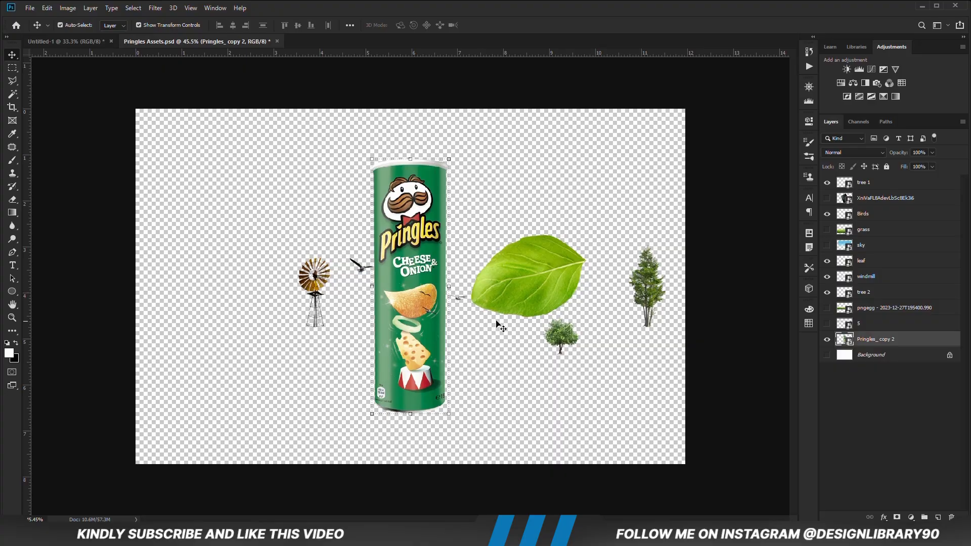
{"action": "left_click", "coordinate": [865, 277], "text": "ctrl"}
{"action": "left_click", "coordinate": [866, 261], "text": "ctrl"}
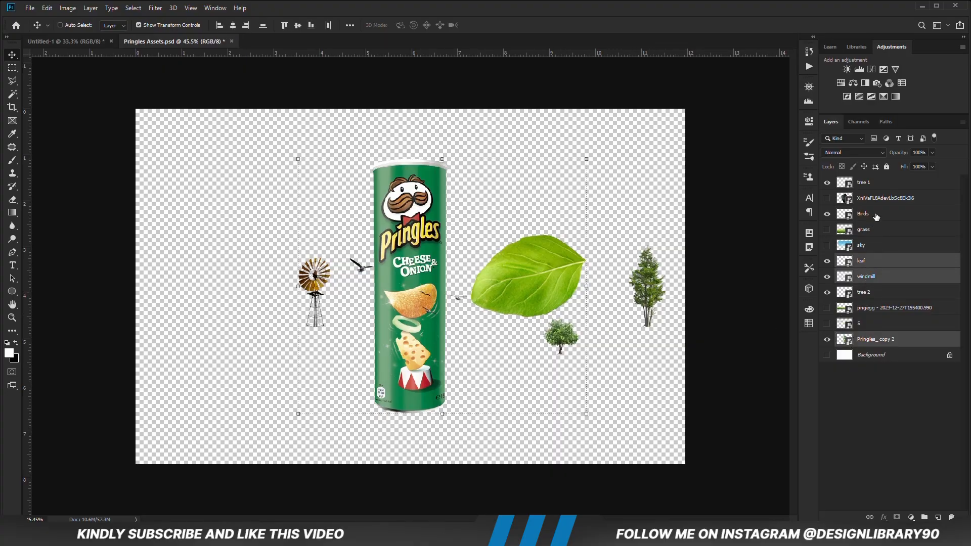
{"action": "left_click", "coordinate": [876, 189], "text": "ctrl"}
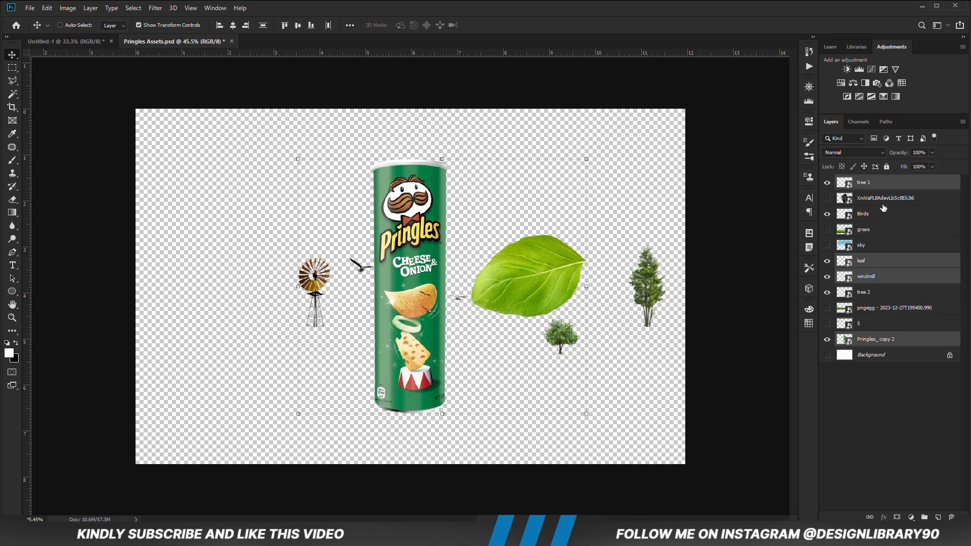
{"action": "left_click", "coordinate": [876, 296], "text": "ctrl"}
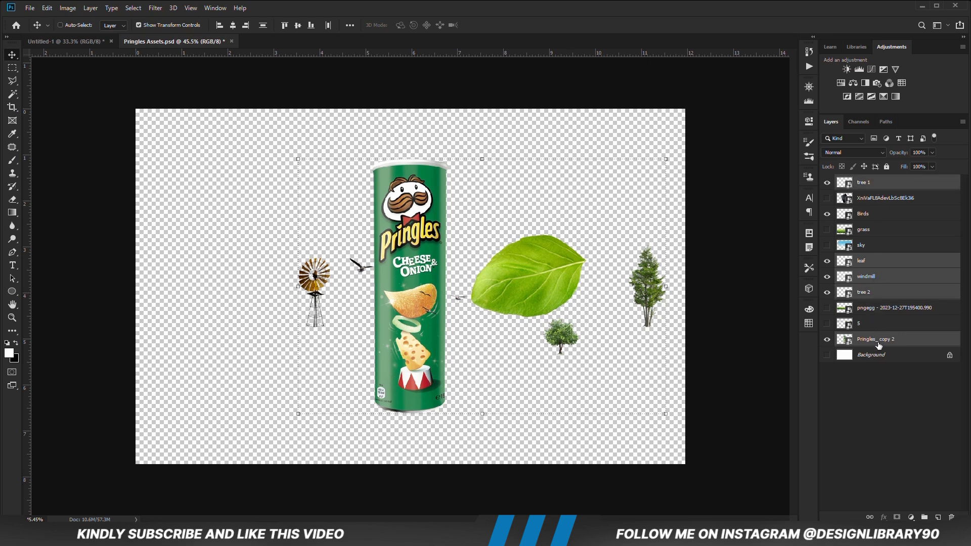
{"action": "left_click_drag", "start_coordinate": [833, 348], "coordinate": [415, 239]}
{"action": "left_click", "coordinate": [664, 282], "text": "ctrl"}
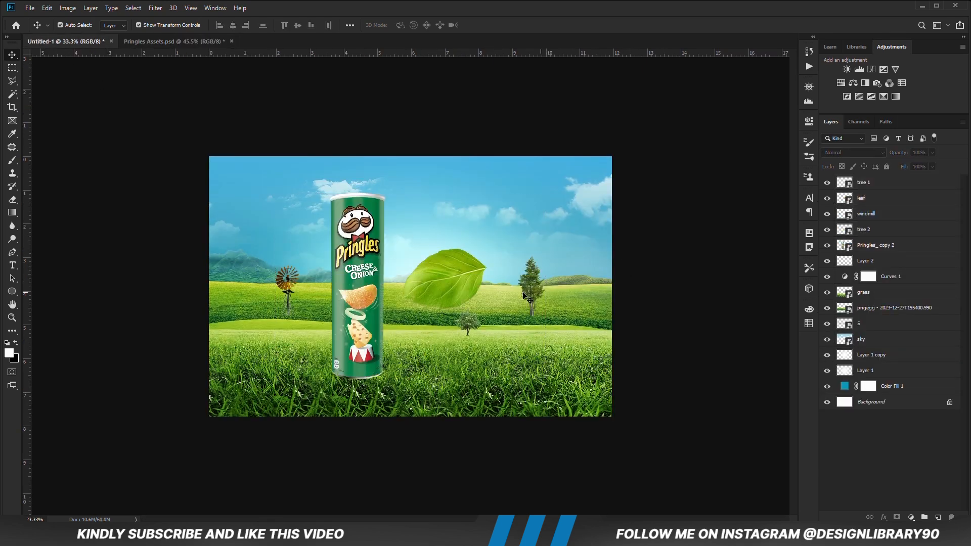
Step: Center the Pringles can horizontally on the canvas, clear the selection, and shift the can slightly to the left
{"action": "left_click", "coordinate": [366, 305]}
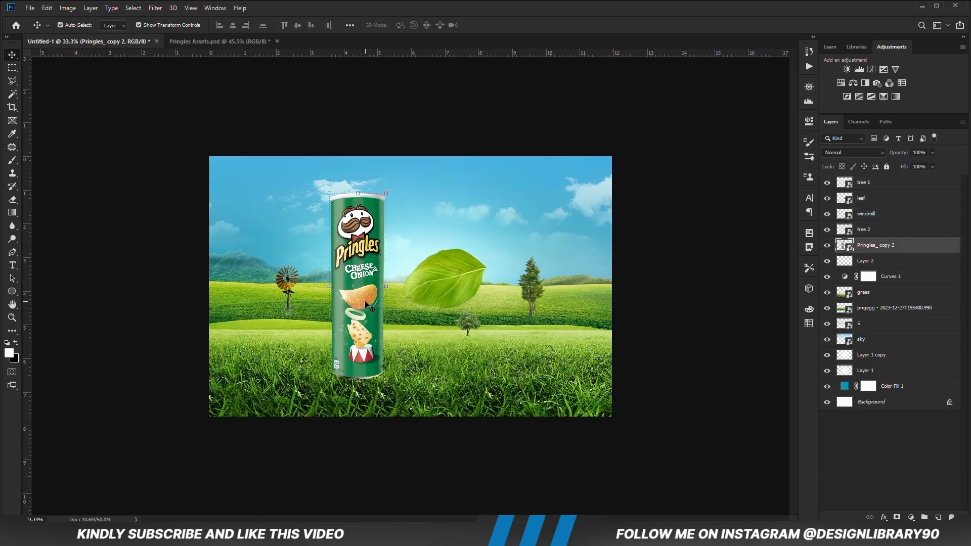
{"action": "key", "text": "ctrl+a"}
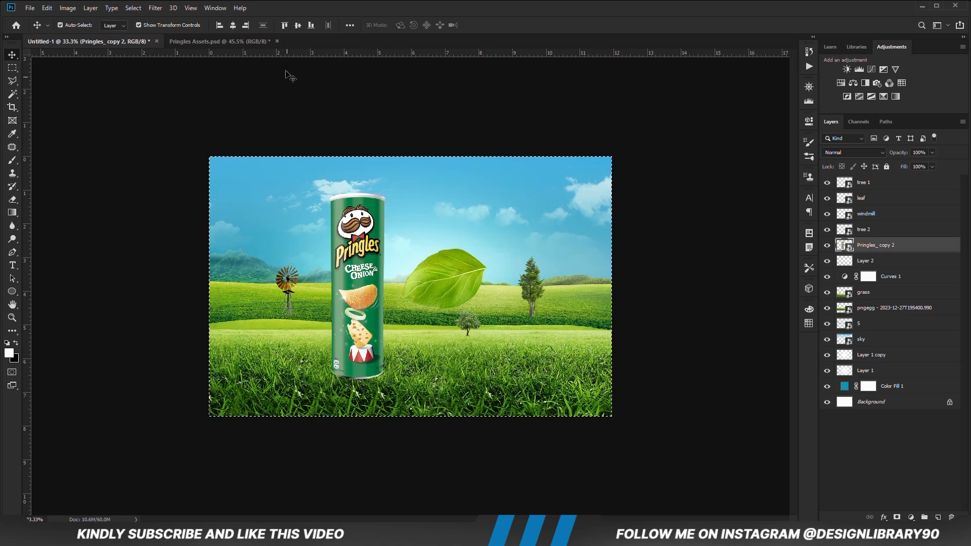
{"action": "left_click", "coordinate": [233, 25]}
{"action": "key", "text": "ctrl+d"}
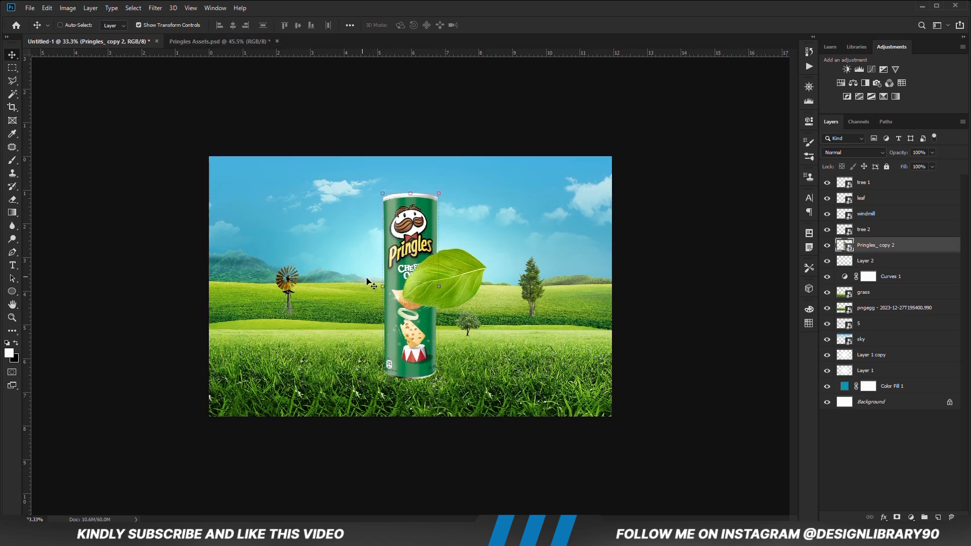
{"action": "left_click_drag", "start_coordinate": [402, 308], "coordinate": [395, 308]}
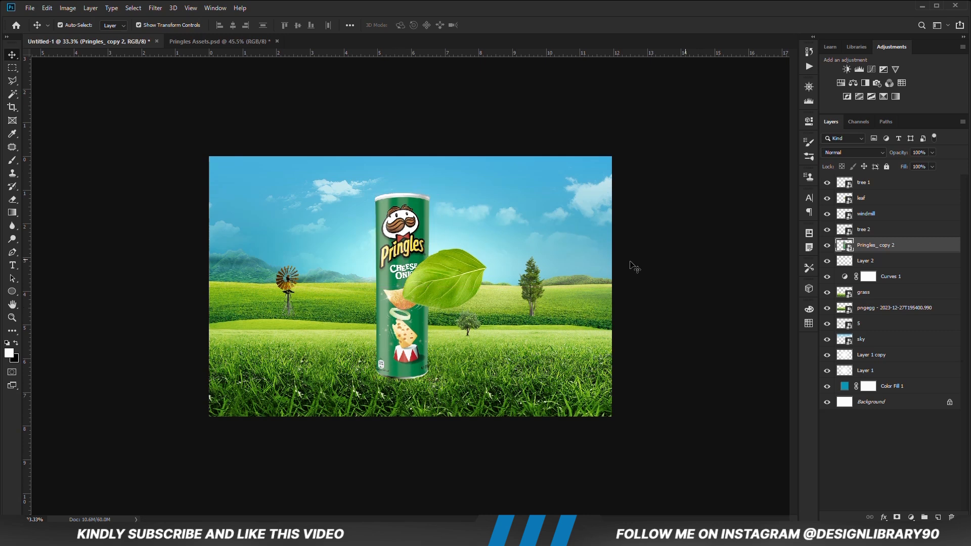
Step: Hide the leaf layer and raise the windmill to the far field's horizon
{"action": "left_click", "coordinate": [864, 197]}
{"action": "left_click", "coordinate": [827, 197]}
{"action": "left_click_drag", "start_coordinate": [288, 298], "coordinate": [287, 276]}
Step: Move the tree 1 layer to the horizon just left of the windmill and enlarge it
{"action": "left_click_drag", "start_coordinate": [472, 324], "coordinate": [250, 281]}
{"action": "left_click", "coordinate": [287, 255]}
{"action": "key", "text": "ctrl+t"}
{"action": "left_click_drag", "start_coordinate": [276, 241], "coordinate": [240, 257]}
{"action": "key", "text": "Return"}
{"action": "left_click", "coordinate": [244, 270]}
{"action": "key", "text": "ctrl+t"}
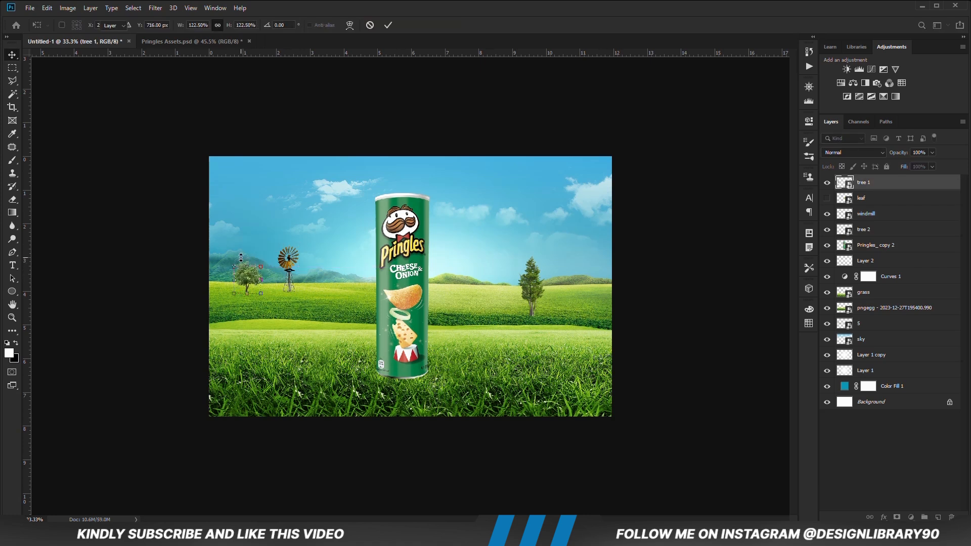
{"action": "key", "text": "Return"}
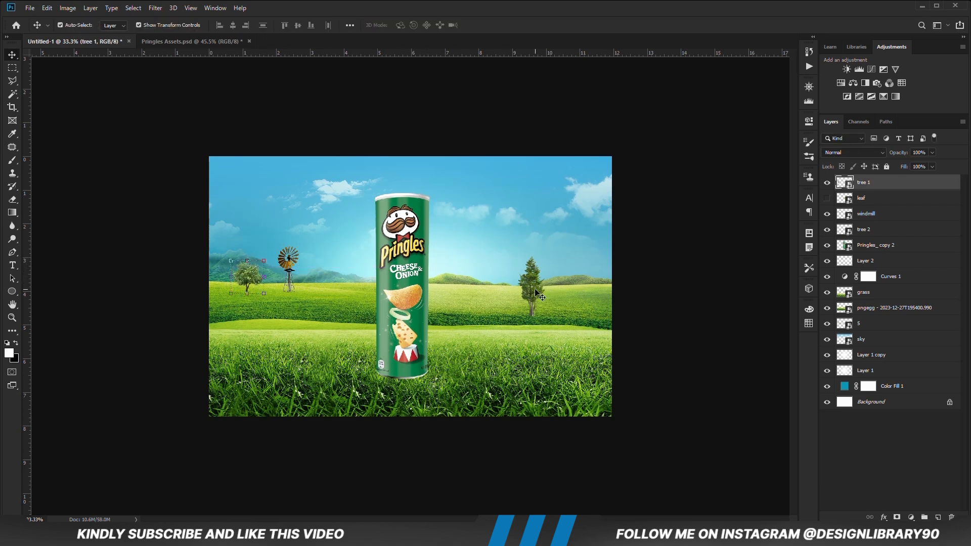
Step: Move the tree 2 layer to the horizon near the image's right edge
{"action": "left_click_drag", "start_coordinate": [534, 294], "coordinate": [575, 275]}
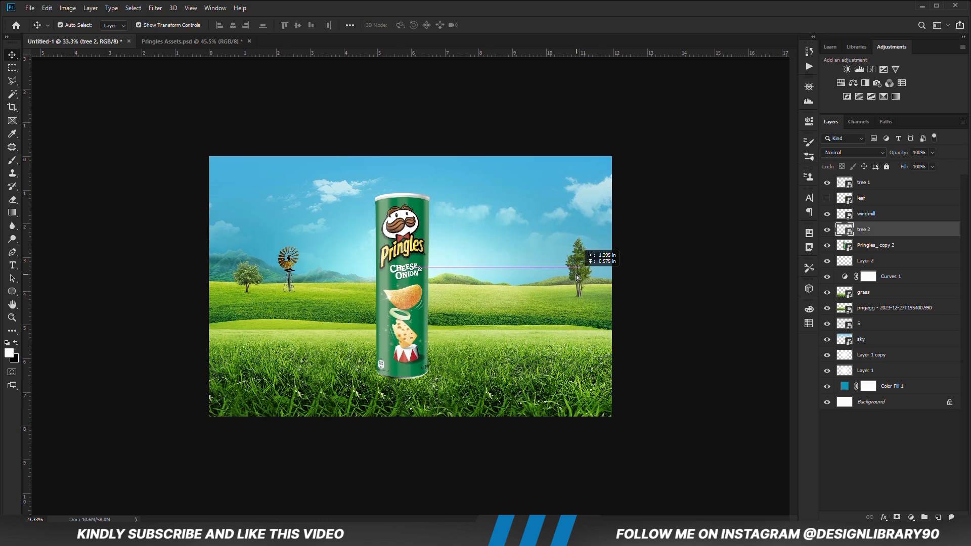
{"action": "left_click_drag", "start_coordinate": [575, 275], "coordinate": [575, 275]}
Step: Duplicate the Pringles can, shrink the copy to under half size, rotate it about 83° clockwise and place it over the field right of the original
{"action": "left_click", "coordinate": [400, 297]}
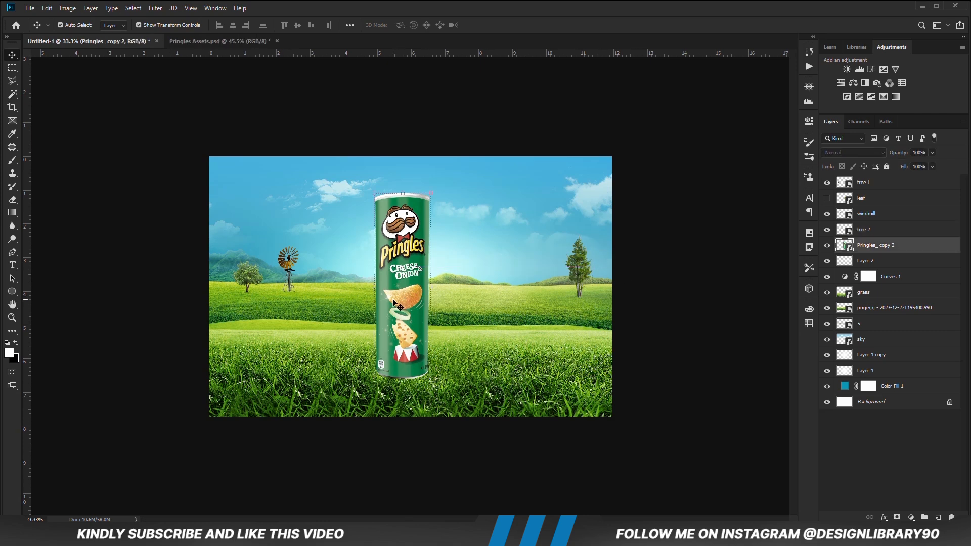
{"action": "key", "text": "ctrl+j"}
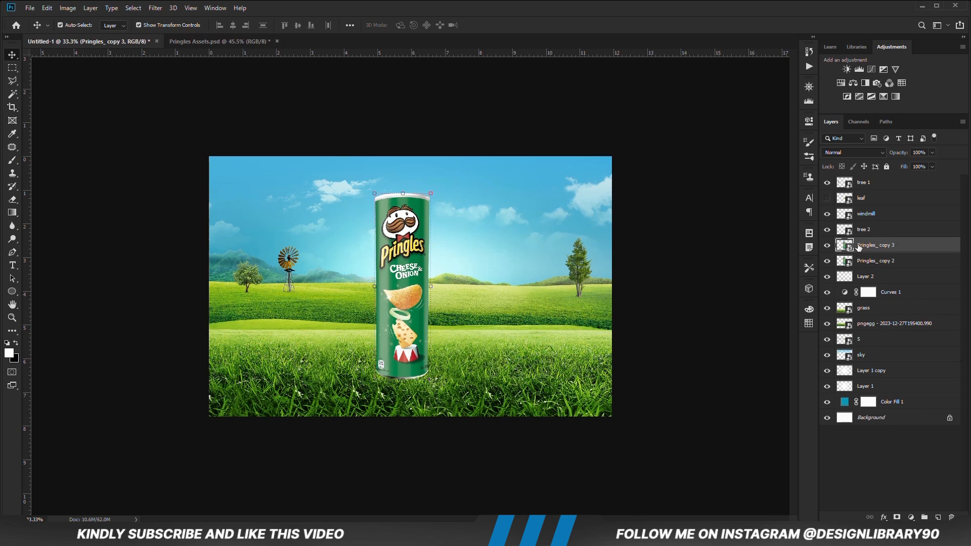
{"action": "left_click_drag", "start_coordinate": [383, 285], "coordinate": [453, 269]}
{"action": "key", "text": "ctrl+t"}
{"action": "left_click_drag", "start_coordinate": [466, 176], "coordinate": [537, 320]}
{"action": "left_click_drag", "start_coordinate": [466, 316], "coordinate": [489, 288]}
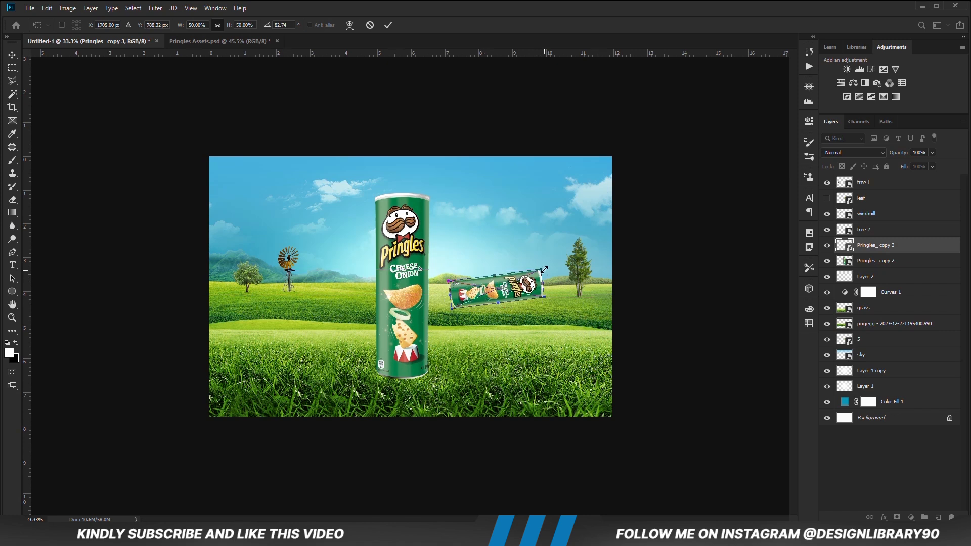
{"action": "left_click_drag", "start_coordinate": [545, 266], "coordinate": [535, 273]}
{"action": "key", "text": "Return"}
Step: Fine-tune the small can's tilt and shift it slightly right, midway between the large can and tree 2, then clear the layer selection
{"action": "left_click_drag", "start_coordinate": [502, 289], "coordinate": [508, 296]}
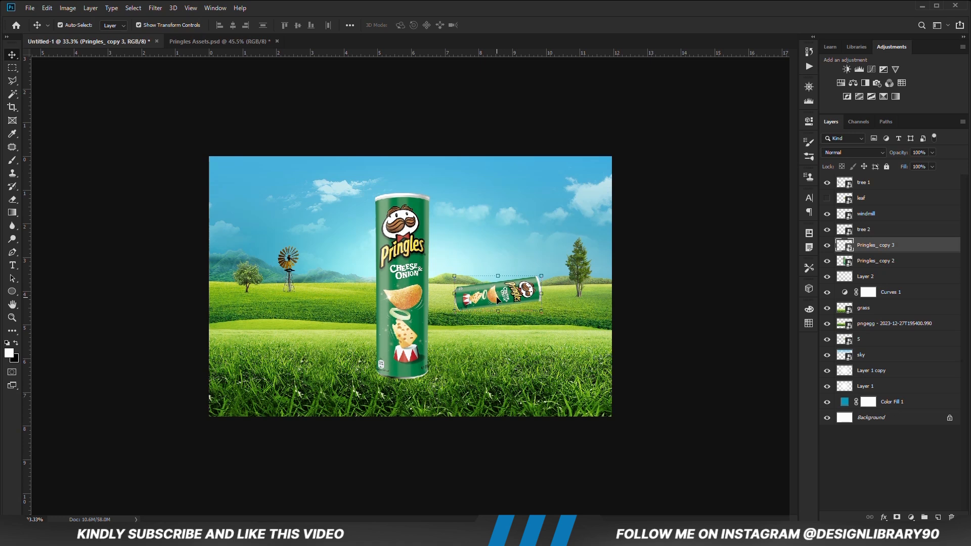
{"action": "key", "text": "ctrl+t"}
{"action": "left_click_drag", "start_coordinate": [543, 255], "coordinate": [546, 257]}
{"action": "key", "text": "Return"}
{"action": "left_click", "coordinate": [663, 298]}
{"action": "left_click_drag", "start_coordinate": [493, 293], "coordinate": [502, 293]}
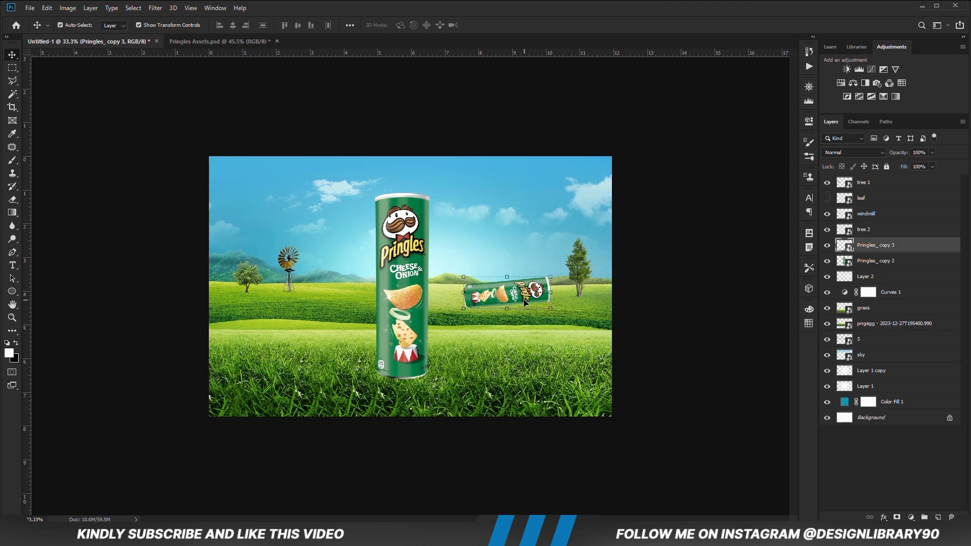
{"action": "left_click", "coordinate": [639, 295]}
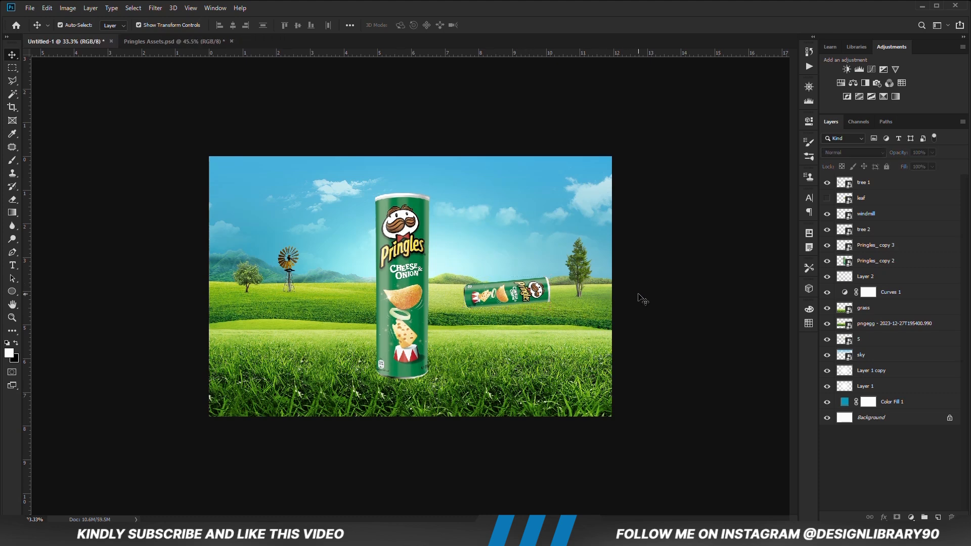
{"action": "key", "text": "ctrl+minus"}
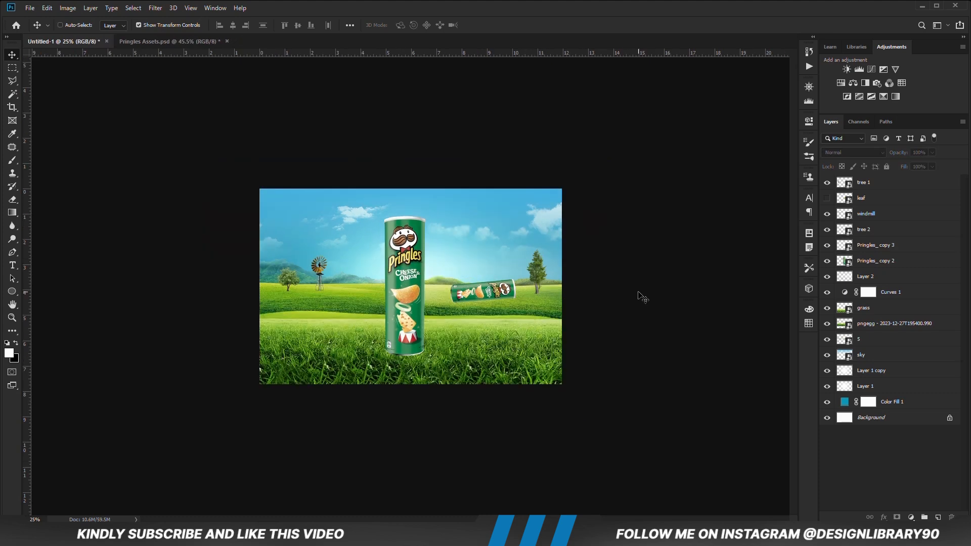
{"action": "key", "text": "ctrl+plus"}
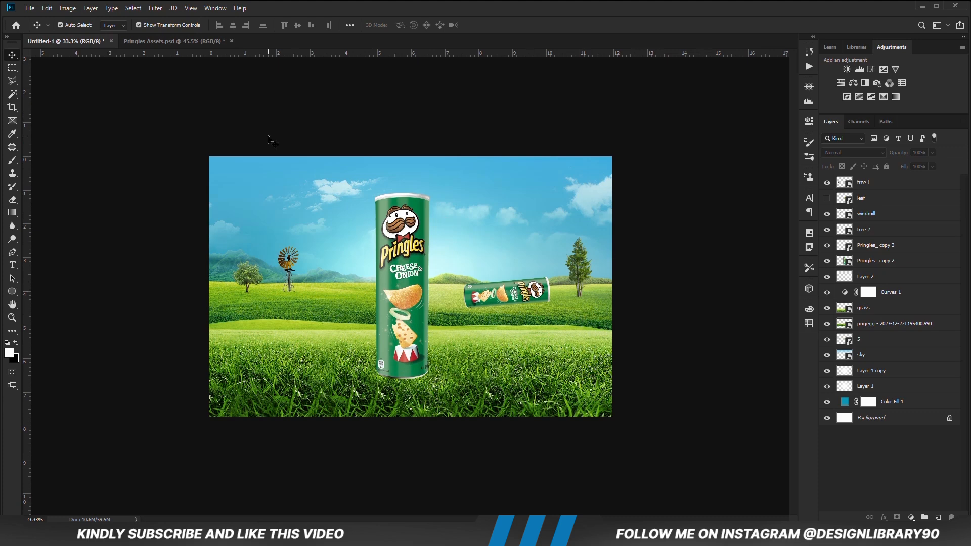
Step: Bring the Birds layer from Pringles Assets.psd into the composite and scale it down in the sky over the cloud left of the can
{"action": "left_click", "coordinate": [162, 41]}
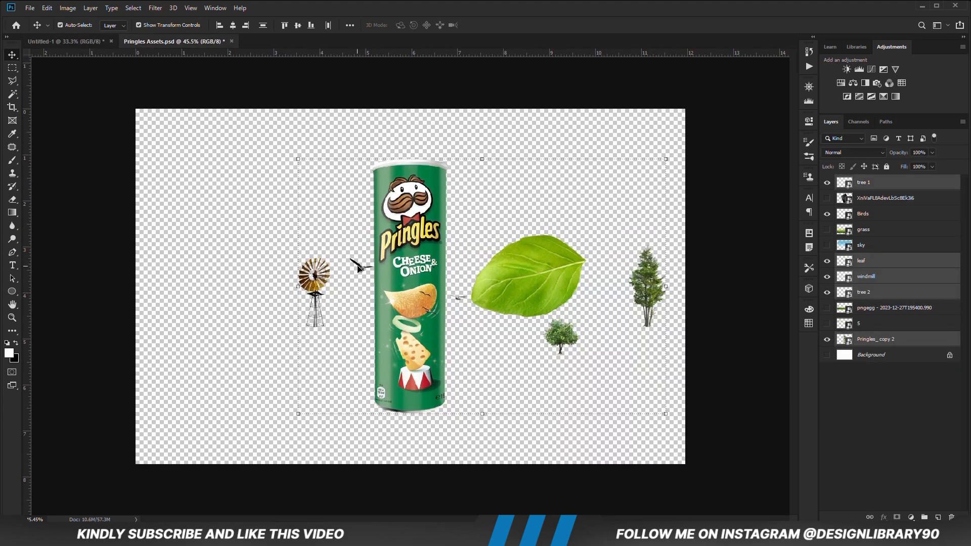
{"action": "left_click", "coordinate": [358, 267]}
{"action": "left_click", "coordinate": [367, 273]}
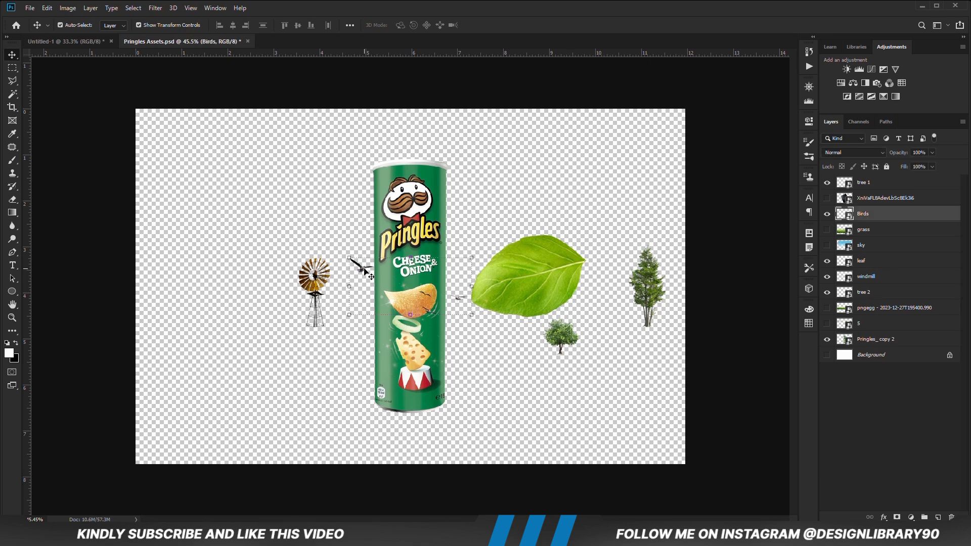
{"action": "left_click_drag", "start_coordinate": [369, 273], "coordinate": [337, 195]}
{"action": "key", "text": "ctrl+t"}
{"action": "key", "text": "Return"}
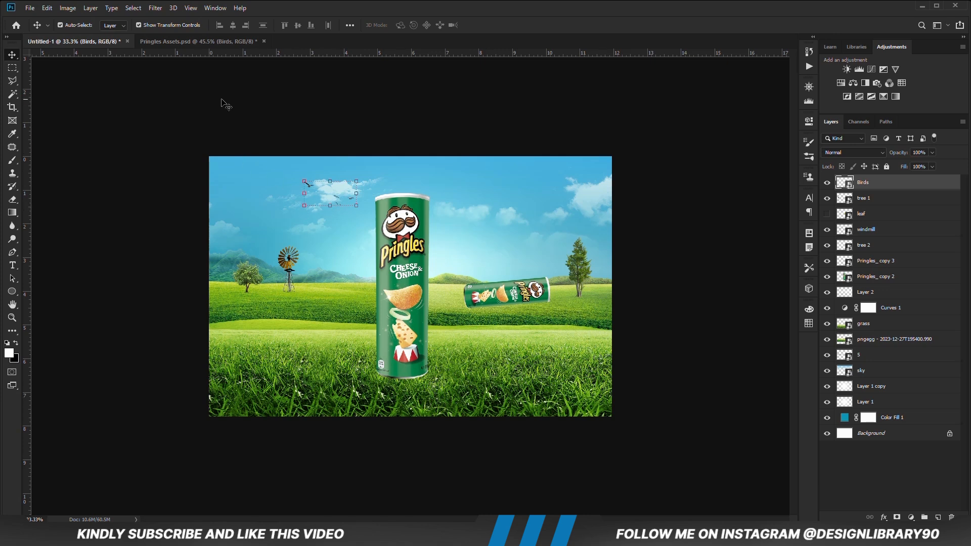
Step: Show the leaf layer, scale it to about 64%, and warp its lower-left part inward to curl the leaf
{"action": "left_click", "coordinate": [827, 213]}
{"action": "left_click", "coordinate": [861, 218]}
{"action": "right_click", "coordinate": [863, 217]}
{"action": "left_click", "coordinate": [798, 200]}
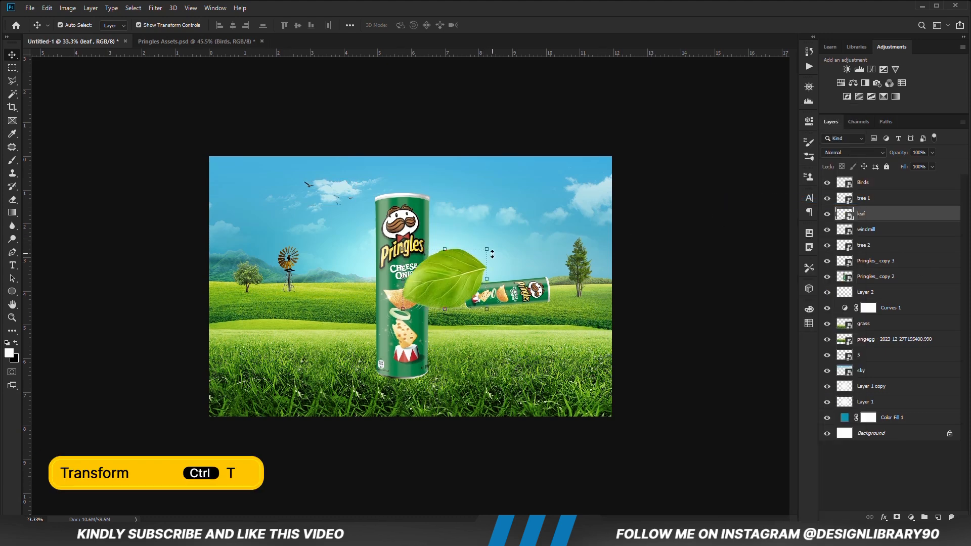
{"action": "key", "text": "ctrl+t"}
{"action": "left_click_drag", "start_coordinate": [487, 248], "coordinate": [457, 270]}
{"action": "right_click", "coordinate": [436, 287]}
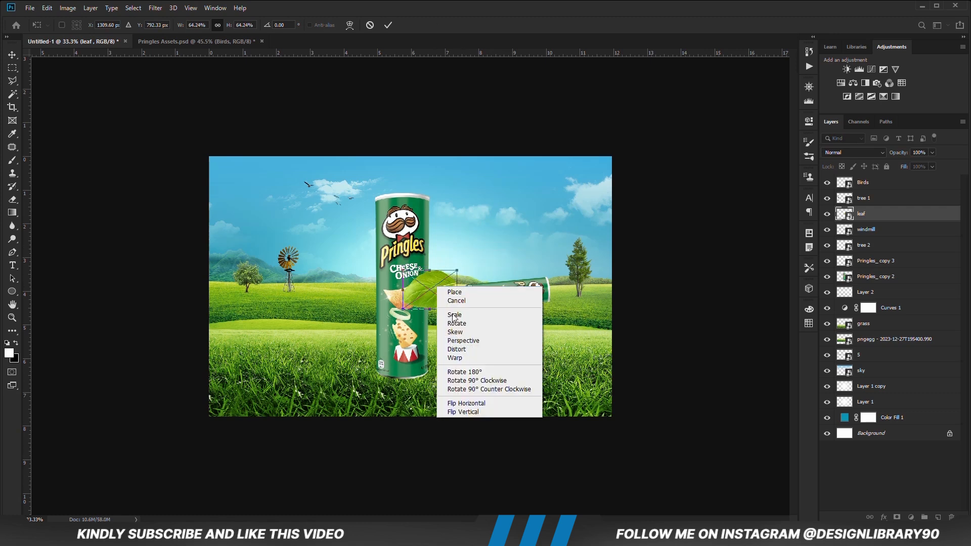
{"action": "left_click", "coordinate": [462, 357]}
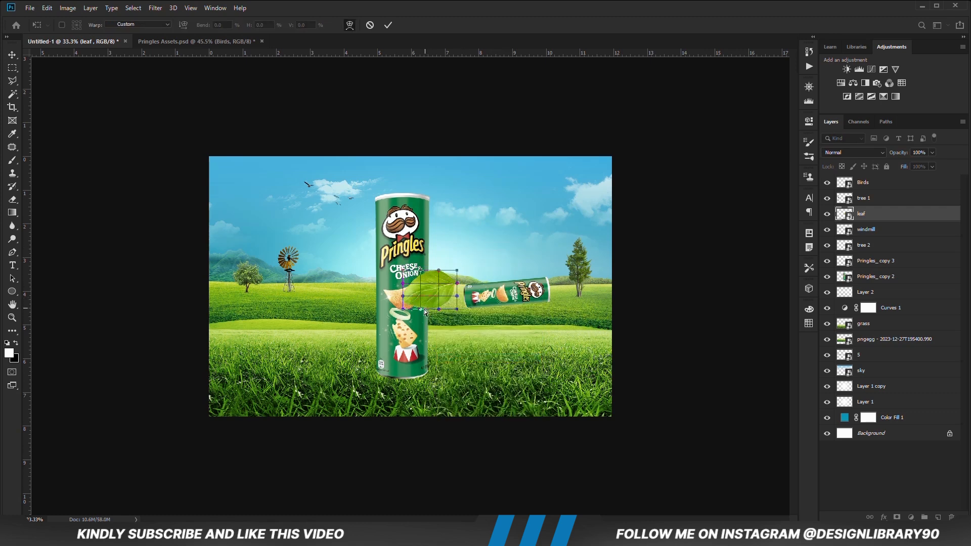
{"action": "left_click_drag", "start_coordinate": [407, 306], "coordinate": [425, 291]}
{"action": "left_click", "coordinate": [388, 24]}
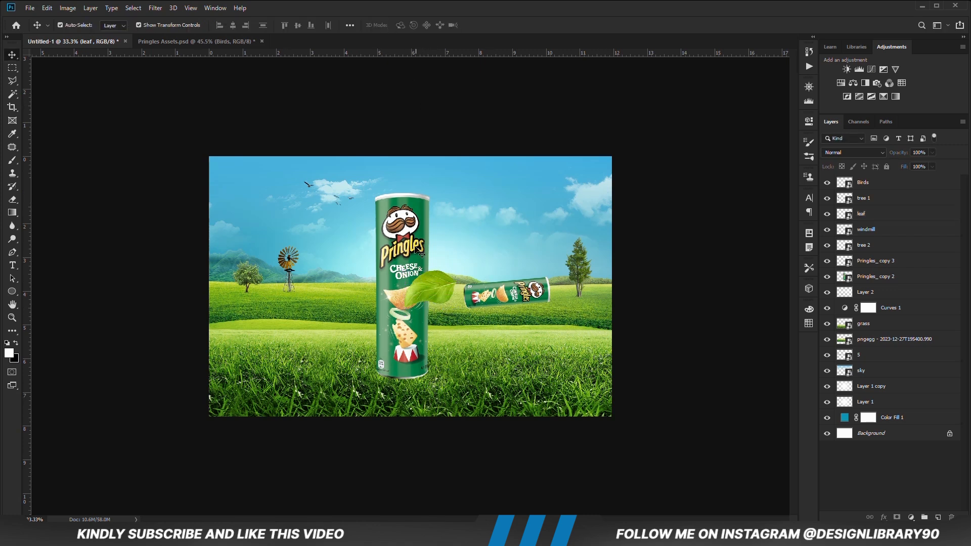
Step: Shrink the leaf to about 17%, rotated about 69°, in the sky right of the large can, and place a smaller duplicate left of the can
{"action": "left_click", "coordinate": [403, 307]}
{"action": "left_click_drag", "start_coordinate": [414, 301], "coordinate": [451, 276]}
{"action": "left_click_drag", "start_coordinate": [474, 262], "coordinate": [474, 263]}
{"action": "left_click_drag", "start_coordinate": [465, 256], "coordinate": [491, 254]}
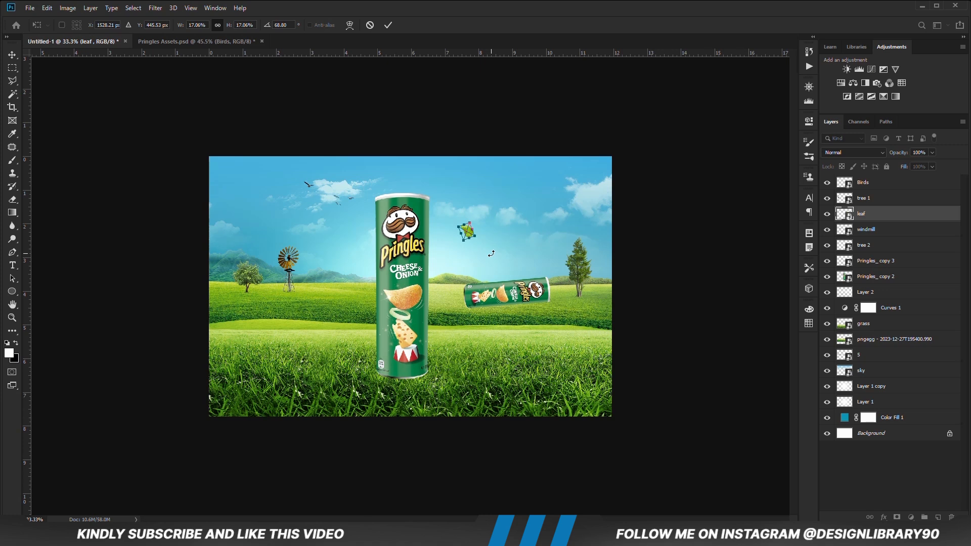
{"action": "key", "text": "Return"}
{"action": "key", "text": "ctrl+j"}
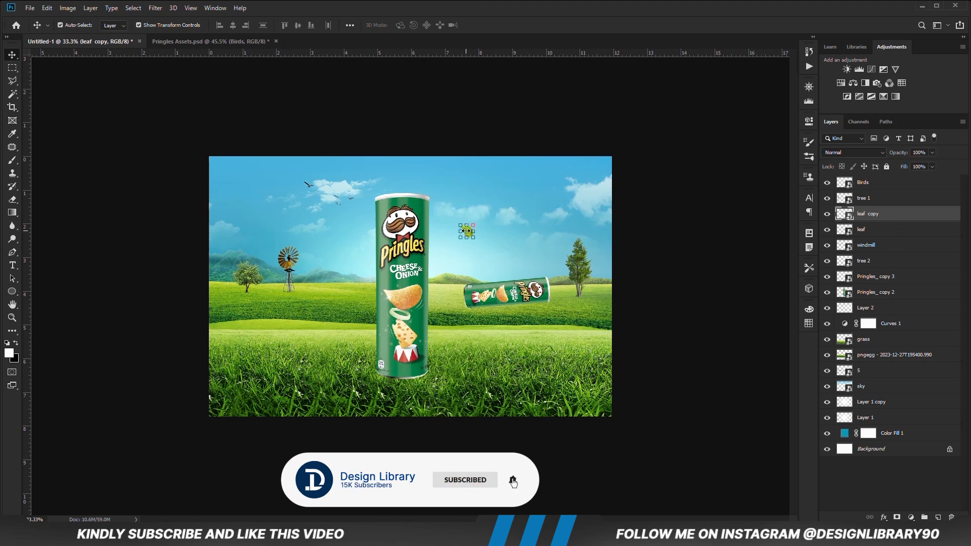
{"action": "left_click_drag", "start_coordinate": [475, 210], "coordinate": [466, 218]}
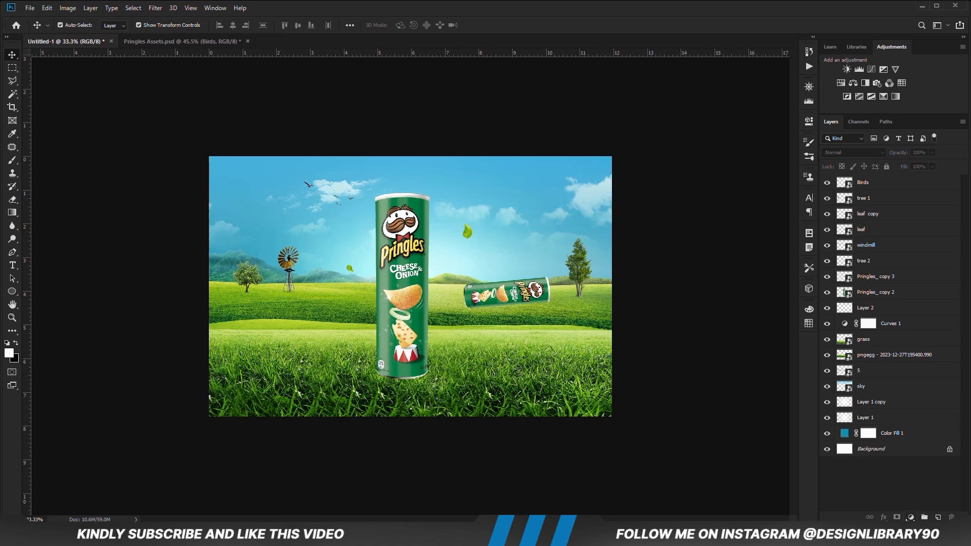
Step: Add a Curves adjustment layer above all layers, slightly darken the shadows, and compare the image with and without it
{"action": "left_click", "coordinate": [910, 516]}
{"action": "left_click", "coordinate": [912, 386]}
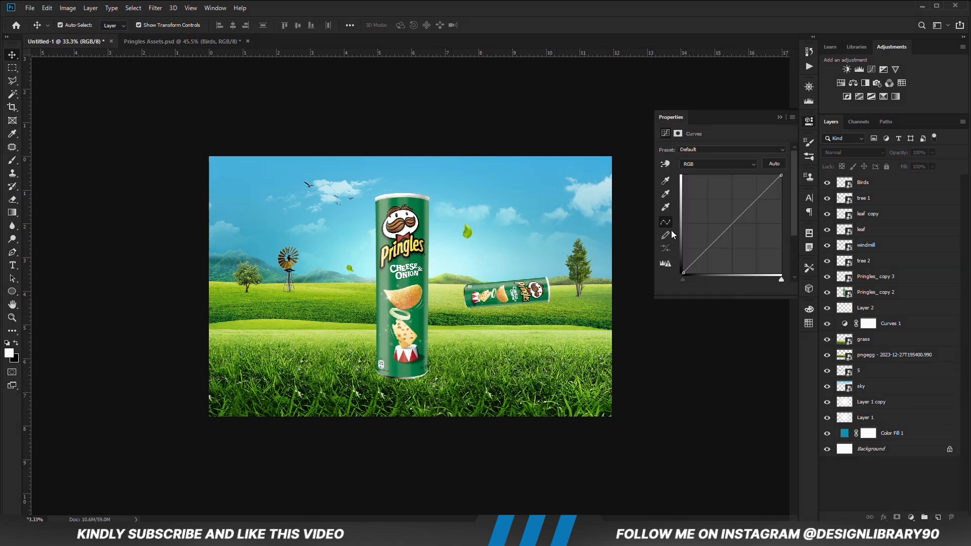
{"action": "left_click_drag", "start_coordinate": [700, 255], "coordinate": [706, 252]}
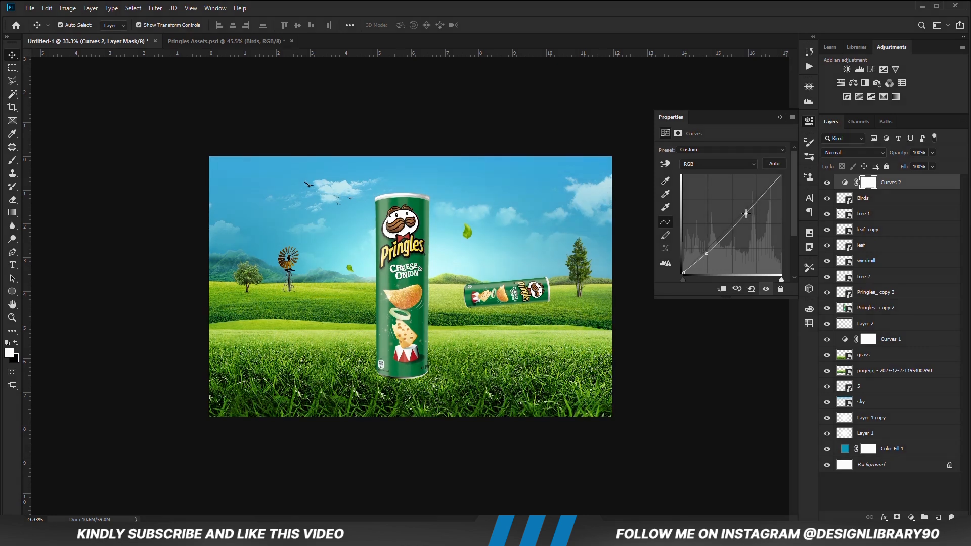
{"action": "left_click", "coordinate": [765, 289]}
{"action": "left_click", "coordinate": [765, 288]}
Step: Lower the new Curves layer's opacity to about 45%, compare the result by toggling its visibility, and clear the layer selection
{"action": "left_click", "coordinate": [779, 117]}
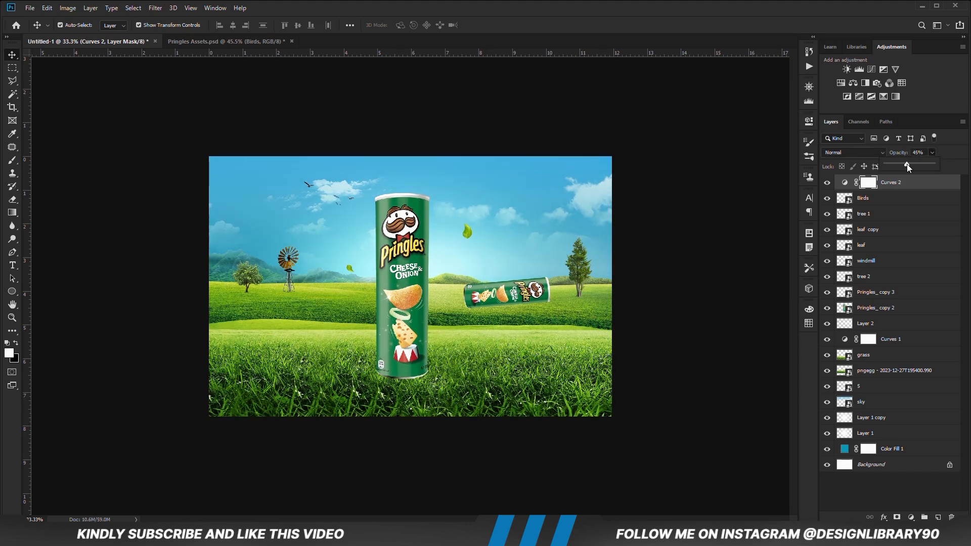
{"action": "left_click", "coordinate": [826, 183]}
{"action": "left_click", "coordinate": [826, 184]}
{"action": "left_click", "coordinate": [826, 184]}
{"action": "left_click", "coordinate": [696, 203]}
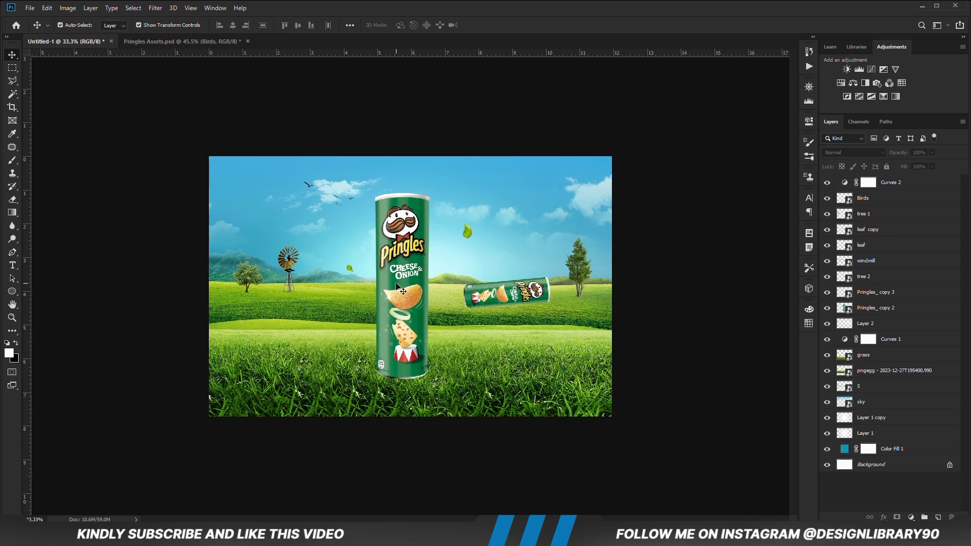
Step: Shift the large Pringles can slightly right and add a layer mask to it
{"action": "left_click_drag", "start_coordinate": [398, 280], "coordinate": [402, 276]}
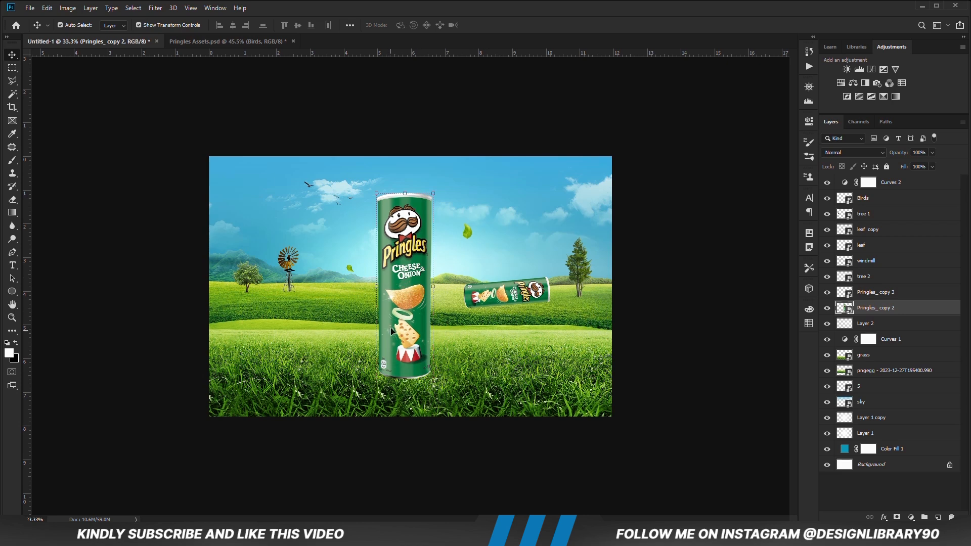
{"action": "left_click", "coordinate": [897, 517]}
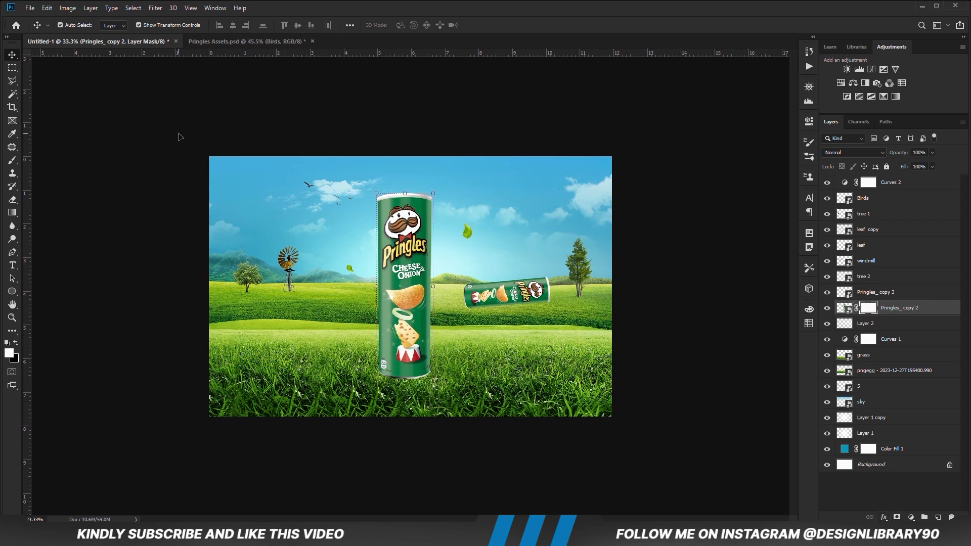
Step: Activate the Brush tool and choose the wide 2500 px grass-shaped brush tip
{"action": "right_click", "coordinate": [6, 162]}
{"action": "left_click", "coordinate": [51, 160]}
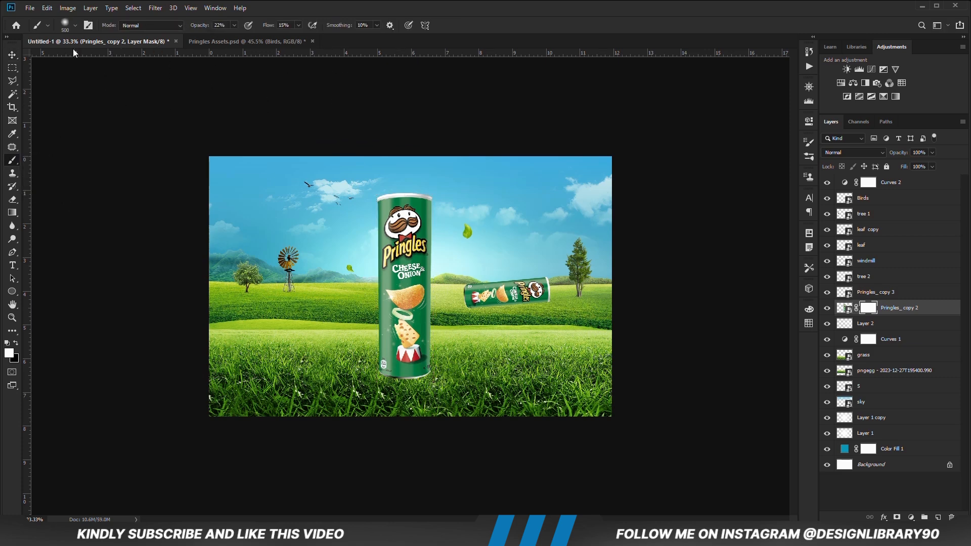
{"action": "left_click", "coordinate": [69, 29]}
{"action": "left_click", "coordinate": [615, 70]}
{"action": "left_click", "coordinate": [808, 145]}
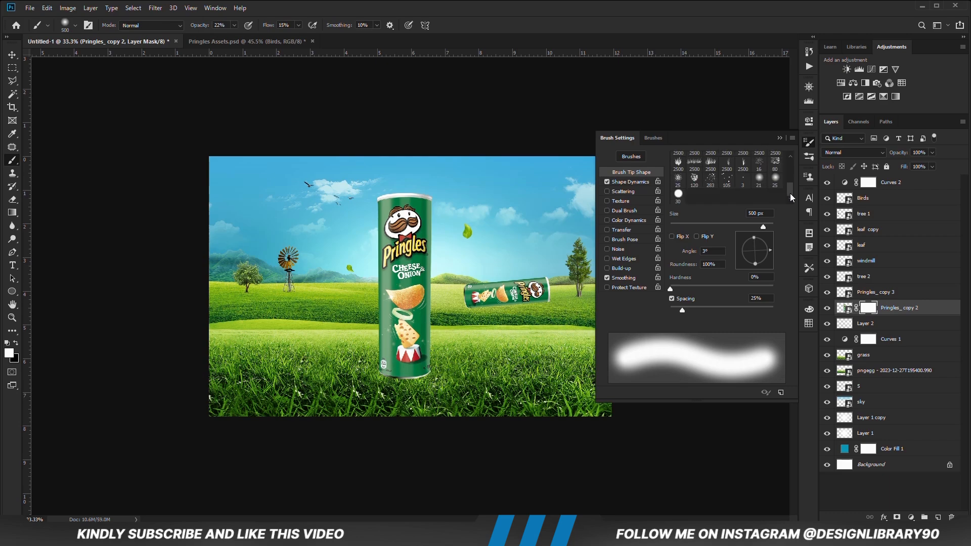
{"action": "left_click", "coordinate": [693, 163]}
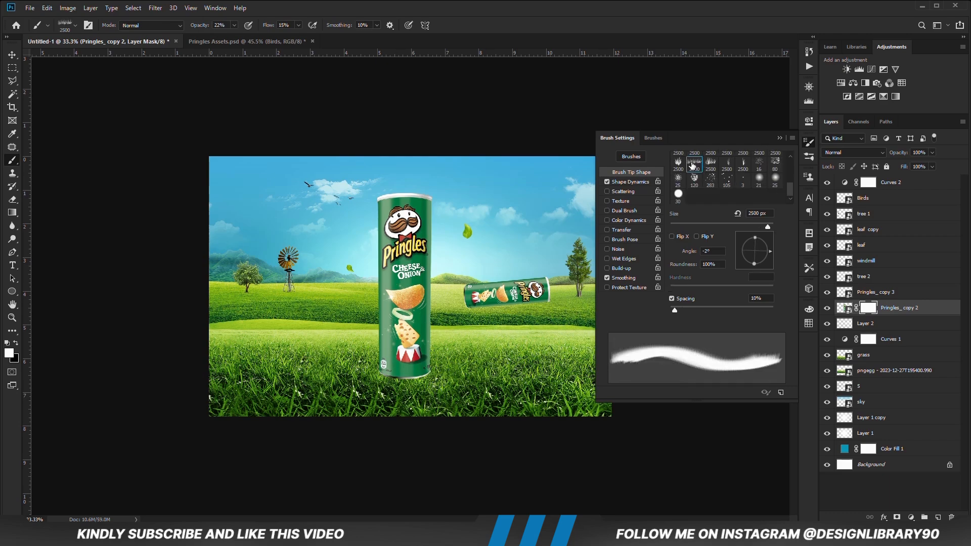
{"action": "left_click", "coordinate": [778, 138]}
Step: Reduce the grass brush to 300 px and make black the foreground color
{"action": "key", "text": "bracketleft"}
{"action": "key", "text": "bracketleft"}
{"action": "key", "text": "bracketleft"}
{"action": "key", "text": "bracketleft"}
{"action": "key", "text": "bracketleft"}
{"action": "key", "text": "bracketleft"}
{"action": "key", "text": "bracketleft"}
{"action": "key", "text": "bracketleft"}
{"action": "key", "text": "bracketleft"}
{"action": "key", "text": "bracketleft"}
{"action": "key", "text": "bracketleft"}
{"action": "key", "text": "bracketleft"}
{"action": "key", "text": "bracketleft"}
{"action": "key", "text": "bracketleft"}
{"action": "key", "text": "bracketleft"}
{"action": "key", "text": "bracketleft"}
{"action": "key", "text": "bracketleft"}
{"action": "key", "text": "bracketleft"}
{"action": "key", "text": "bracketleft"}
{"action": "key", "text": "bracketleft"}
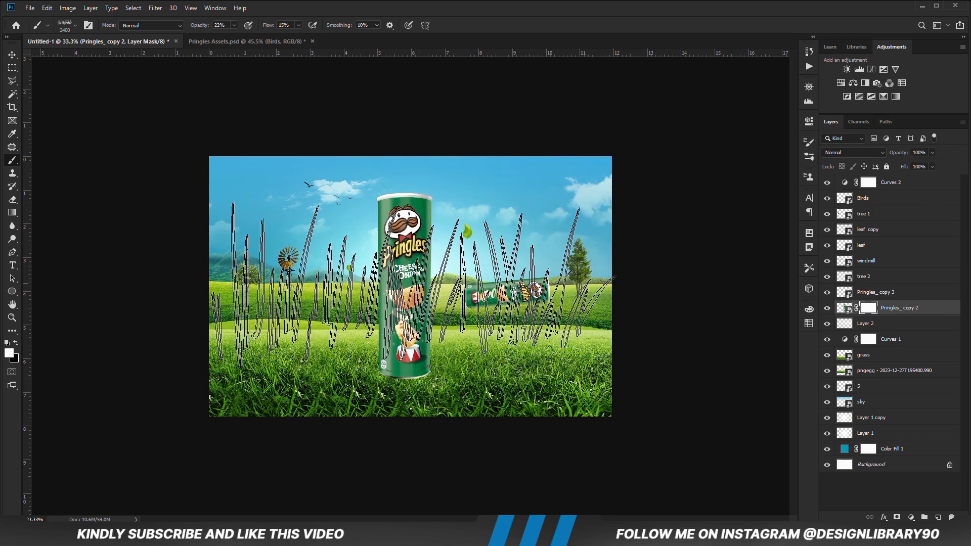
{"action": "key", "text": "bracketright"}
{"action": "key", "text": "bracketright"}
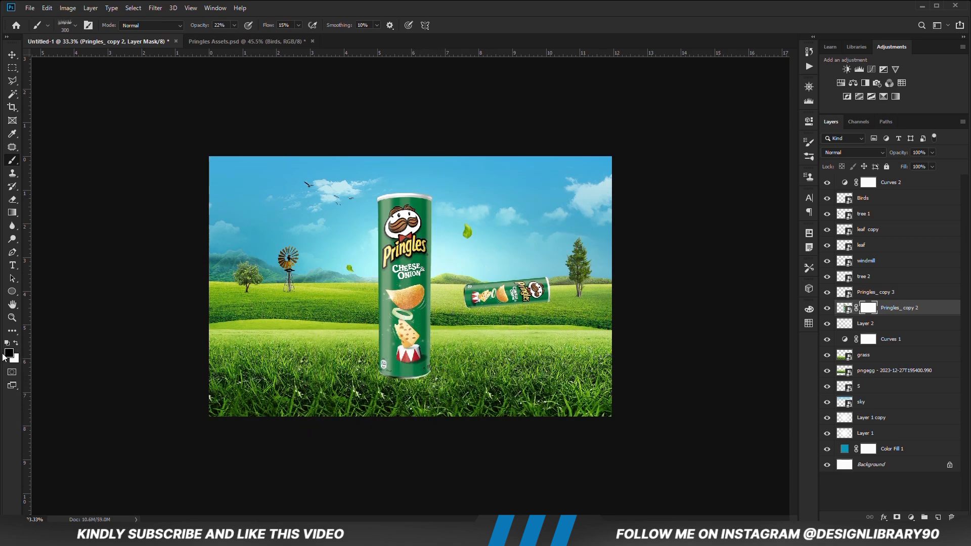
Step: Set the grass brush's opacity and flow to 100%
{"action": "left_click", "coordinate": [234, 25]}
{"action": "left_click_drag", "start_coordinate": [235, 35], "coordinate": [276, 38]}
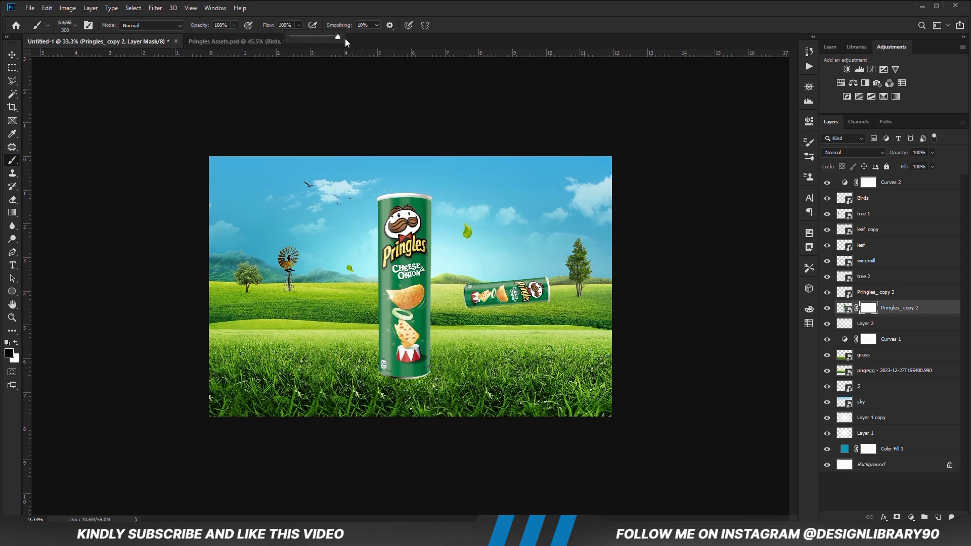
{"action": "left_click_drag", "start_coordinate": [345, 40], "coordinate": [347, 39]}
Step: Paint black grass-shaped dabs on the mask along the large can's base so grass blades overlap it, and reselect the can with the Move tool
{"action": "left_click", "coordinate": [416, 380]}
{"action": "left_click", "coordinate": [416, 382]}
{"action": "left_click", "coordinate": [410, 380]}
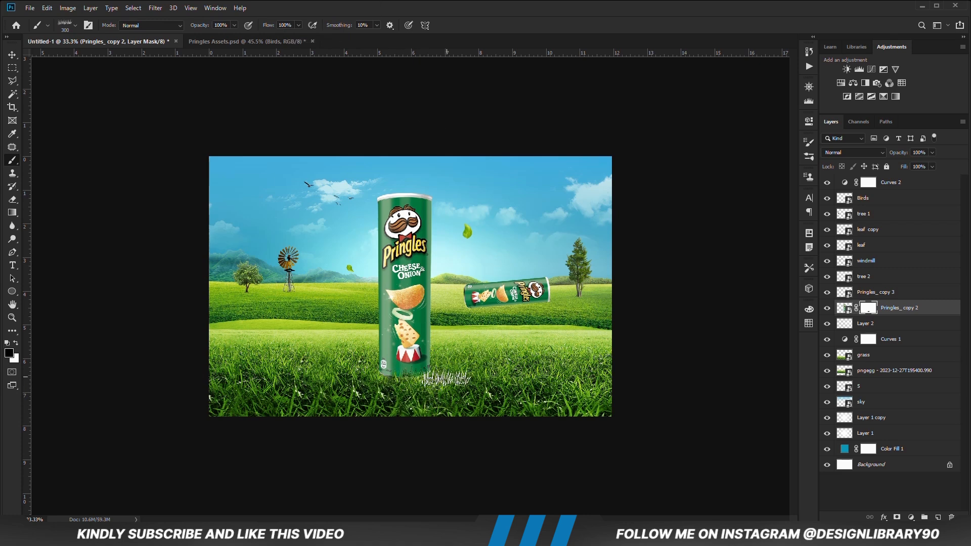
{"action": "left_click", "coordinate": [383, 377]}
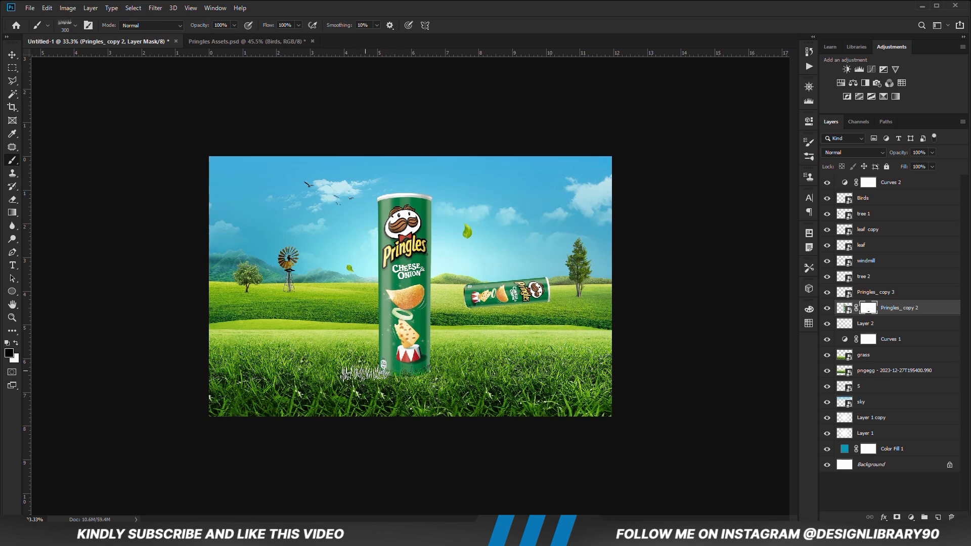
{"action": "left_click", "coordinate": [393, 380]}
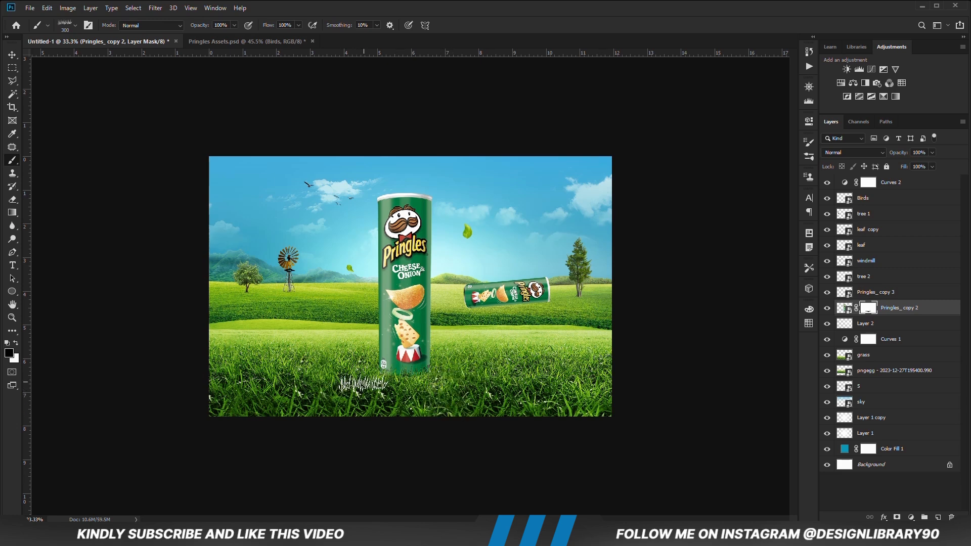
{"action": "left_click", "coordinate": [9, 56]}
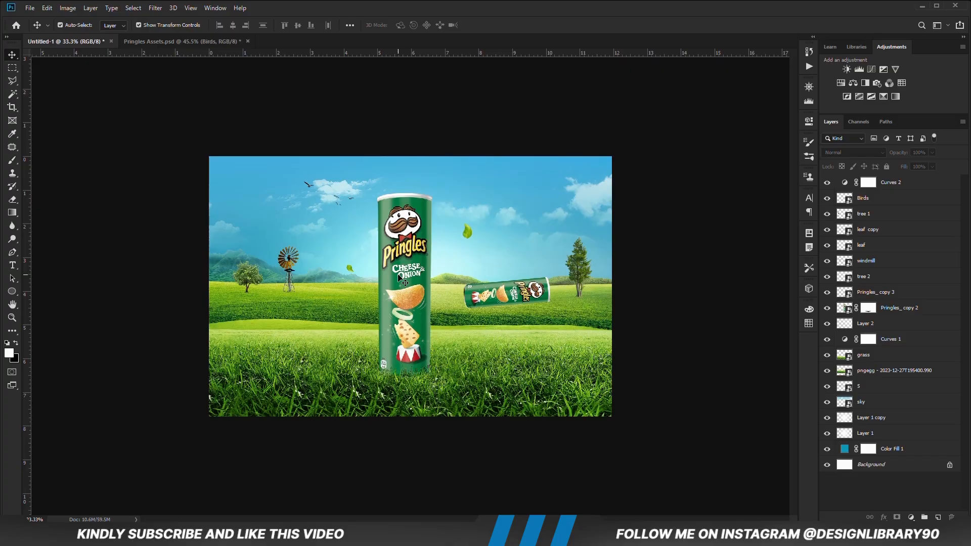
{"action": "left_click", "coordinate": [399, 274]}
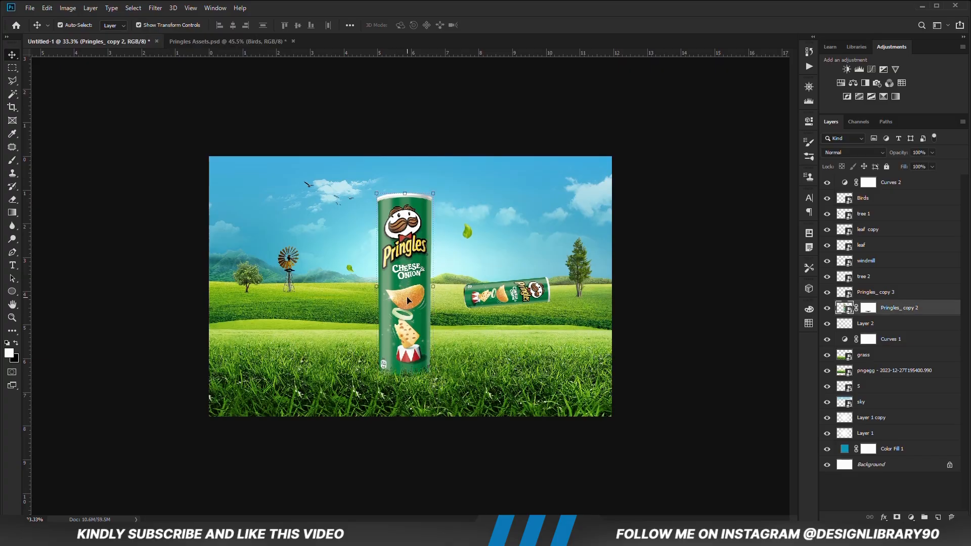
Step: Darken the large can with a clipped Exposure adjustment layer and invert the adjustment's mask to hide the effect
{"action": "left_click", "coordinate": [910, 517]}
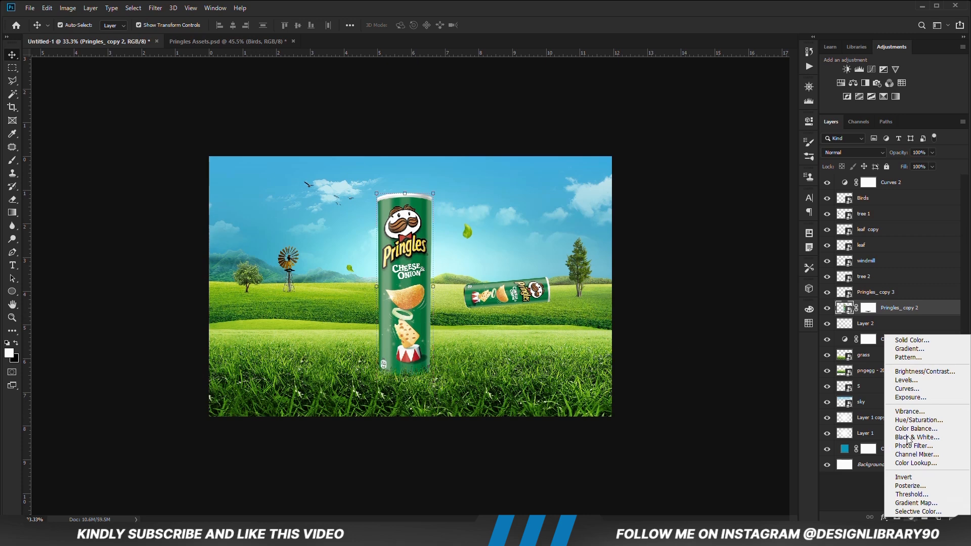
{"action": "left_click", "coordinate": [910, 397]}
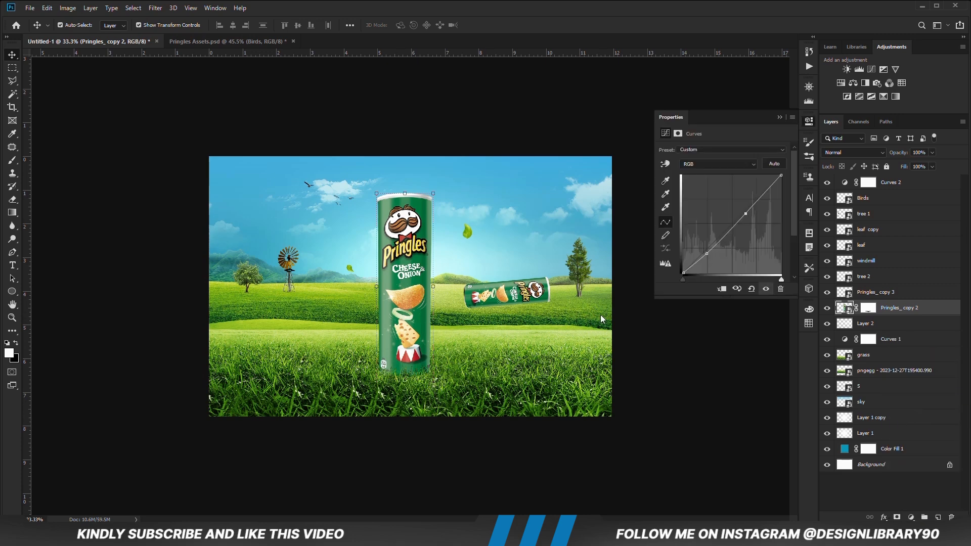
{"action": "left_click", "coordinate": [721, 288]}
{"action": "left_click_drag", "start_coordinate": [721, 175], "coordinate": [693, 176]}
{"action": "left_click", "coordinate": [779, 117]}
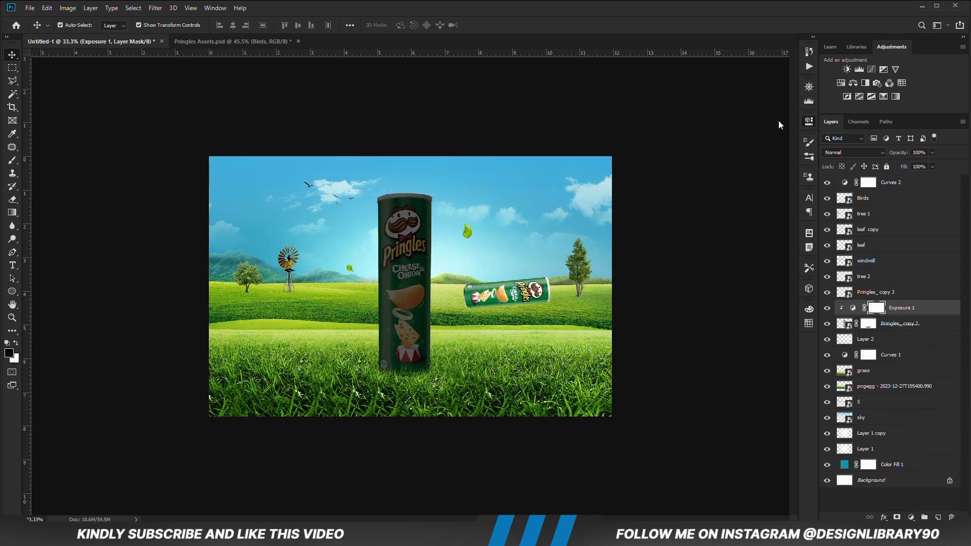
{"action": "key", "text": "ctrl+i"}
Step: Set up a soft round brush with white foreground, size 468 px, 17% opacity and 100% flow
{"action": "key", "text": "b"}
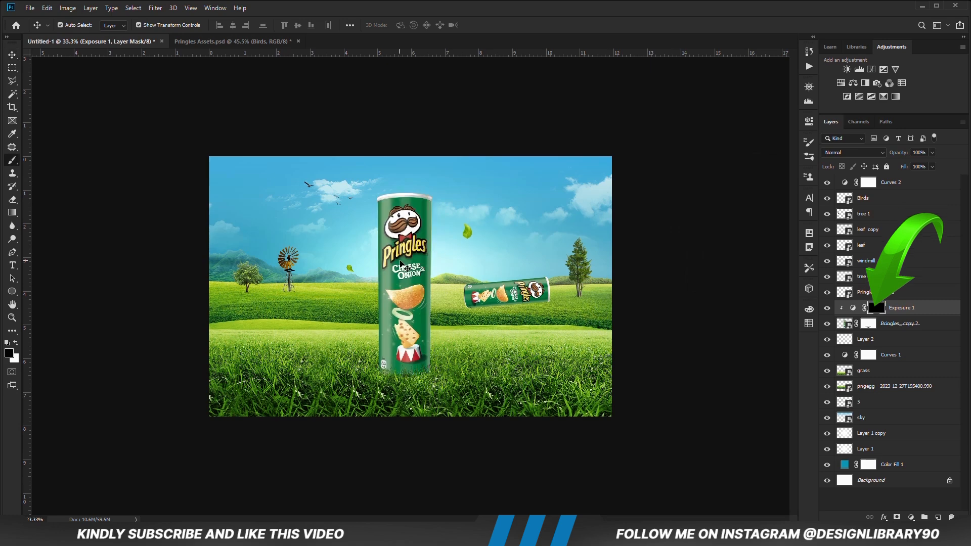
{"action": "left_click", "coordinate": [66, 27]}
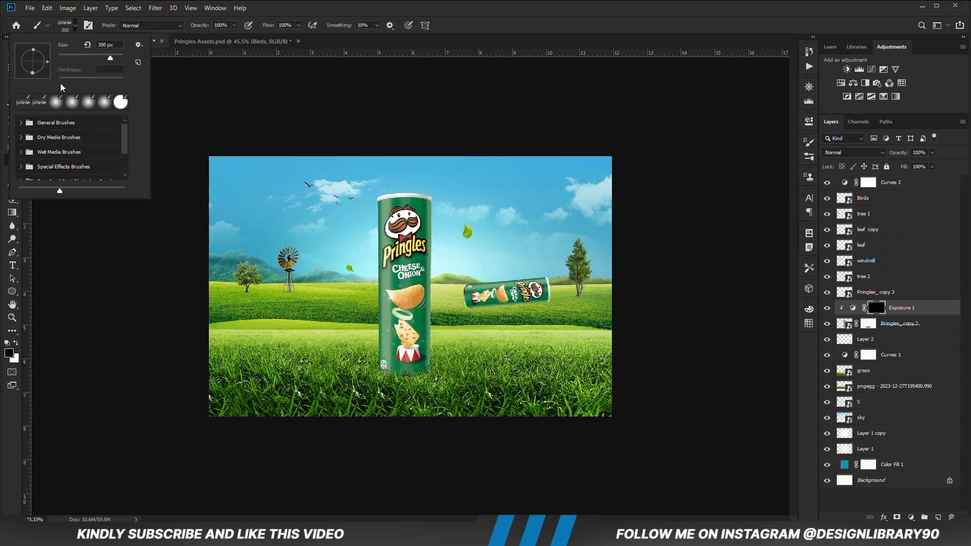
{"action": "double_click", "coordinate": [56, 102]}
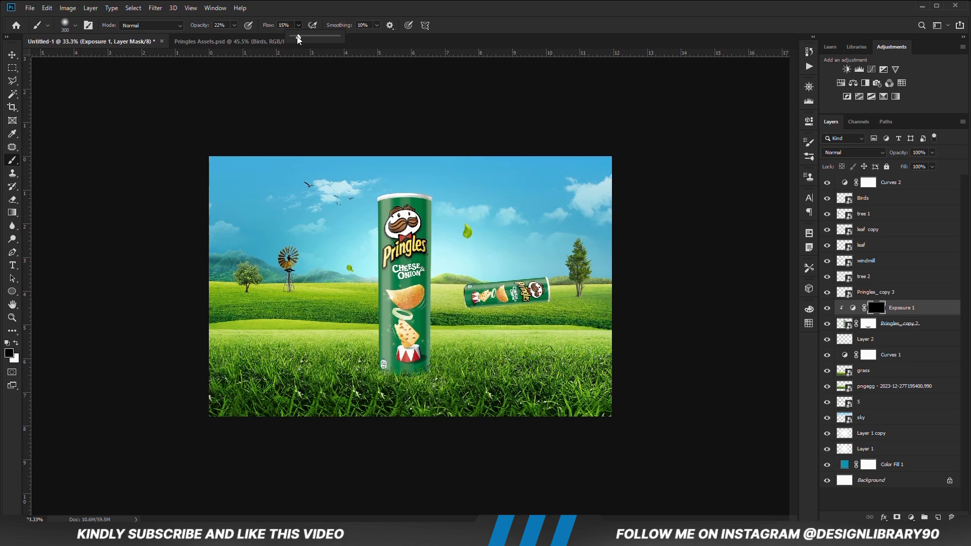
{"action": "left_click", "coordinate": [345, 43]}
{"action": "left_click", "coordinate": [226, 85]}
{"action": "right_click", "coordinate": [298, 286]}
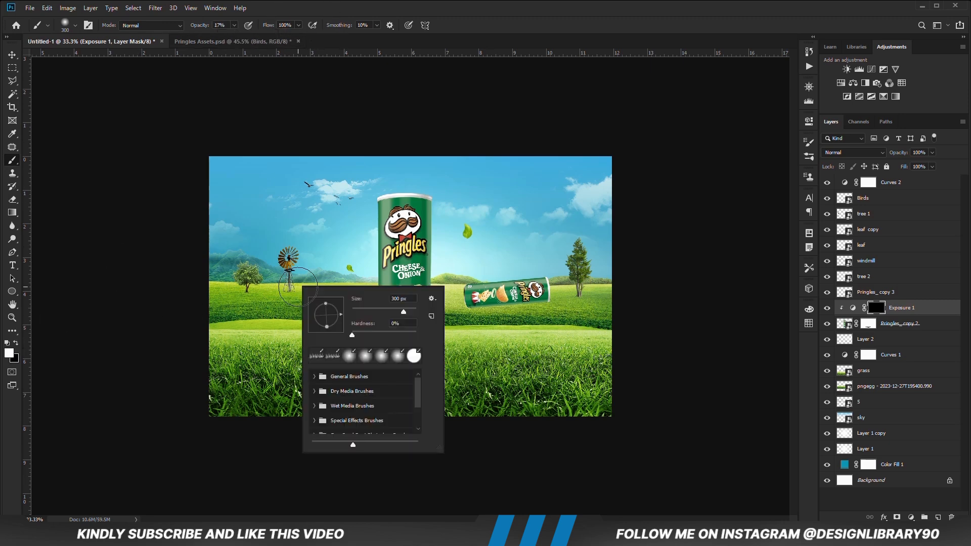
{"action": "left_click", "coordinate": [477, 3]}
Step: Paint soft white strokes on the Exposure 1 mask down the large can's right side and along its base to shade them
{"action": "mouse_move", "coordinate": [439, 223]}
{"action": "left_mouse_down"}
{"action": "mouse_move", "coordinate": [453, 223]}
{"action": "mouse_move", "coordinate": [457, 270]}
{"action": "mouse_move", "coordinate": [447, 388]}
{"action": "left_mouse_up"}
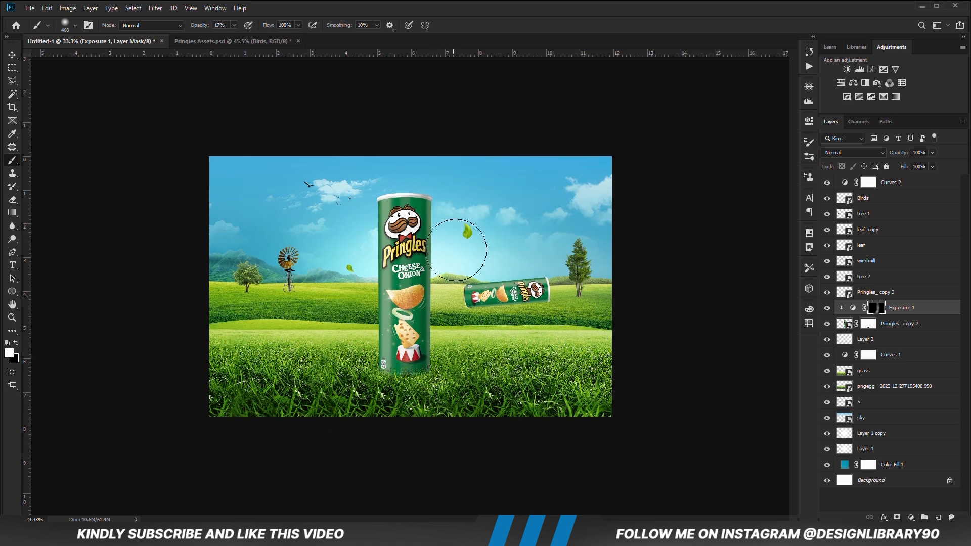
{"action": "left_click_drag", "start_coordinate": [461, 209], "coordinate": [449, 378]}
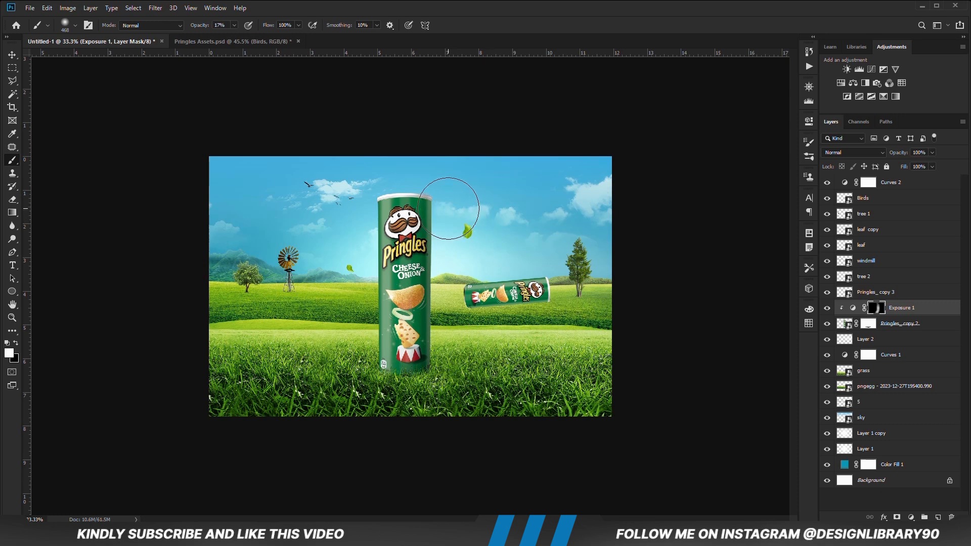
{"action": "mouse_move", "coordinate": [447, 380]}
{"action": "left_mouse_down"}
{"action": "mouse_move", "coordinate": [386, 404]}
{"action": "mouse_move", "coordinate": [376, 390]}
{"action": "left_mouse_up"}
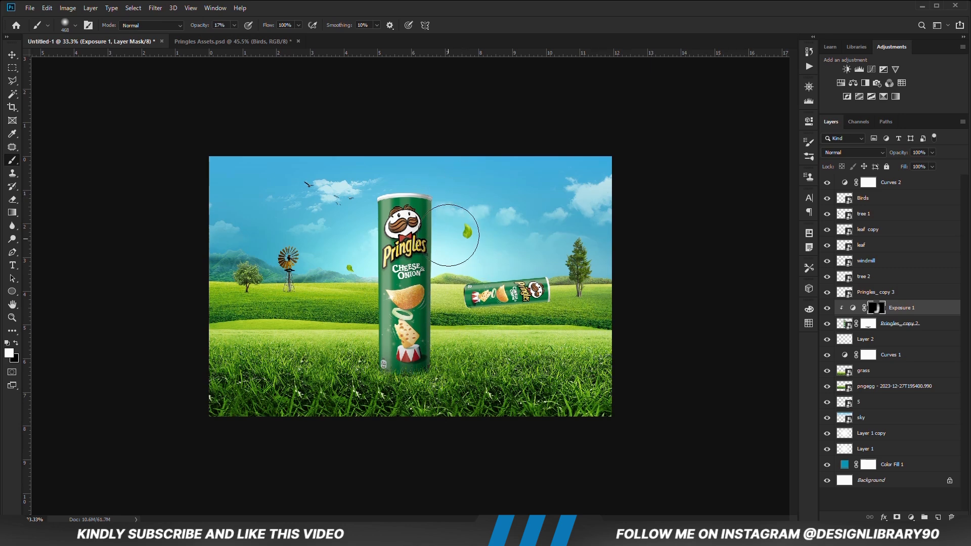
Step: Add a second, stronger darkening Exposure adjustment clipped to the large can and invert its mask
{"action": "left_click", "coordinate": [910, 516]}
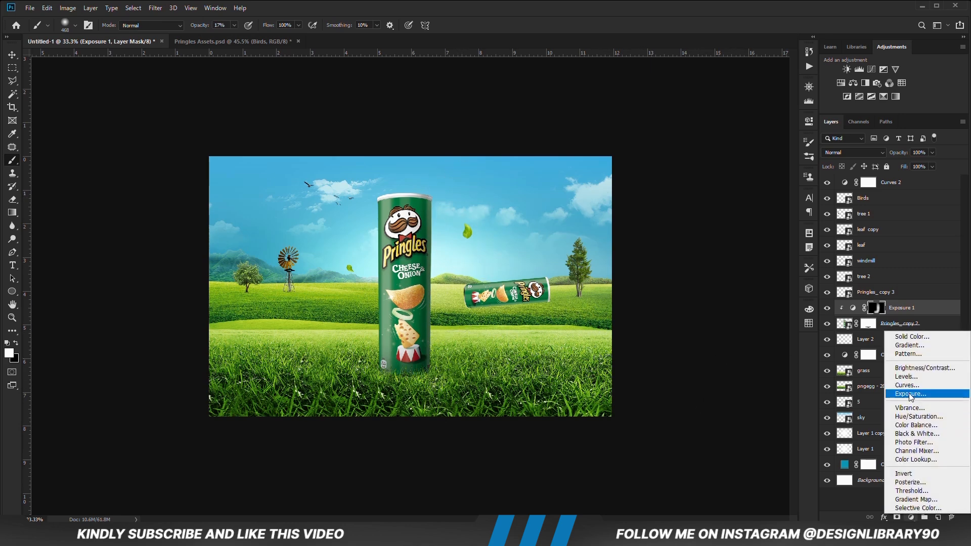
{"action": "left_click", "coordinate": [911, 394]}
{"action": "left_click", "coordinate": [721, 289]}
{"action": "left_click_drag", "start_coordinate": [722, 175], "coordinate": [682, 176]}
{"action": "left_click", "coordinate": [787, 118]}
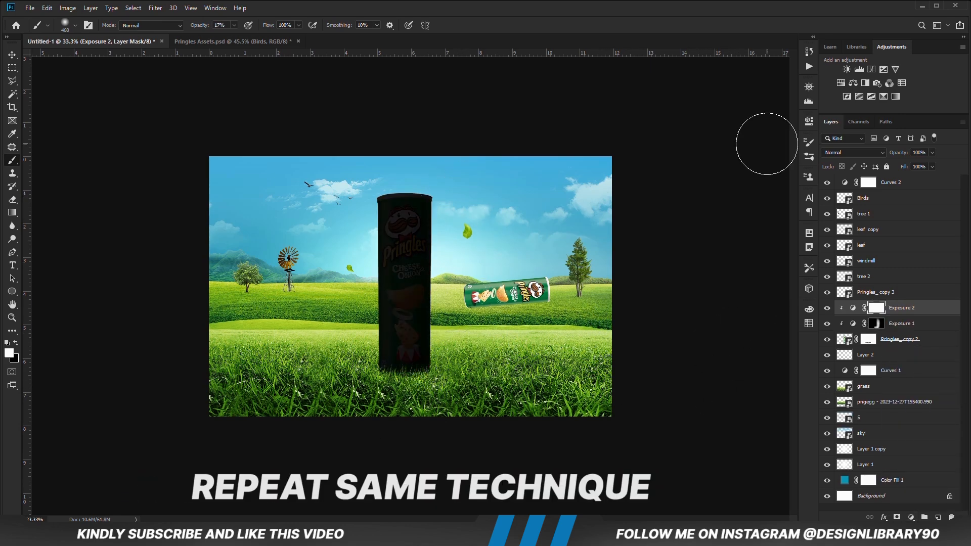
{"action": "key", "text": "ctrl+i"}
Step: Paint white on the Exposure 2 mask to deepen the large can's right-side shadow, and compare with the adjustment hidden
{"action": "mouse_move", "coordinate": [282, 165]}
{"action": "left_mouse_down"}
{"action": "mouse_move", "coordinate": [460, 272]}
{"action": "mouse_move", "coordinate": [426, 379]}
{"action": "mouse_move", "coordinate": [455, 246]}
{"action": "mouse_move", "coordinate": [448, 304]}
{"action": "left_mouse_up"}
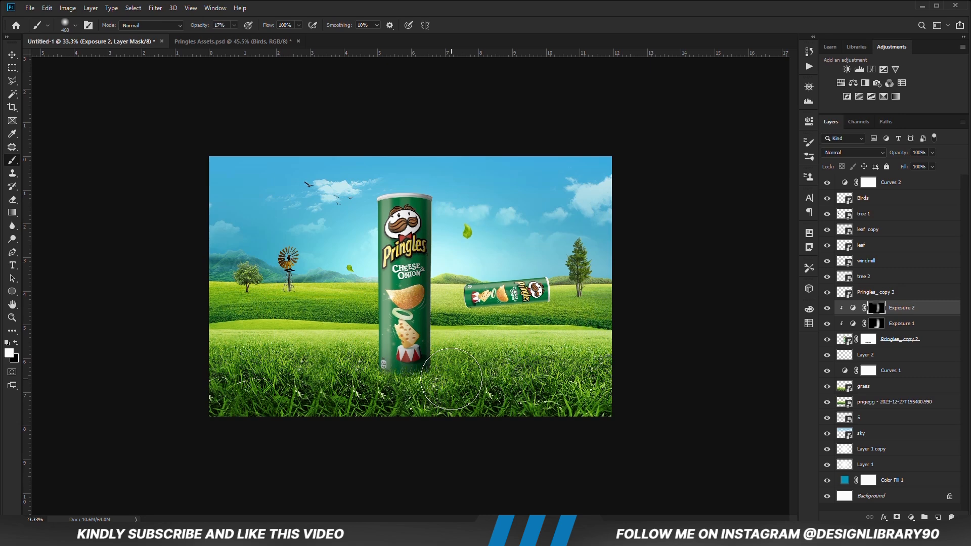
{"action": "left_click", "coordinate": [827, 308]}
{"action": "left_click", "coordinate": [827, 308]}
Step: Brighten the large can's left edge with a third clipped Exposure adjustment, painting the effect in on its inverted mask
{"action": "left_click", "coordinate": [911, 517]}
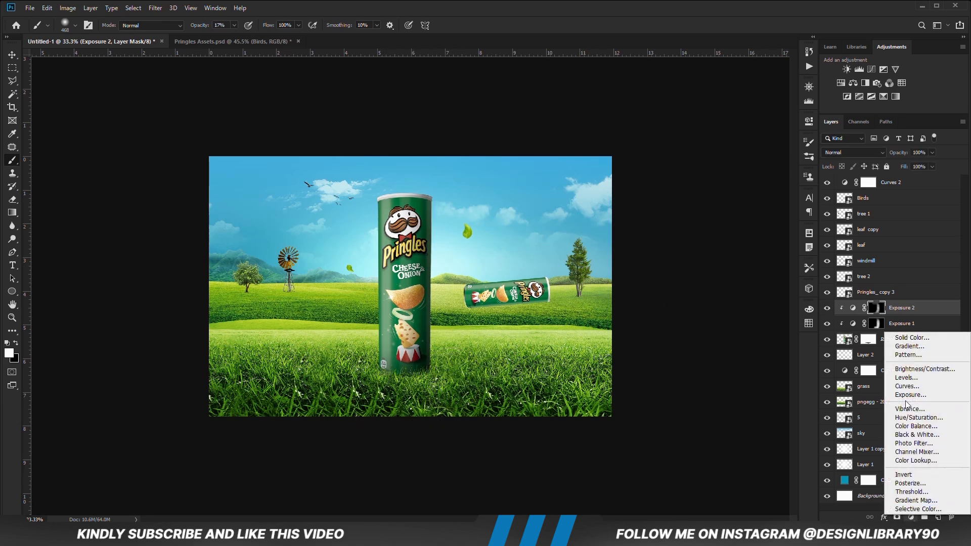
{"action": "left_click", "coordinate": [905, 402]}
{"action": "left_click", "coordinate": [720, 289]}
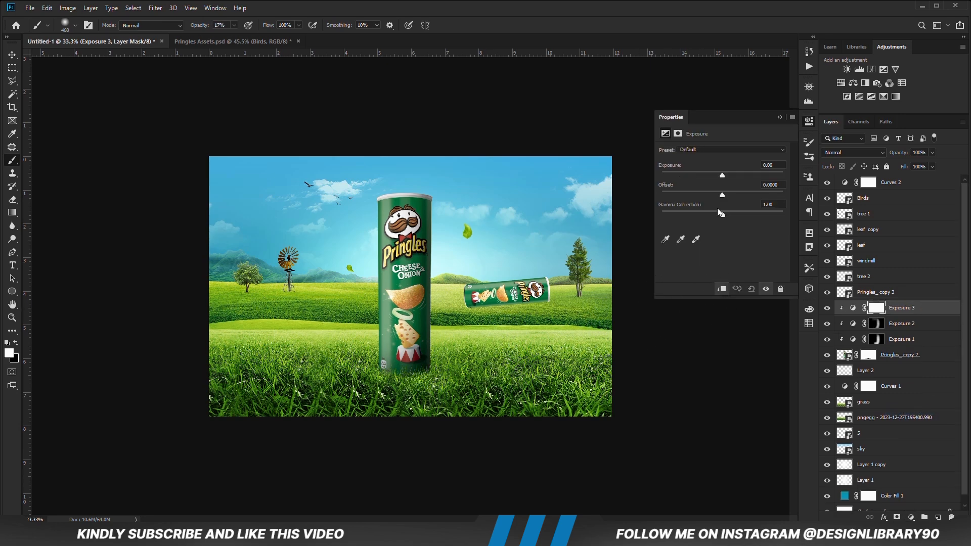
{"action": "left_click_drag", "start_coordinate": [722, 175], "coordinate": [741, 175]}
{"action": "left_click", "coordinate": [808, 121]}
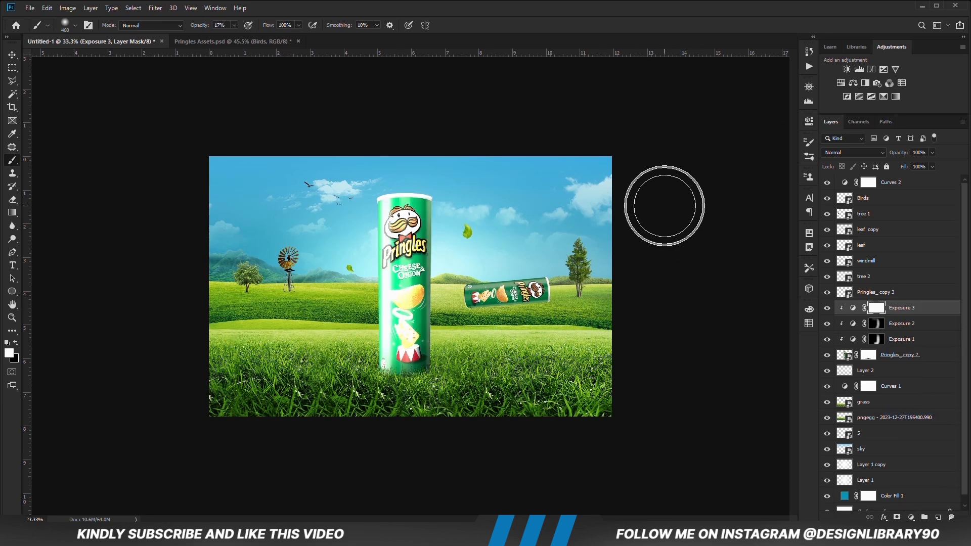
{"action": "key", "text": "ctrl+i"}
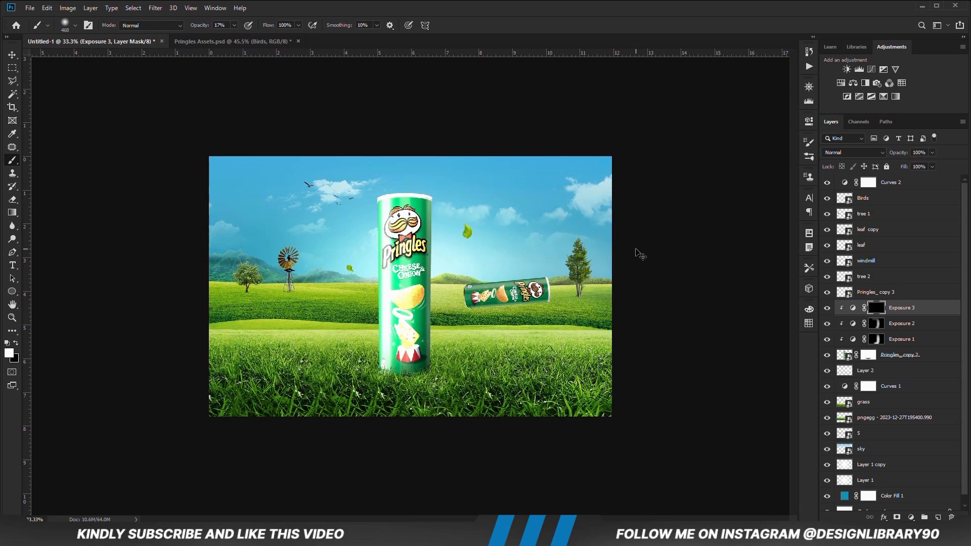
{"action": "mouse_move", "coordinate": [370, 201]}
{"action": "left_mouse_down"}
{"action": "mouse_move", "coordinate": [357, 197]}
{"action": "mouse_move", "coordinate": [348, 330]}
{"action": "left_mouse_up"}
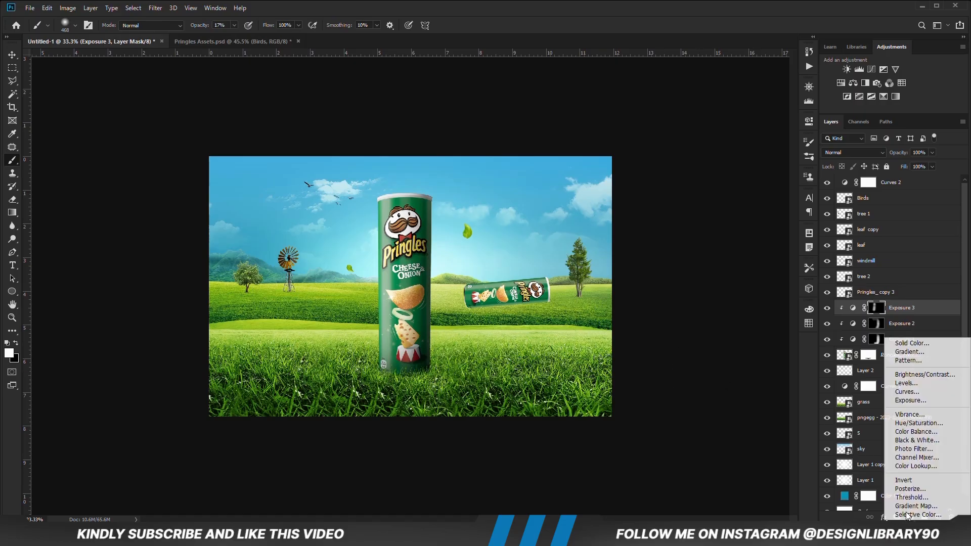
Step: Add a fourth clipped Exposure adjustment that darkens the large can and invert its mask
{"action": "double_click", "coordinate": [852, 307]}
{"action": "left_click_drag", "start_coordinate": [722, 175], "coordinate": [701, 176]}
{"action": "left_click", "coordinate": [780, 118]}
{"action": "key", "text": "ctrl+i"}
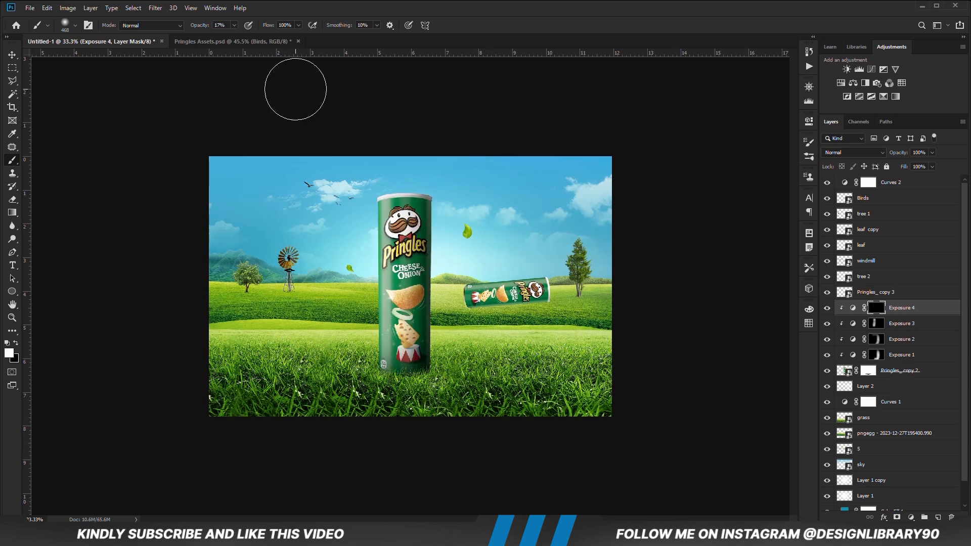
Step: Paint white along the large can's right edge on the Exposure 4 mask with a 300 px brush at 29% opacity
{"action": "left_click", "coordinate": [353, 5]}
{"action": "key", "text": "bracketleft"}
{"action": "key", "text": "bracketleft"}
{"action": "left_click_drag", "start_coordinate": [447, 202], "coordinate": [449, 355]}
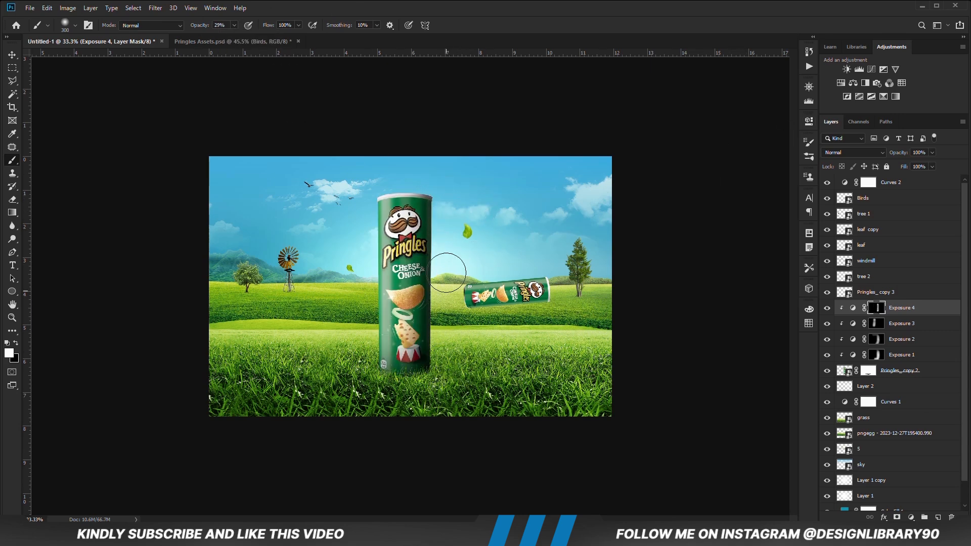
{"action": "key", "text": "x"}
Step: Compare the image with Exposure 4 hidden and reduce that layer's opacity to 72%
{"action": "left_click", "coordinate": [828, 309]}
{"action": "left_click", "coordinate": [828, 309]}
{"action": "left_click_drag", "start_coordinate": [924, 165], "coordinate": [919, 166]}
{"action": "left_click", "coordinate": [905, 308]}
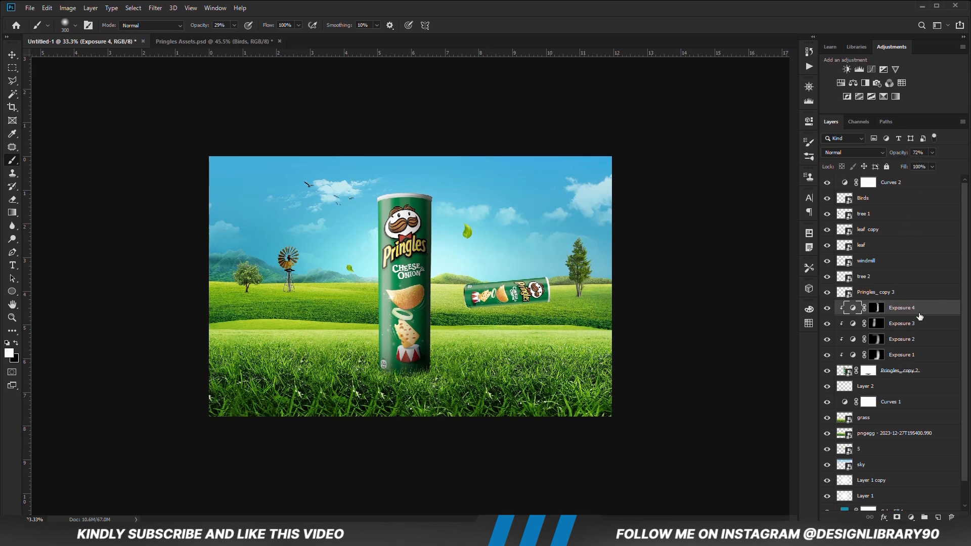
Step: Add a Solid Color fill layer above Exposure 4 using the hex color c5dc04 copied from the Notepad note
{"action": "left_click", "coordinate": [910, 517]}
{"action": "left_click", "coordinate": [905, 346]}
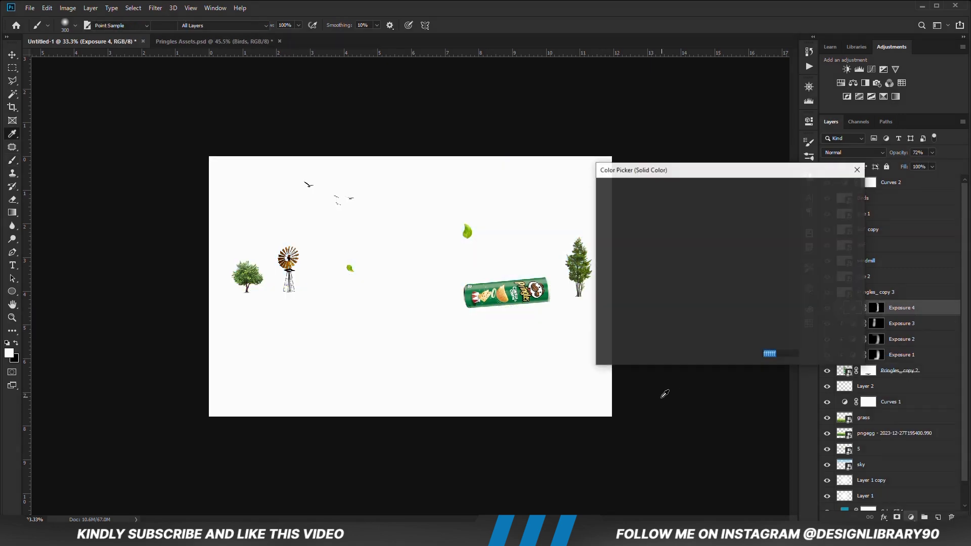
{"action": "key", "text": "alt+Tab"}
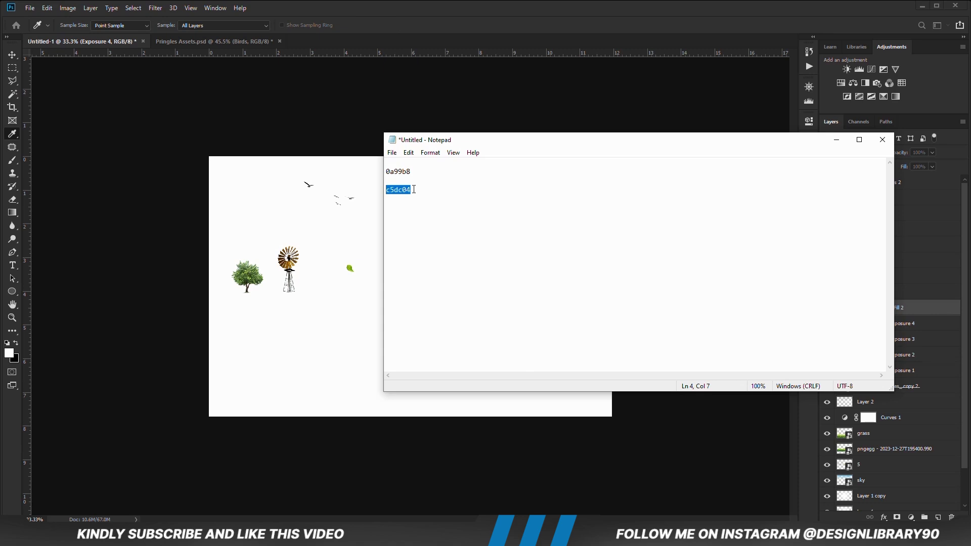
{"action": "right_click", "coordinate": [405, 193]}
{"action": "left_click", "coordinate": [438, 226]}
{"action": "key", "text": "alt+Tab"}
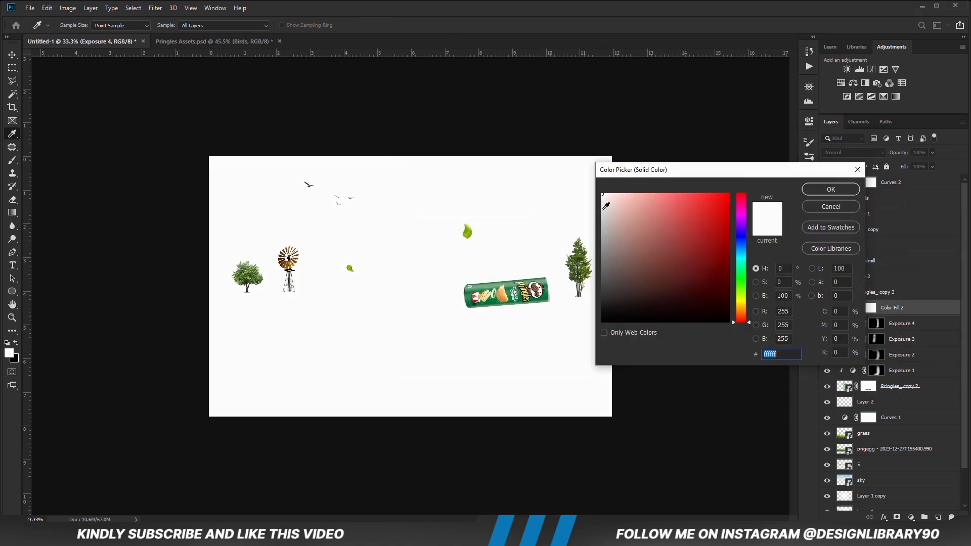
{"action": "right_click", "coordinate": [768, 360]}
{"action": "left_click", "coordinate": [790, 400]}
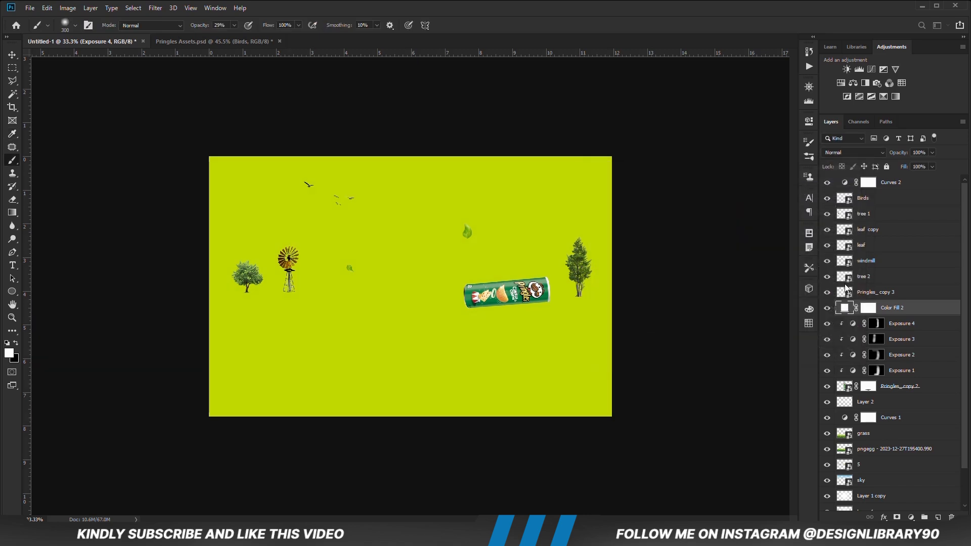
{"action": "left_click", "coordinate": [821, 189]}
Step: Clip the yellow-green color fill to the large can and set its blend mode to Linear Dodge (Add)
{"action": "right_click", "coordinate": [907, 309]}
{"action": "left_click", "coordinate": [829, 292]}
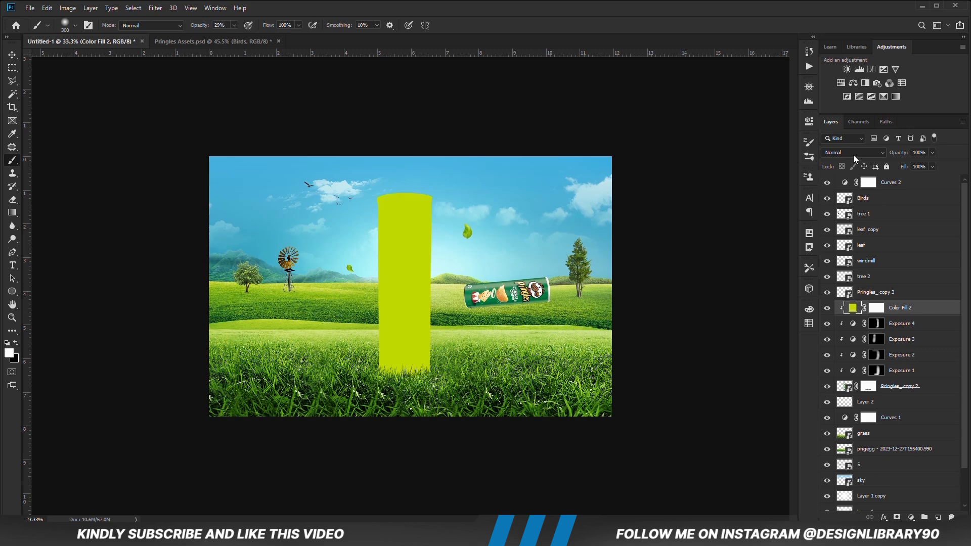
{"action": "left_click", "coordinate": [853, 154]}
{"action": "left_click", "coordinate": [863, 253]}
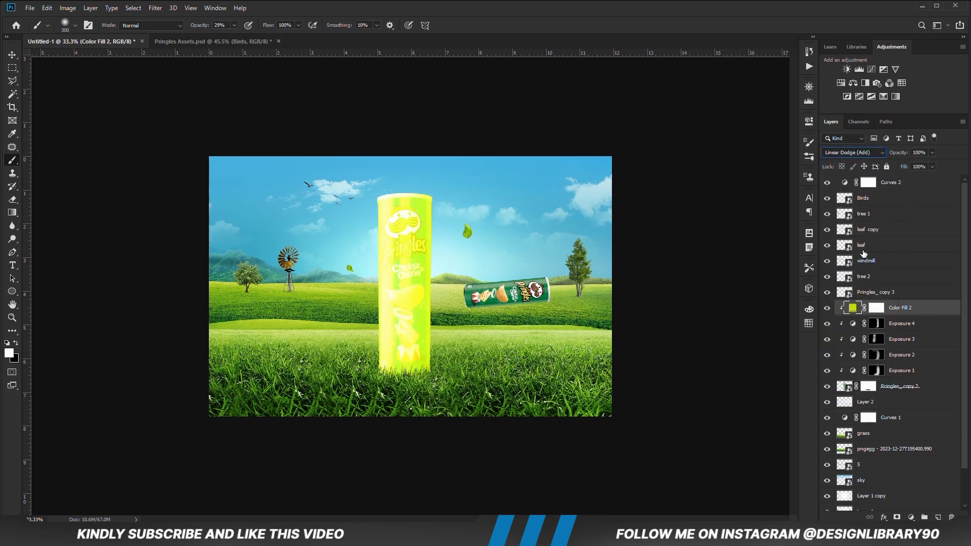
Step: In the color fill's blending options, split the Underlying Layer black Blend If slider to 35 / 142
{"action": "right_click", "coordinate": [910, 313]}
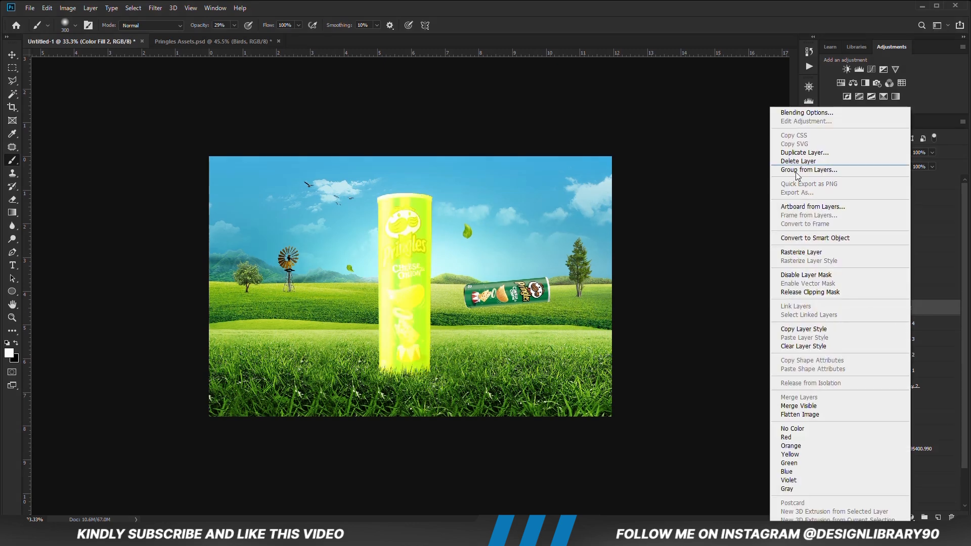
{"action": "left_click", "coordinate": [793, 112]}
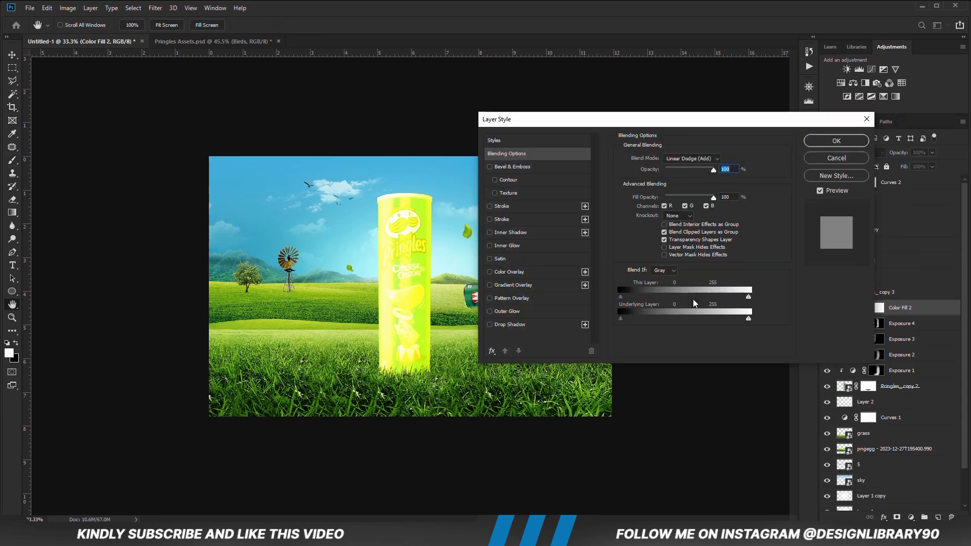
{"action": "left_click_drag", "start_coordinate": [618, 316], "coordinate": [638, 317]}
{"action": "key", "text": "alt"}
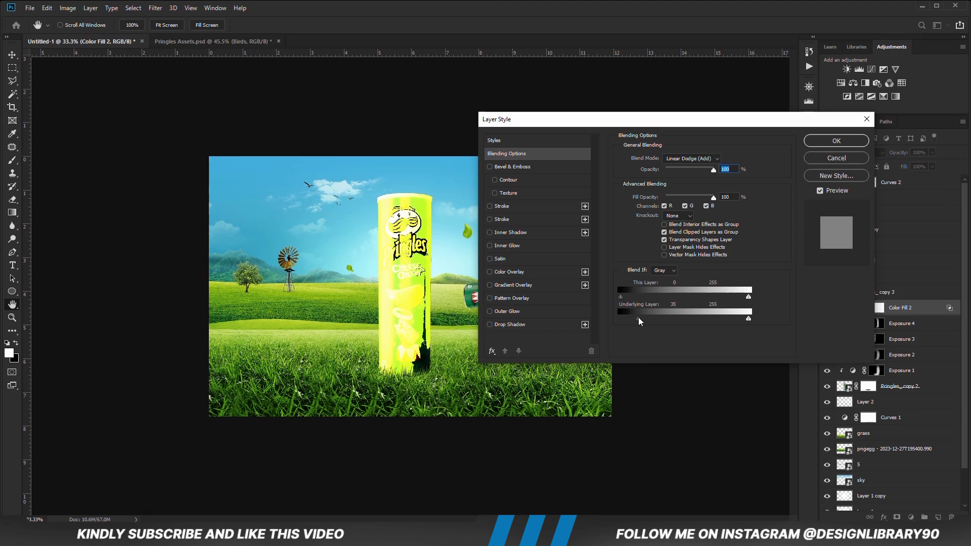
{"action": "left_click_drag", "start_coordinate": [642, 320], "coordinate": [681, 320]}
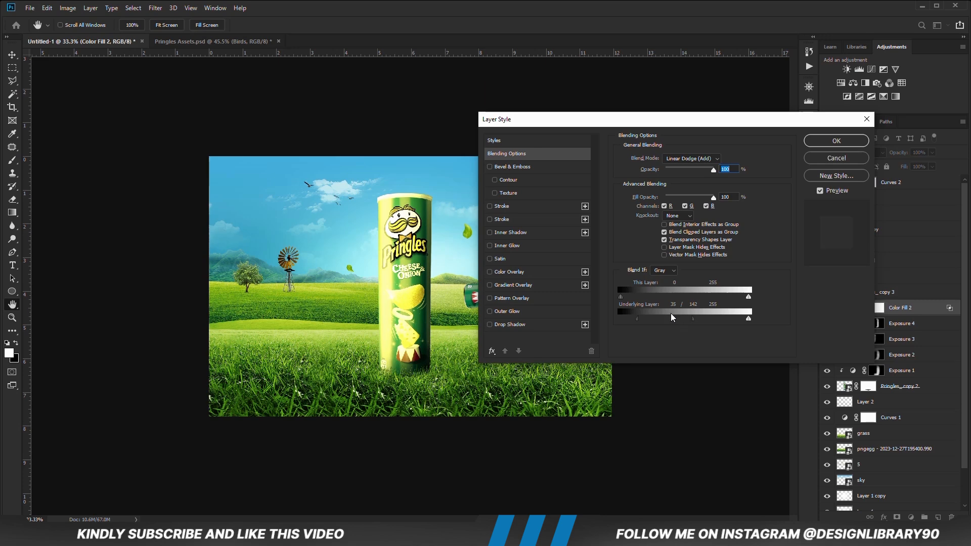
{"action": "left_click", "coordinate": [837, 141]}
Step: Paint the yellow-green fill in along the large can's left edge on its inverted mask at 58% brush opacity, and reduce the layer opacity to 40%
{"action": "left_click", "coordinate": [881, 306]}
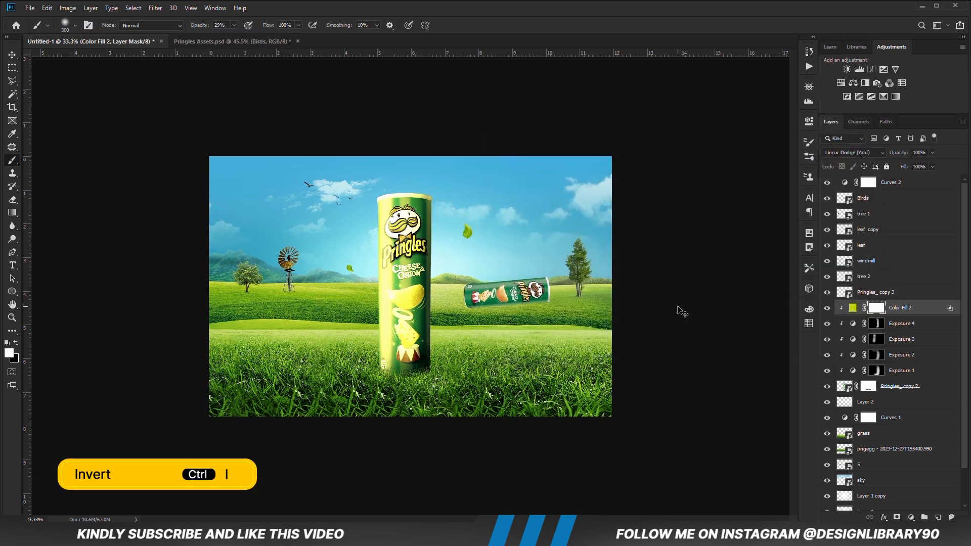
{"action": "key", "text": "ctrl+i"}
{"action": "left_click_drag", "start_coordinate": [234, 25], "coordinate": [247, 39]}
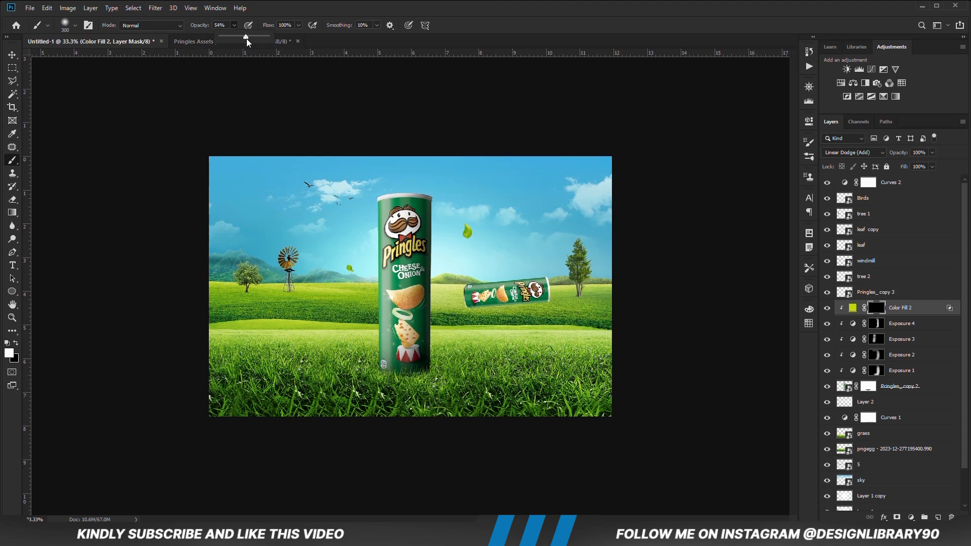
{"action": "mouse_move", "coordinate": [378, 217]}
{"action": "left_mouse_down"}
{"action": "mouse_move", "coordinate": [374, 324]}
{"action": "mouse_move", "coordinate": [361, 352]}
{"action": "left_mouse_up"}
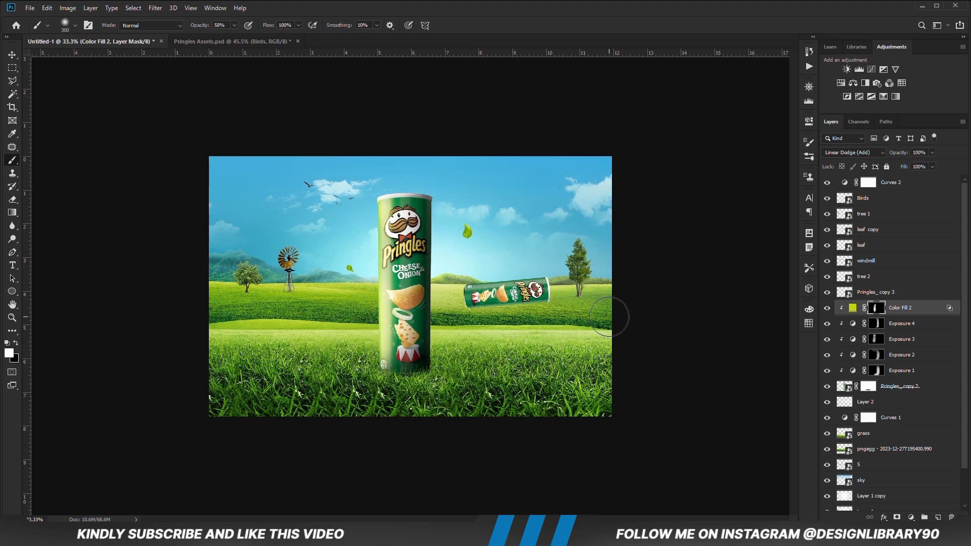
{"action": "left_click_drag", "start_coordinate": [905, 165], "coordinate": [897, 165]}
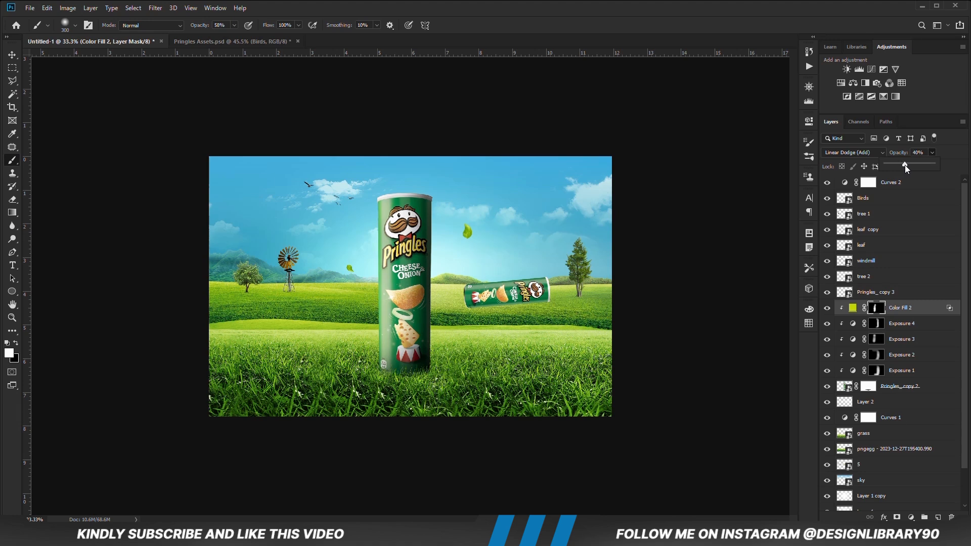
Step: Compare the large can with and without the yellow-green color fill
{"action": "left_click", "coordinate": [827, 309]}
{"action": "left_click", "coordinate": [827, 309]}
{"action": "key", "text": "v"}
{"action": "left_click", "coordinate": [130, 217]}
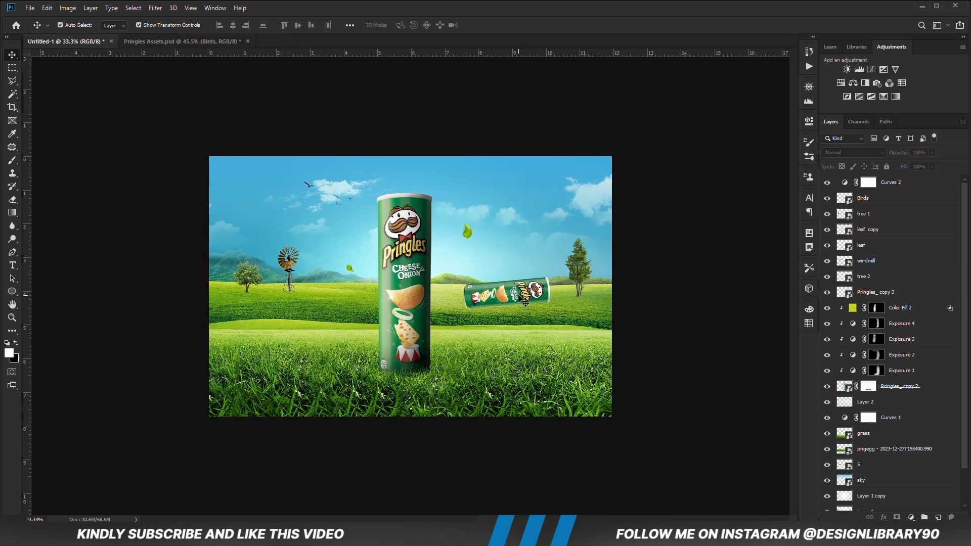
Step: Add an Exposure adjustment clipped to the small tilted can and lower its exposure to darken the can strongly
{"action": "left_click", "coordinate": [523, 302]}
{"action": "left_click", "coordinate": [911, 517]}
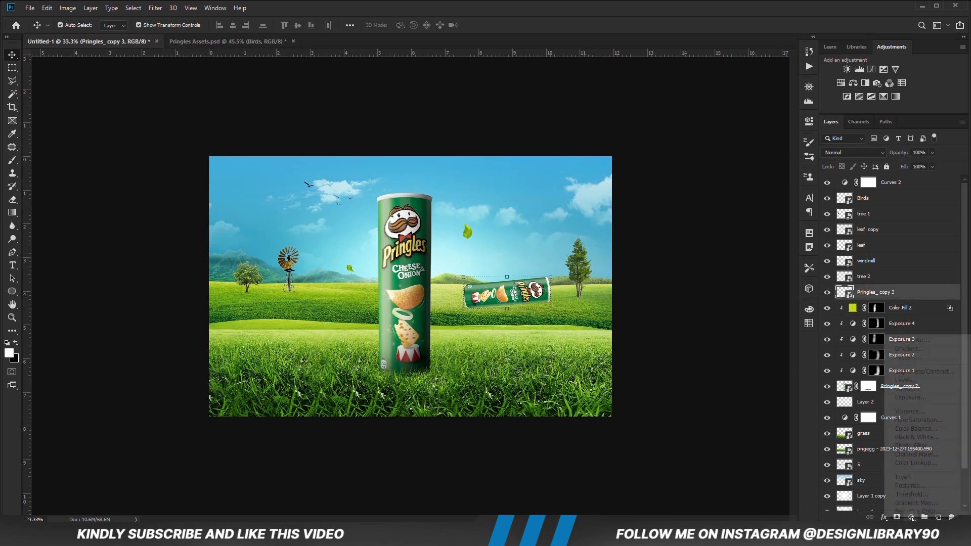
{"action": "left_click", "coordinate": [905, 400]}
{"action": "left_click", "coordinate": [720, 289]}
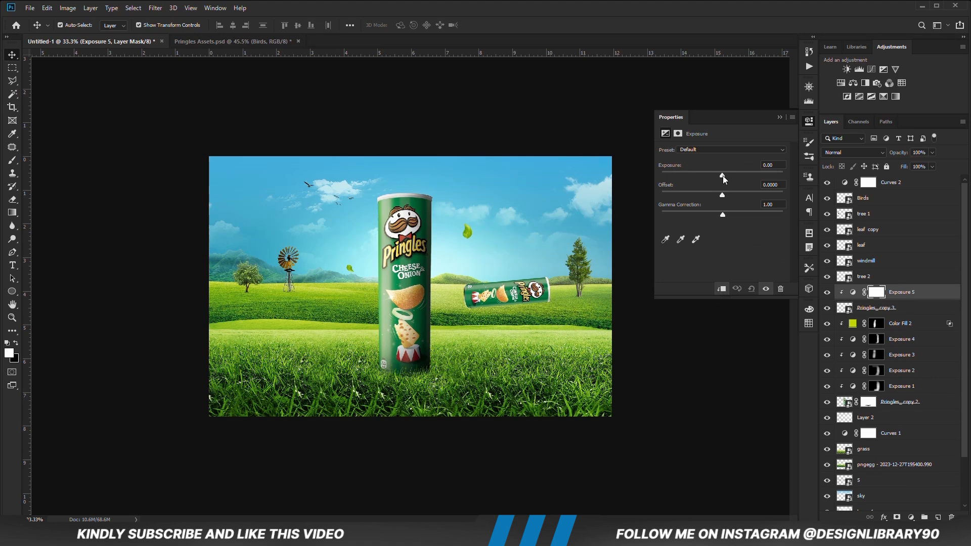
{"action": "left_click_drag", "start_coordinate": [722, 175], "coordinate": [691, 177]}
{"action": "left_click", "coordinate": [779, 117]}
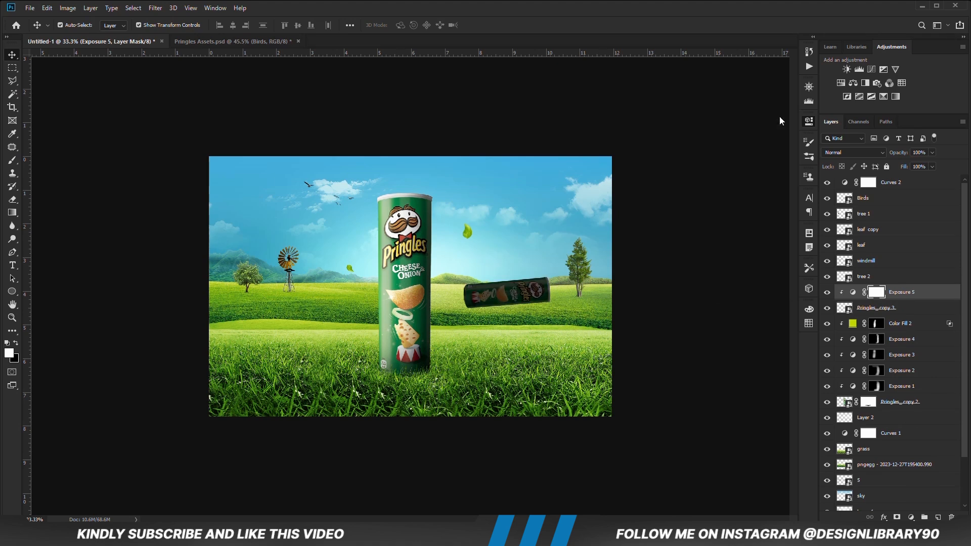
Step: Move the small tilted can slightly left, closer to the large can
{"action": "left_click", "coordinate": [874, 309]}
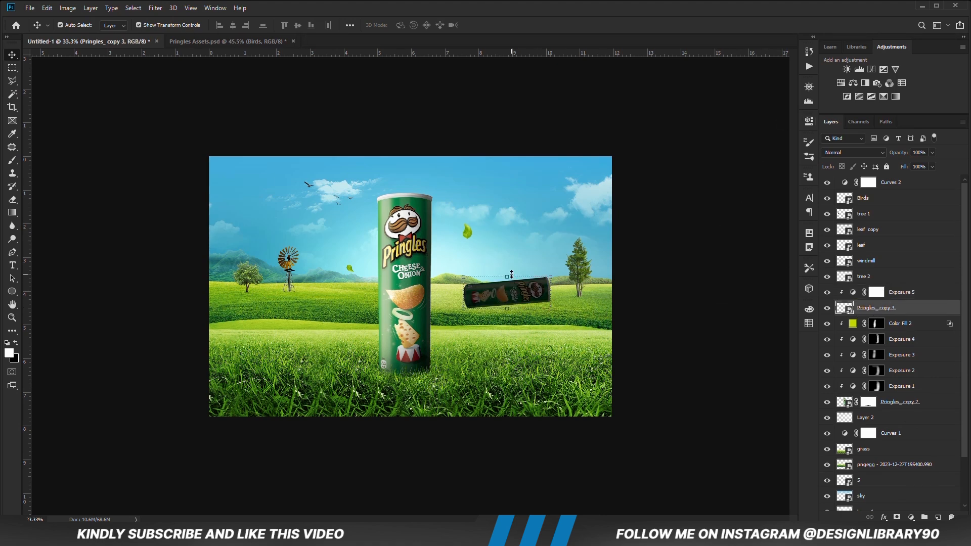
{"action": "key", "text": "ctrl+t"}
{"action": "left_click_drag", "start_coordinate": [523, 291], "coordinate": [512, 291]}
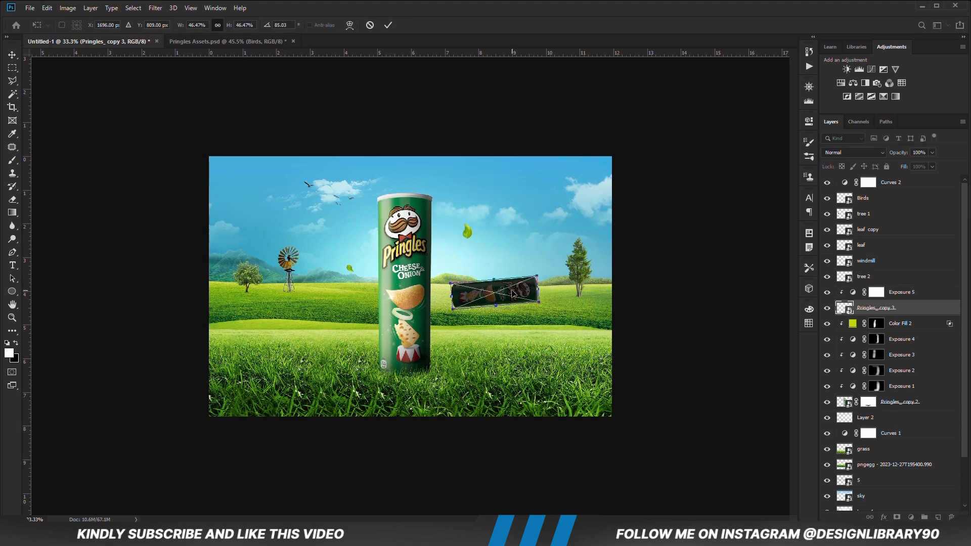
{"action": "key", "text": "Return"}
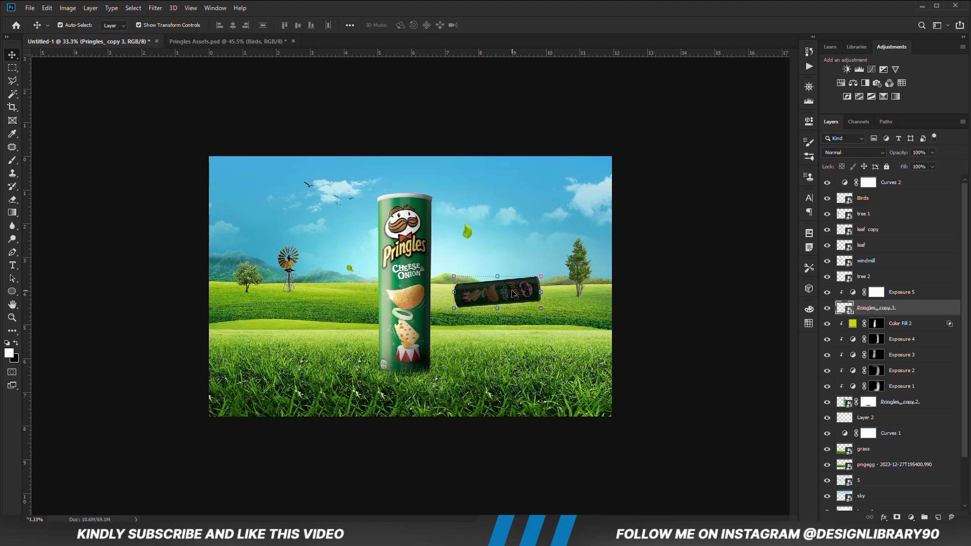
Step: Invert the Exposure 5 mask and paint the shadow in along the small can's underside with a soft brush at 30% opacity
{"action": "left_click", "coordinate": [872, 293]}
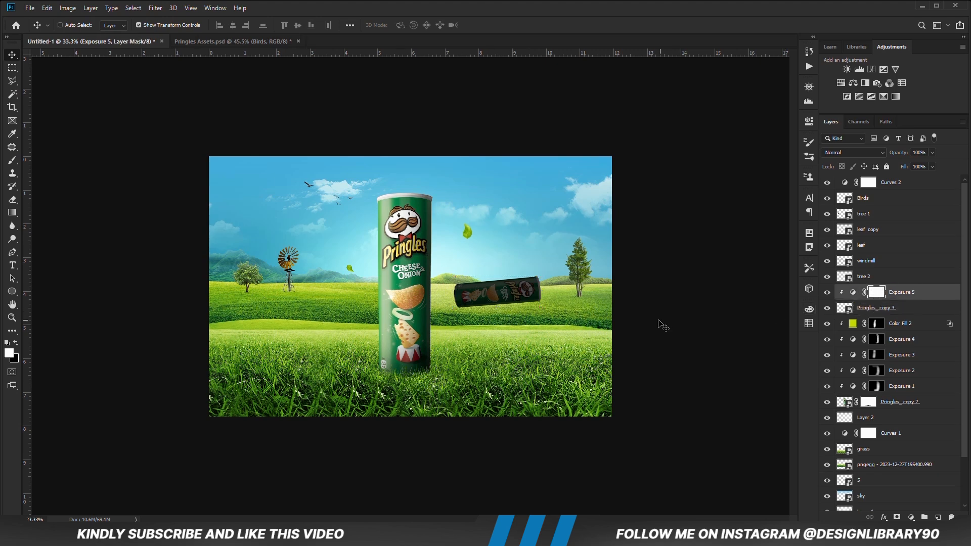
{"action": "key", "text": "ctrl+i"}
{"action": "right_click", "coordinate": [12, 161]}
{"action": "left_click", "coordinate": [62, 163]}
{"action": "left_click_drag", "start_coordinate": [235, 25], "coordinate": [227, 42]}
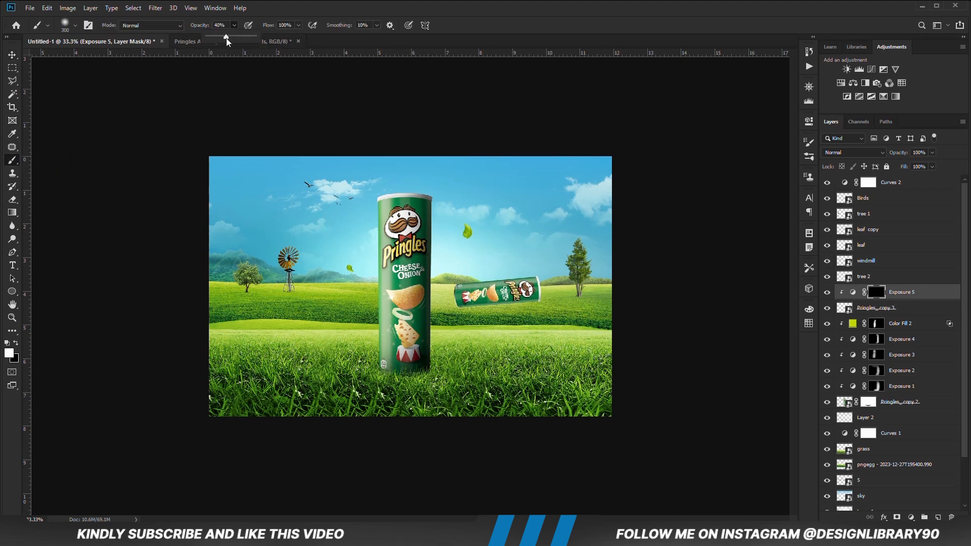
{"action": "key", "text": "bracketright"}
{"action": "key", "text": "bracketright"}
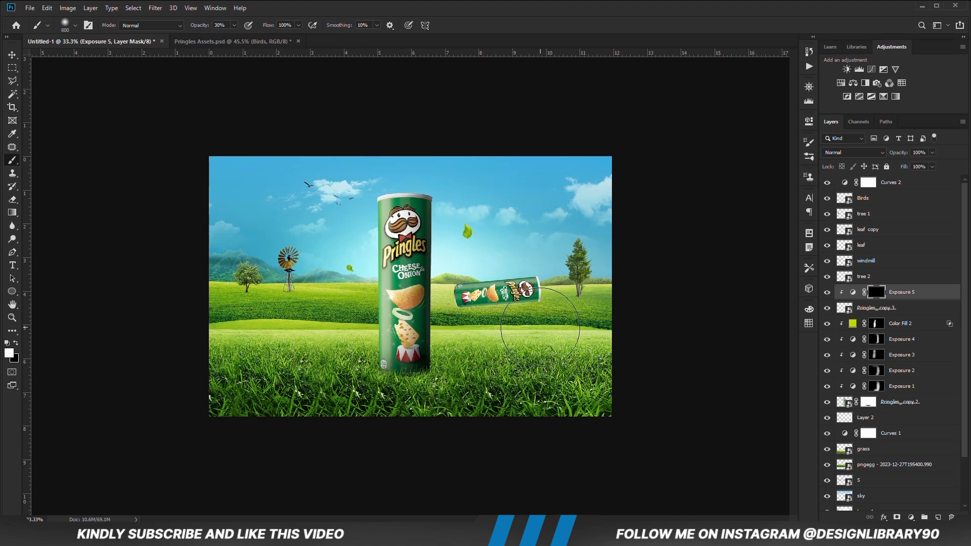
{"action": "left_click_drag", "start_coordinate": [535, 330], "coordinate": [498, 333]}
{"action": "key", "text": "bracketleft"}
{"action": "key", "text": "bracketleft"}
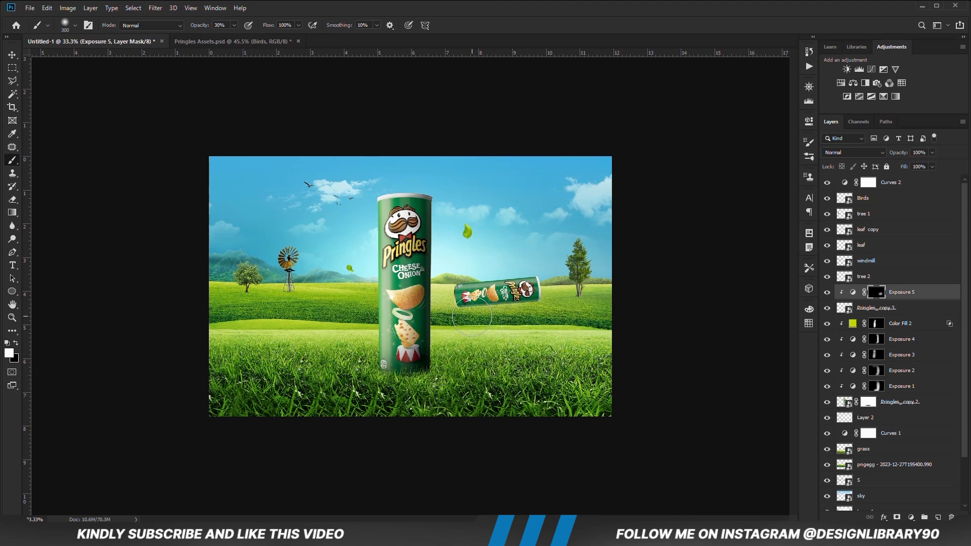
{"action": "left_click_drag", "start_coordinate": [449, 314], "coordinate": [438, 297]}
{"action": "left_click_drag", "start_coordinate": [554, 304], "coordinate": [477, 320]}
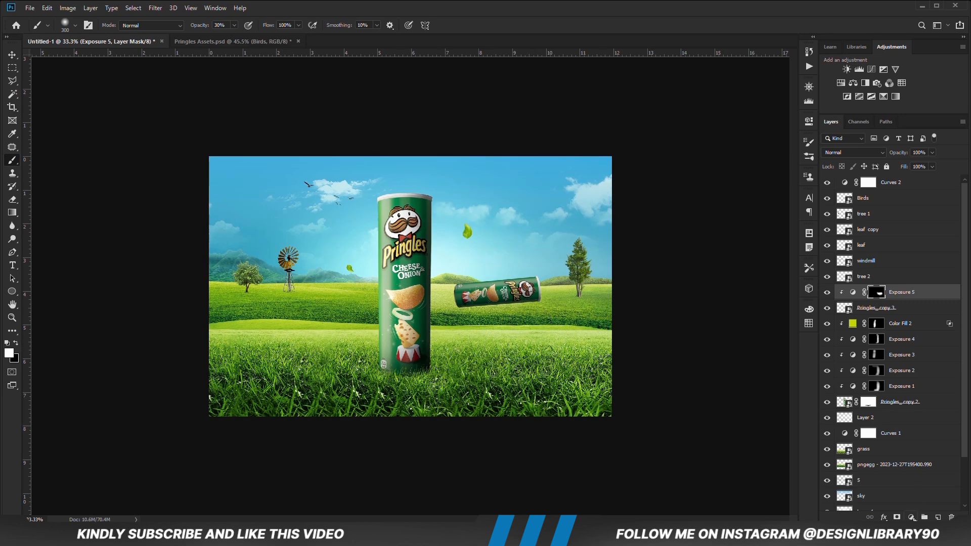
Step: Add a clipped Exposure adjustment of +2.17 to the small can and paint the highlight along its upper edge on an inverted mask
{"action": "left_click", "coordinate": [915, 517]}
{"action": "left_click", "coordinate": [910, 399]}
{"action": "left_click", "coordinate": [721, 290]}
{"action": "left_click", "coordinate": [733, 171]}
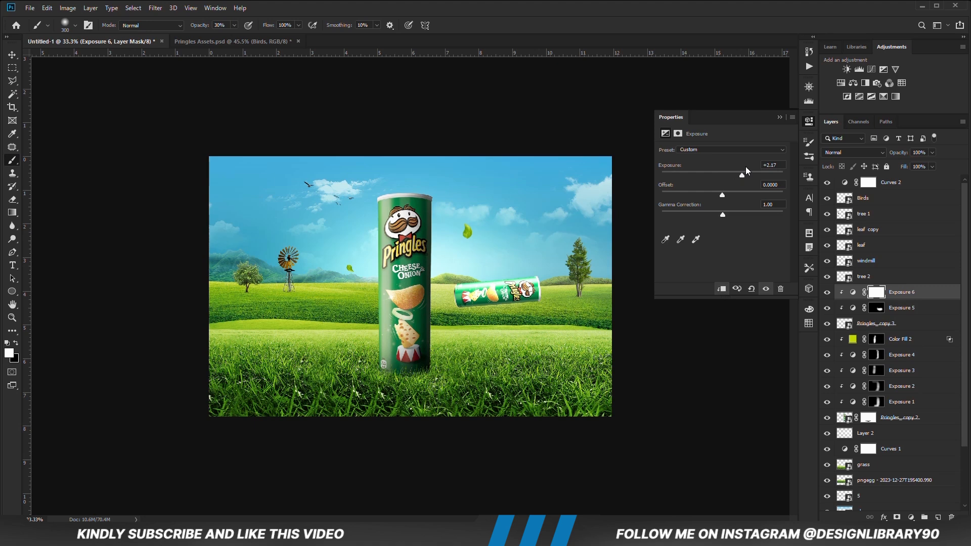
{"action": "left_click", "coordinate": [779, 116]}
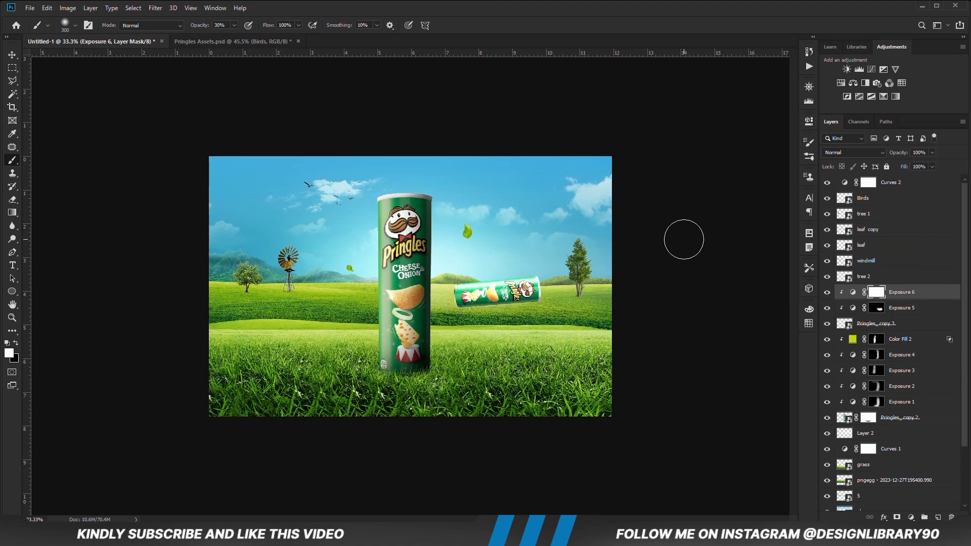
{"action": "key", "text": "ctrl+i"}
{"action": "left_click_drag", "start_coordinate": [487, 244], "coordinate": [429, 271]}
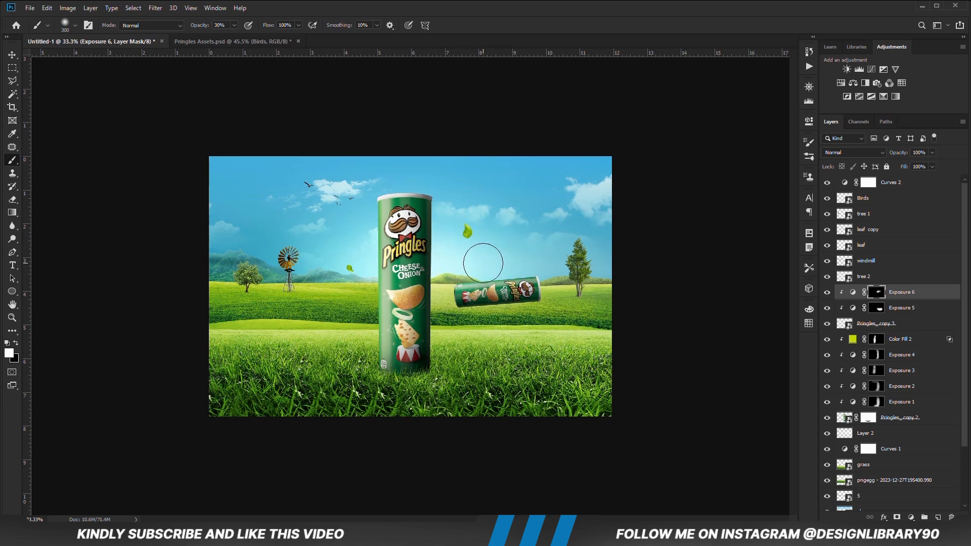
Step: Add another clipped darkening Exposure adjustment to the small can and paint it in along the lower edge on an inverted mask
{"action": "left_click", "coordinate": [911, 516]}
{"action": "left_click", "coordinate": [909, 394]}
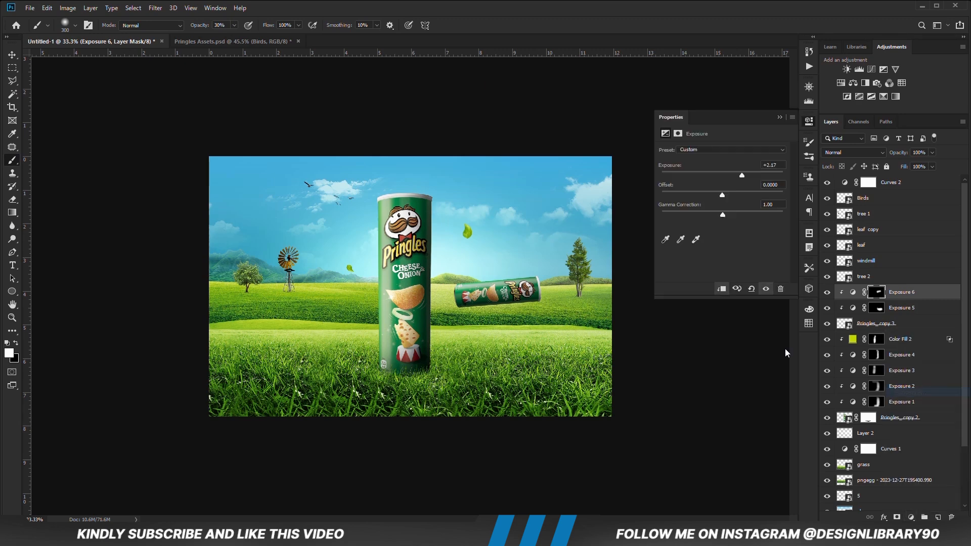
{"action": "left_click_drag", "start_coordinate": [697, 175], "coordinate": [690, 176]}
{"action": "left_click", "coordinate": [779, 117]}
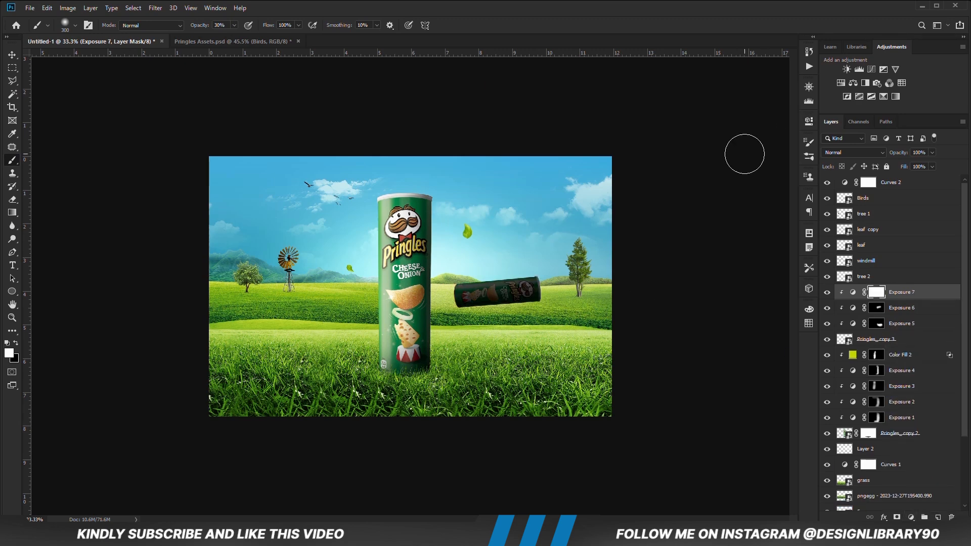
{"action": "key", "text": "ctrl+i"}
{"action": "key", "text": "v"}
{"action": "left_click", "coordinate": [111, 268]}
Step: Add a clipped Exposure adjustment of -2.83 above Exposure 1 and paint the shadow in at the large can's base on an inverted mask
{"action": "left_click", "coordinate": [415, 329]}
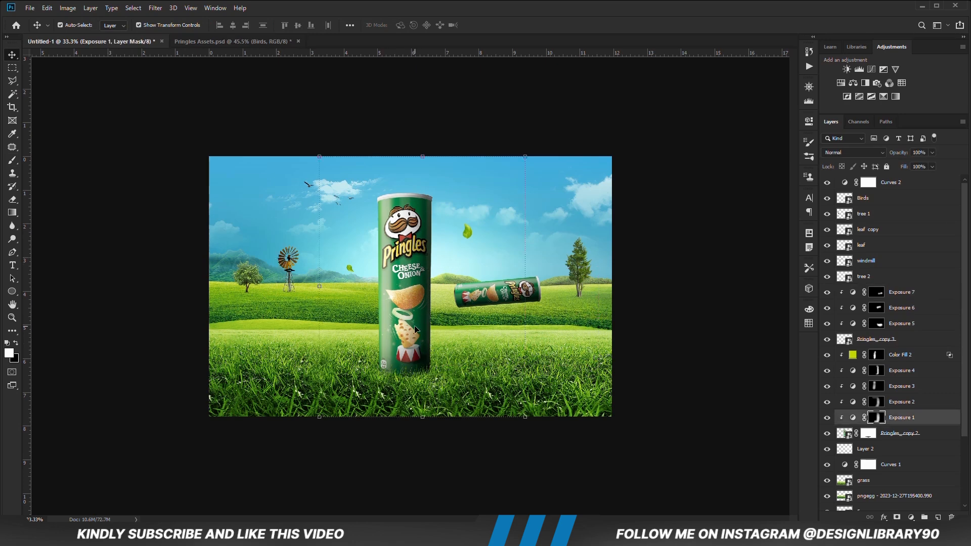
{"action": "left_click", "coordinate": [910, 517]}
{"action": "left_click", "coordinate": [918, 398]}
{"action": "left_click_drag", "start_coordinate": [722, 176], "coordinate": [695, 176]}
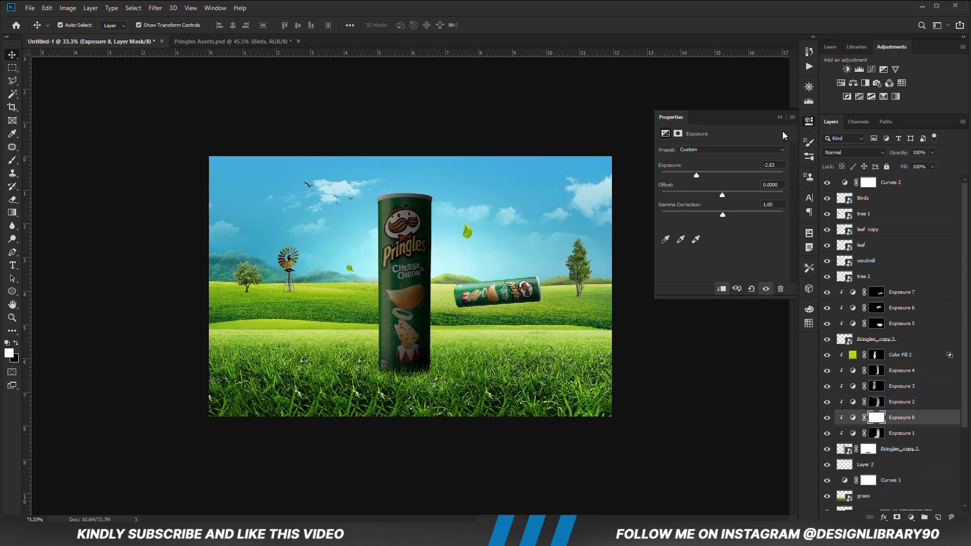
{"action": "left_click", "coordinate": [779, 118]}
{"action": "key", "text": "ctrl+i"}
{"action": "key", "text": "b"}
{"action": "left_click", "coordinate": [932, 166]}
{"action": "key", "text": "v"}
{"action": "left_click", "coordinate": [132, 264]}
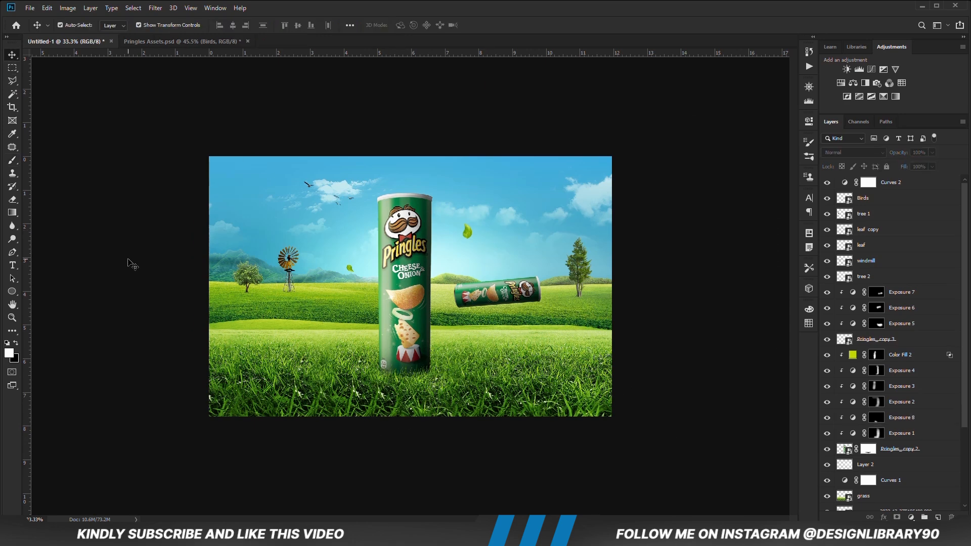
Step: Add a Curves adjustment clipped to the large can above Color Fill 2, anchoring the shadows and slightly lifting the highlights
{"action": "left_click", "coordinate": [902, 433]}
{"action": "left_click", "coordinate": [903, 356]}
{"action": "left_click", "coordinate": [910, 518]}
{"action": "left_click", "coordinate": [910, 389]}
{"action": "left_click", "coordinate": [704, 253]}
{"action": "left_click_drag", "start_coordinate": [742, 223], "coordinate": [741, 212]}
{"action": "left_click", "coordinate": [780, 117]}
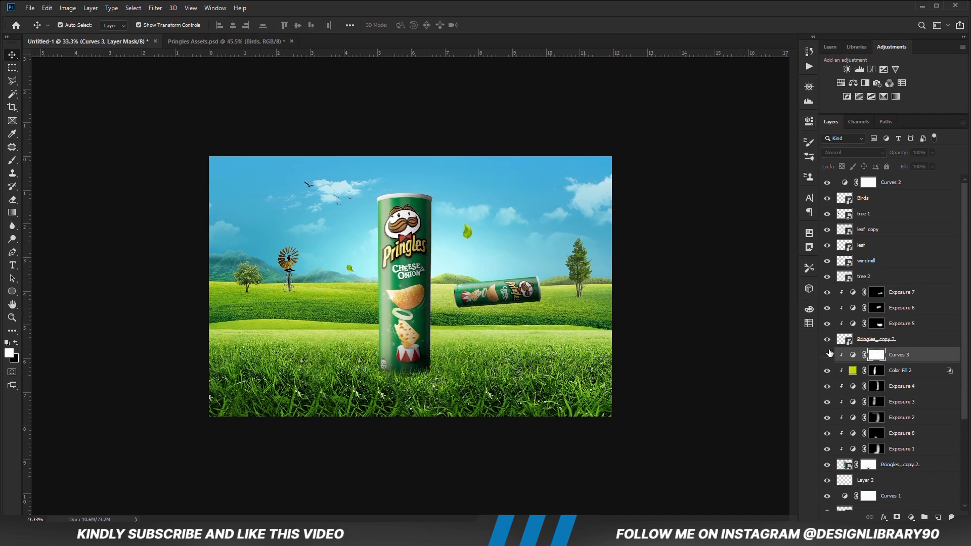
{"action": "left_click", "coordinate": [702, 336]}
Step: Add an Exposure adjustment of -2.22 clipped to the tall tree on the right side of the scene
{"action": "left_click", "coordinate": [586, 273]}
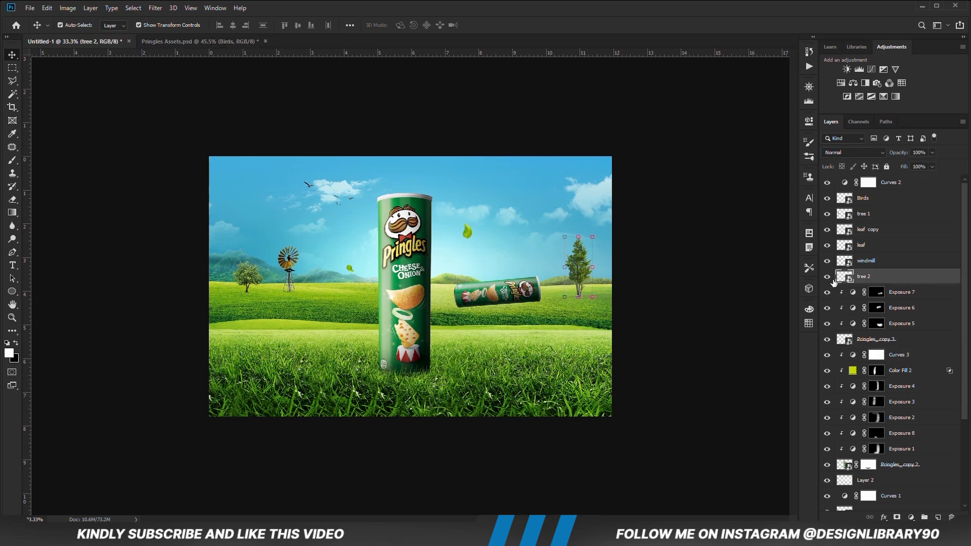
{"action": "left_click", "coordinate": [911, 517]}
{"action": "left_click", "coordinate": [912, 397]}
{"action": "left_click", "coordinate": [722, 288]}
{"action": "left_click_drag", "start_coordinate": [722, 177], "coordinate": [701, 177]}
{"action": "left_click", "coordinate": [807, 118]}
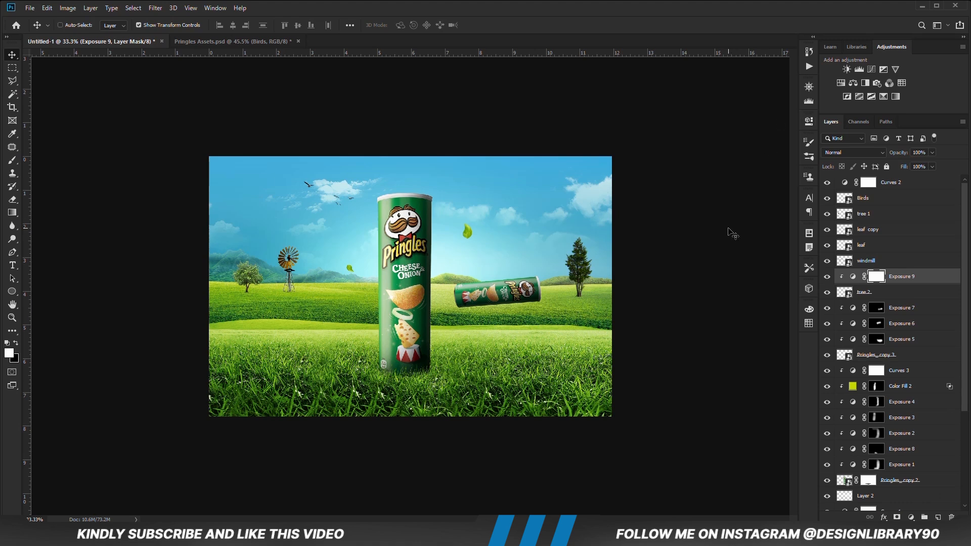
Step: Invert the Exposure 9 mask and paint the shadow in on the tree's lower right side at 23% brush opacity
{"action": "key", "text": "ctrl+i"}
{"action": "key", "text": "b"}
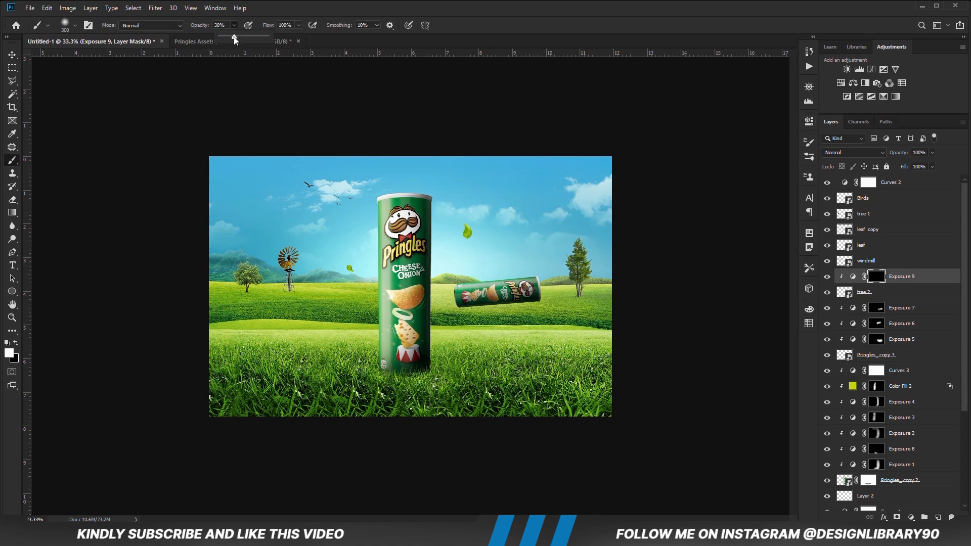
{"action": "left_click", "coordinate": [413, 5]}
{"action": "left_click", "coordinate": [580, 309]}
{"action": "left_click_drag", "start_coordinate": [601, 284], "coordinate": [605, 306]}
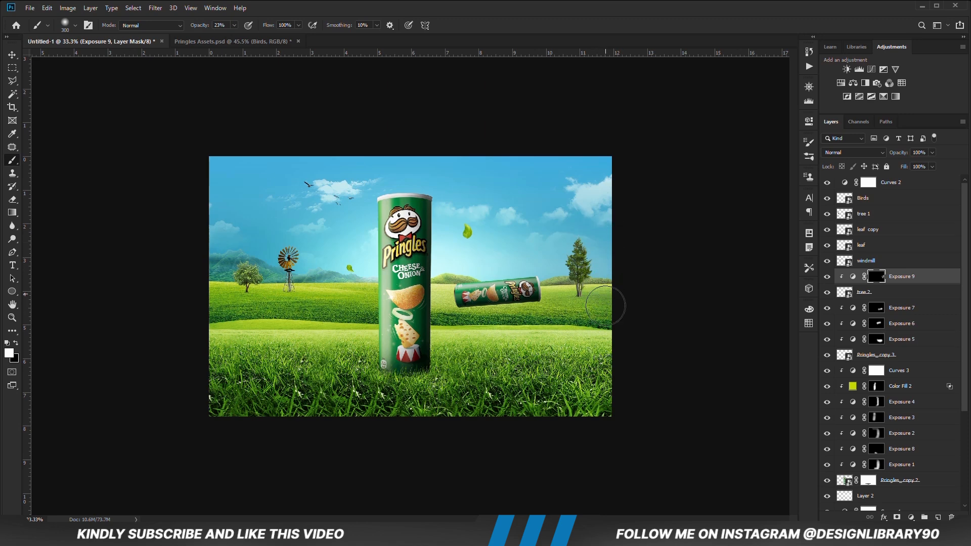
Step: Add a clipped brightening Exposure adjustment to the tall tree, paint it in on an inverted mask, and reduce the layer opacity to 75%
{"action": "left_click", "coordinate": [910, 517]}
{"action": "left_click", "coordinate": [908, 394]}
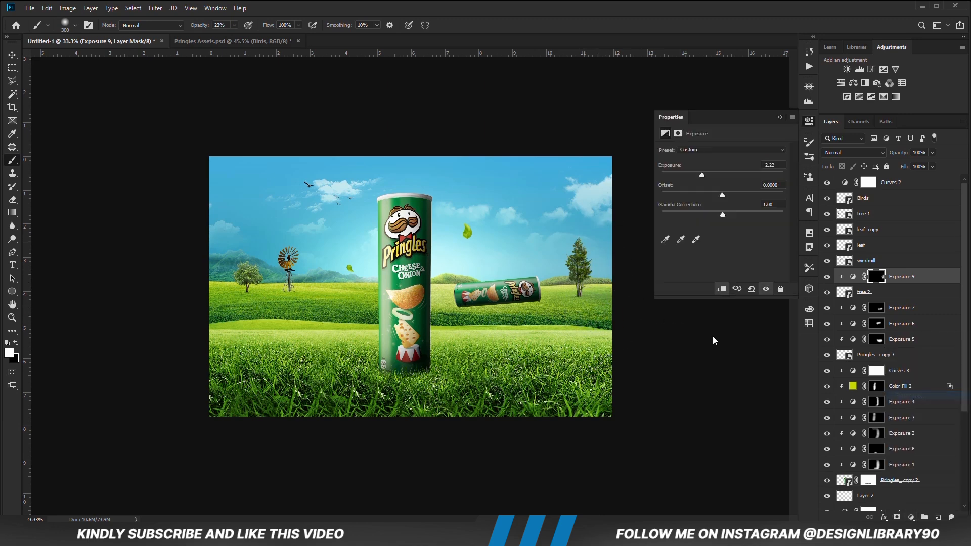
{"action": "left_click_drag", "start_coordinate": [722, 176], "coordinate": [741, 177]}
{"action": "left_click", "coordinate": [783, 116]}
{"action": "key", "text": "ctrl+i"}
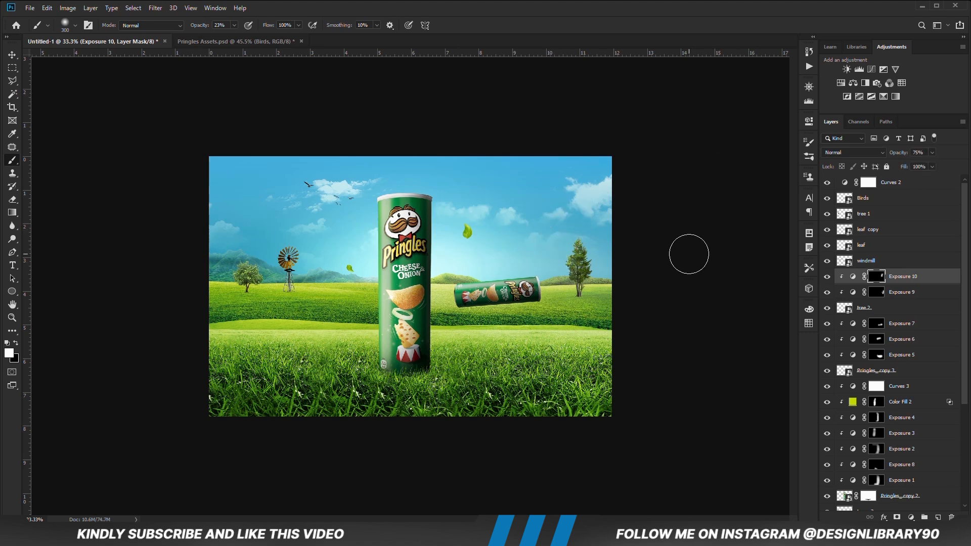
{"action": "key", "text": "v"}
{"action": "left_click", "coordinate": [685, 263]}
Step: Group the leaf and leaf copy layers
{"action": "left_click", "coordinate": [466, 233]}
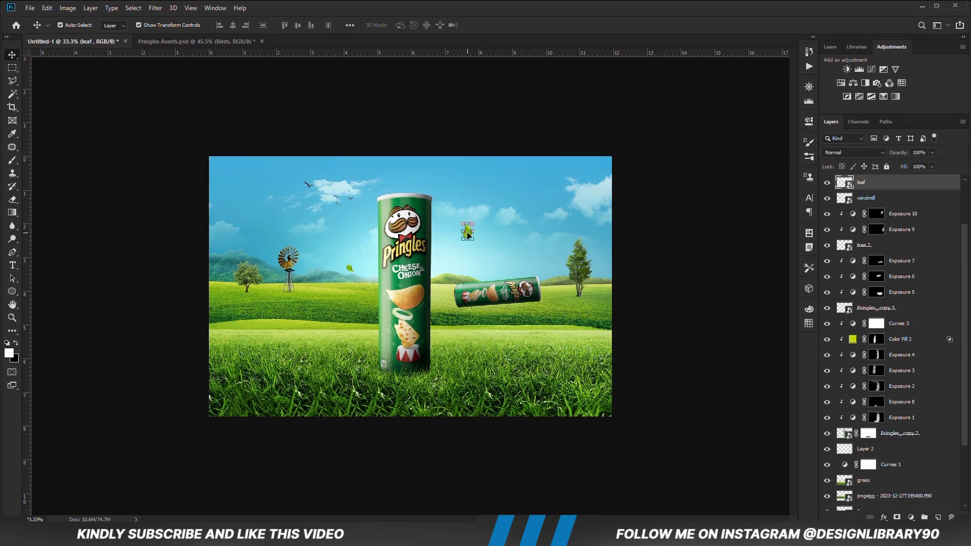
{"action": "scroll", "coordinate": [866, 329], "scroll_direction": "up", "scroll_amount": 3}
{"action": "left_click", "coordinate": [871, 218], "text": "shift"}
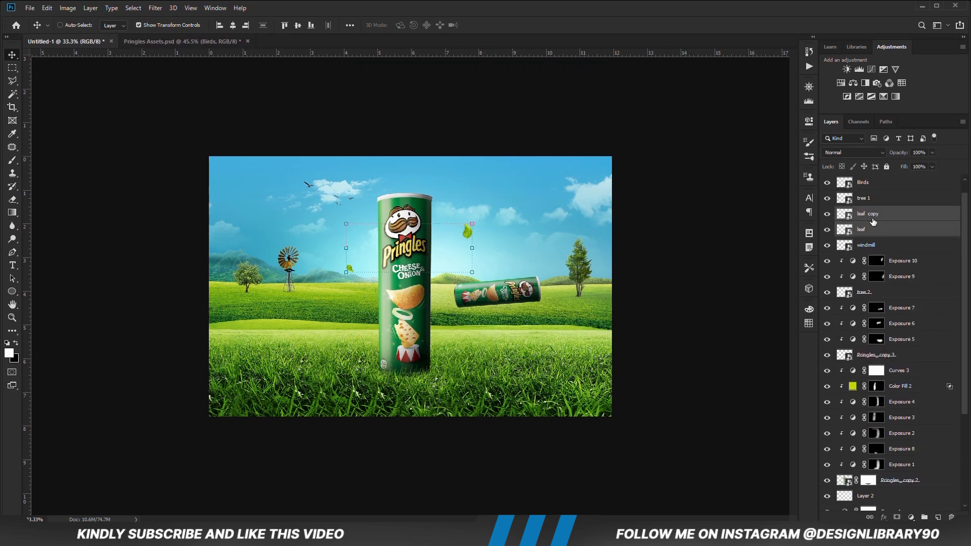
{"action": "key", "text": "ctrl+g"}
Step: Add an Exposure adjustment of -3.50 clipped to the leaf group and paint the shadow onto both leaves on an inverted mask
{"action": "left_click", "coordinate": [911, 517]}
{"action": "left_click", "coordinate": [901, 399]}
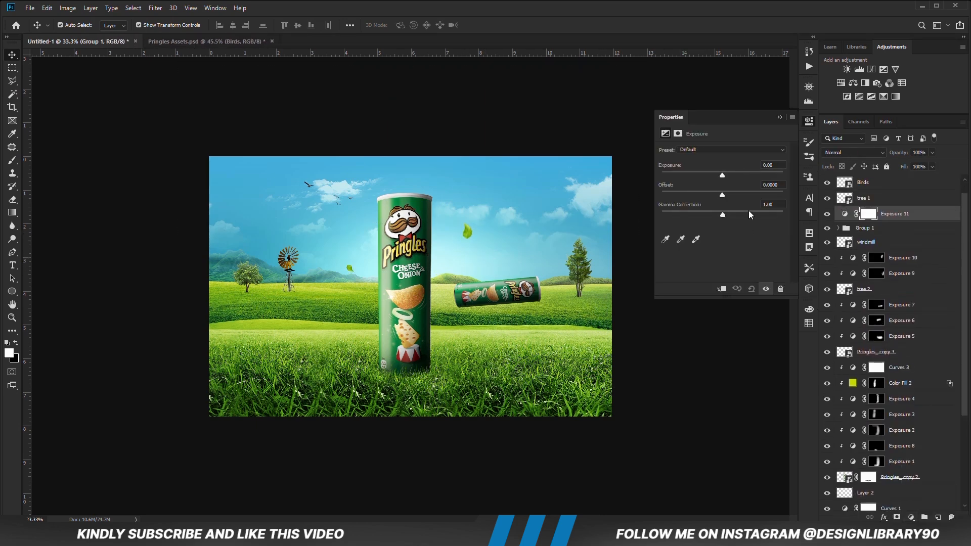
{"action": "left_click", "coordinate": [722, 288]}
{"action": "key", "text": "ctrl+i"}
{"action": "key", "text": "b"}
{"action": "left_click", "coordinate": [475, 247]}
{"action": "left_click", "coordinate": [349, 268]}
Step: Add a Curves adjustment clipped to the leaf group and pull its shadow tones down slightly
{"action": "left_click", "coordinate": [910, 517]}
{"action": "left_click", "coordinate": [905, 387]}
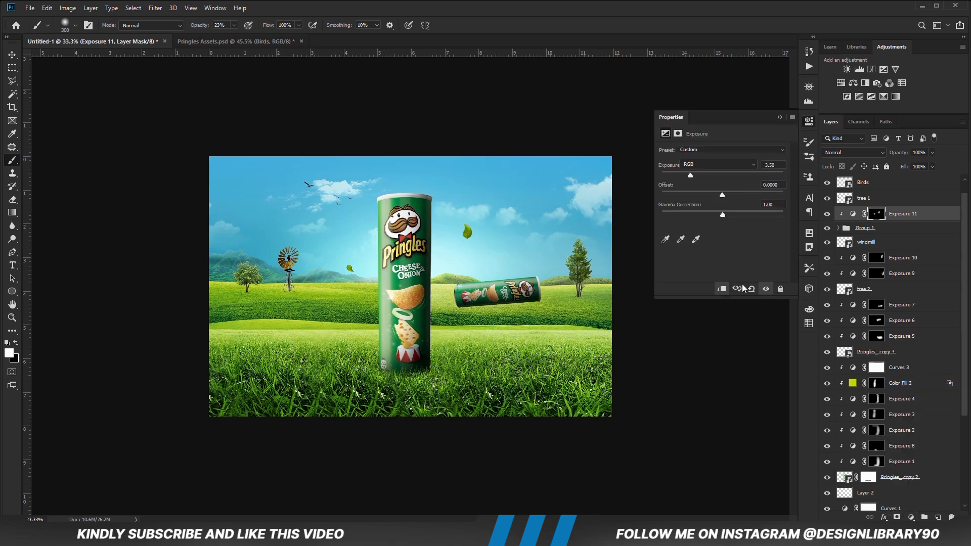
{"action": "left_click", "coordinate": [722, 289]}
{"action": "left_click_drag", "start_coordinate": [707, 248], "coordinate": [707, 253]}
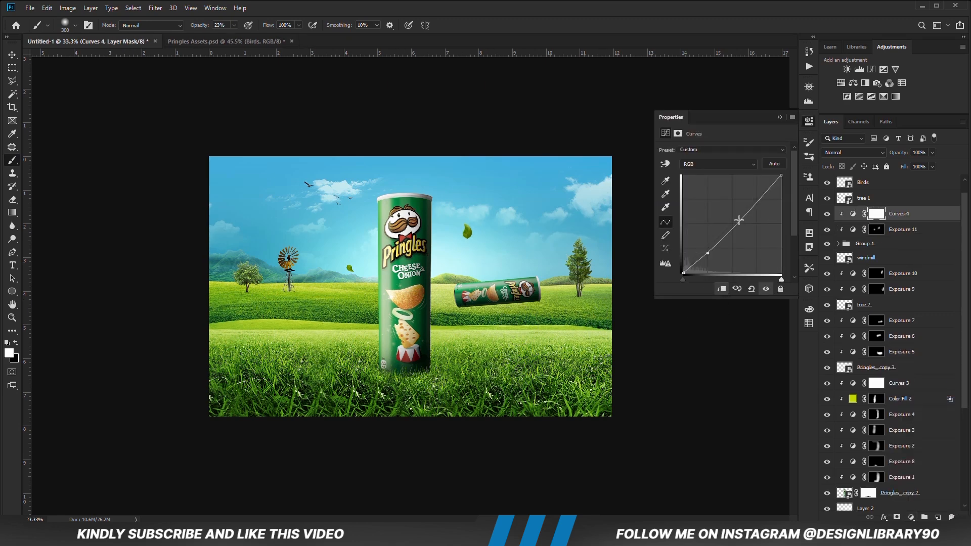
{"action": "left_click", "coordinate": [777, 117]}
{"action": "key", "text": "v"}
{"action": "left_click", "coordinate": [80, 162]}
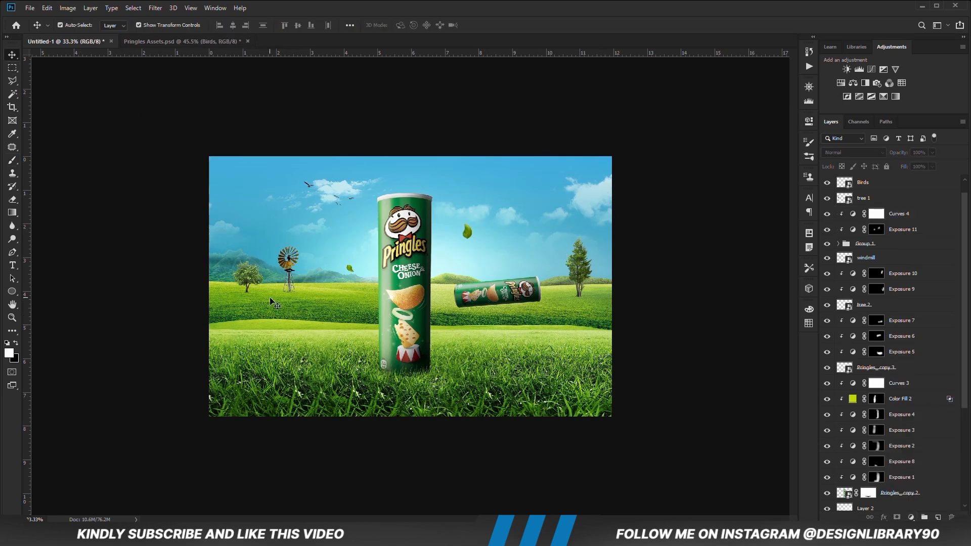
Step: Add a darkening Exposure adjustment clipped to the small tree beside the windmill and invert its mask to black
{"action": "left_click", "coordinate": [249, 277]}
{"action": "left_click", "coordinate": [911, 517]}
{"action": "left_click", "coordinate": [906, 396]}
{"action": "left_click", "coordinate": [722, 289]}
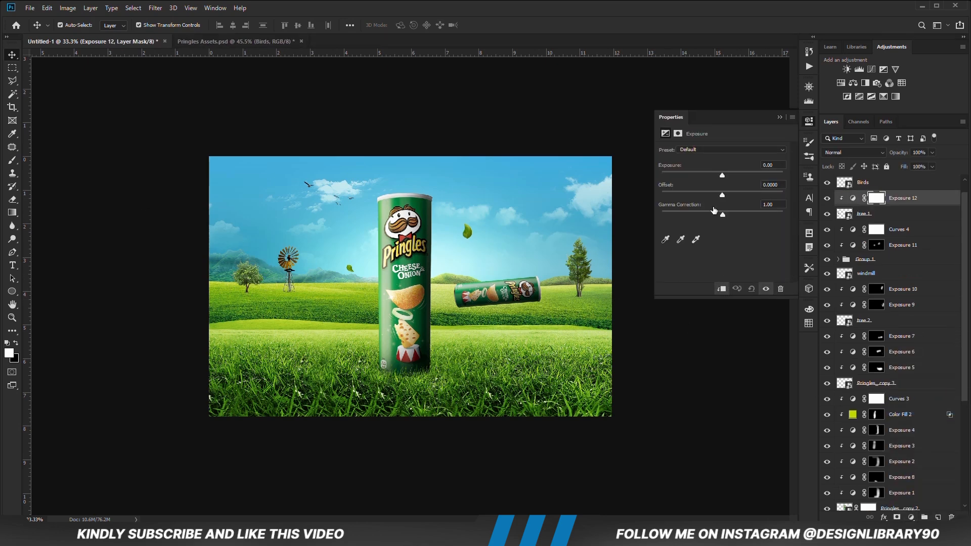
{"action": "left_click_drag", "start_coordinate": [722, 175], "coordinate": [696, 177]}
{"action": "left_click", "coordinate": [809, 118]}
{"action": "key", "text": "ctrl+i"}
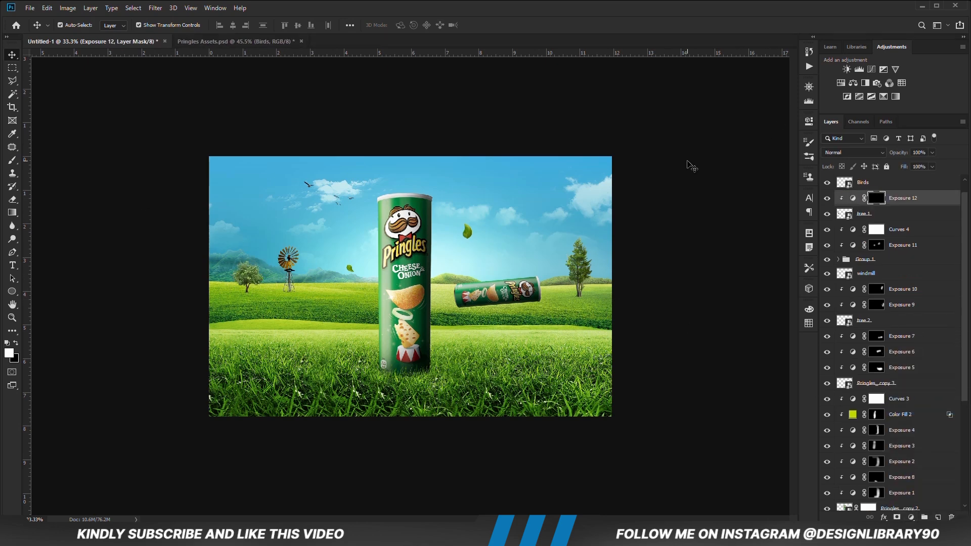
Step: Paint the shadow onto the small tree with a 300 px brush at 23% opacity and adjust the adjustment layer's opacity
{"action": "left_click", "coordinate": [13, 161]}
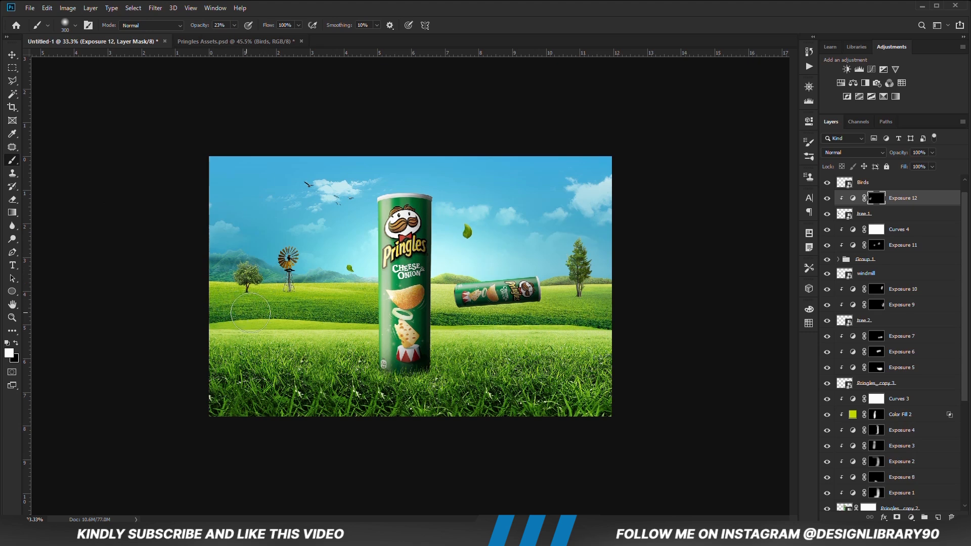
{"action": "left_click", "coordinate": [932, 153]}
{"action": "left_click", "coordinate": [720, 173]}
{"action": "key", "text": "v"}
{"action": "left_click", "coordinate": [688, 238]}
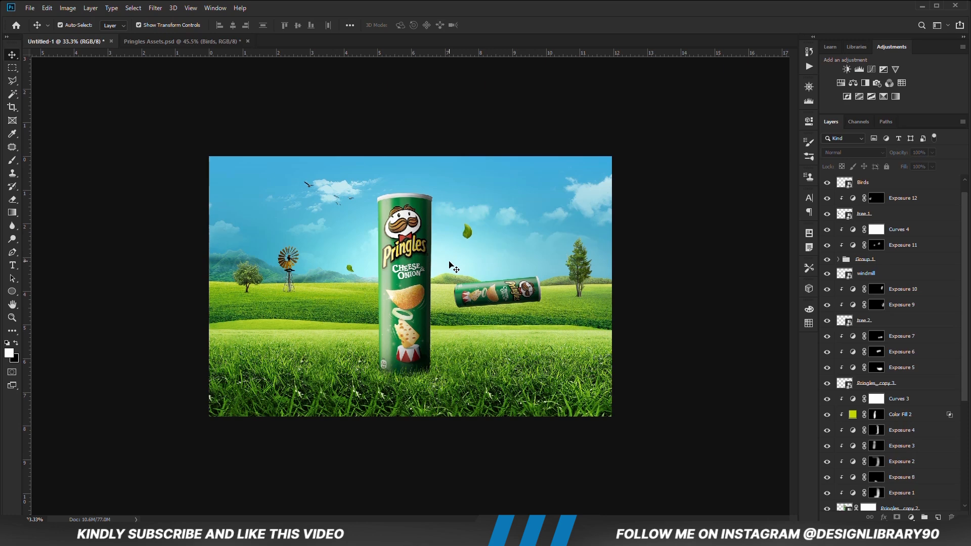
Step: Add an Exposure adjustment of -3.44 clipped to the grass layer and invert its mask to black
{"action": "left_click", "coordinate": [488, 373]}
{"action": "scroll", "coordinate": [885, 411], "scroll_direction": "down", "scroll_amount": 5}
{"action": "left_click", "coordinate": [827, 425]}
{"action": "left_click", "coordinate": [827, 425]}
{"action": "left_click", "coordinate": [910, 517]}
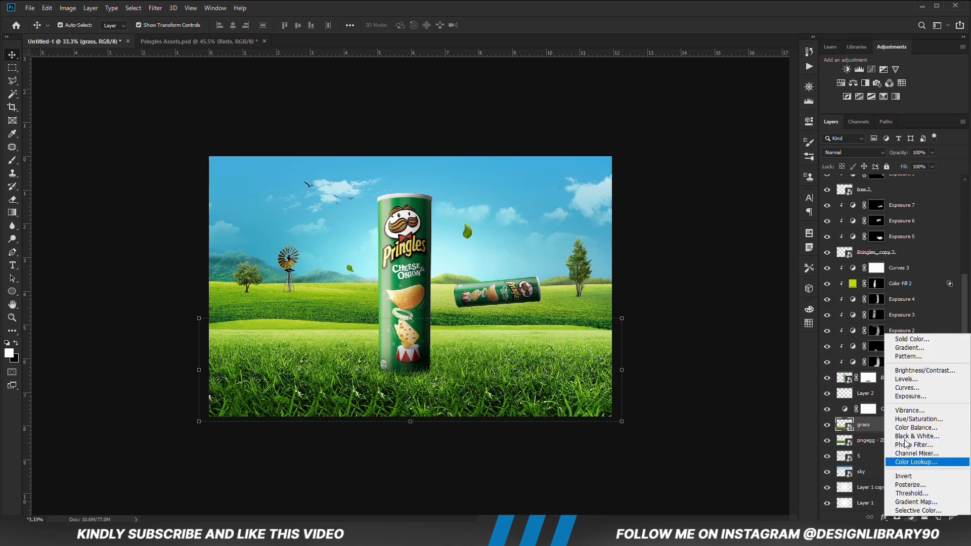
{"action": "left_click", "coordinate": [905, 407]}
{"action": "left_click", "coordinate": [721, 289]}
{"action": "left_click_drag", "start_coordinate": [722, 175], "coordinate": [689, 175]}
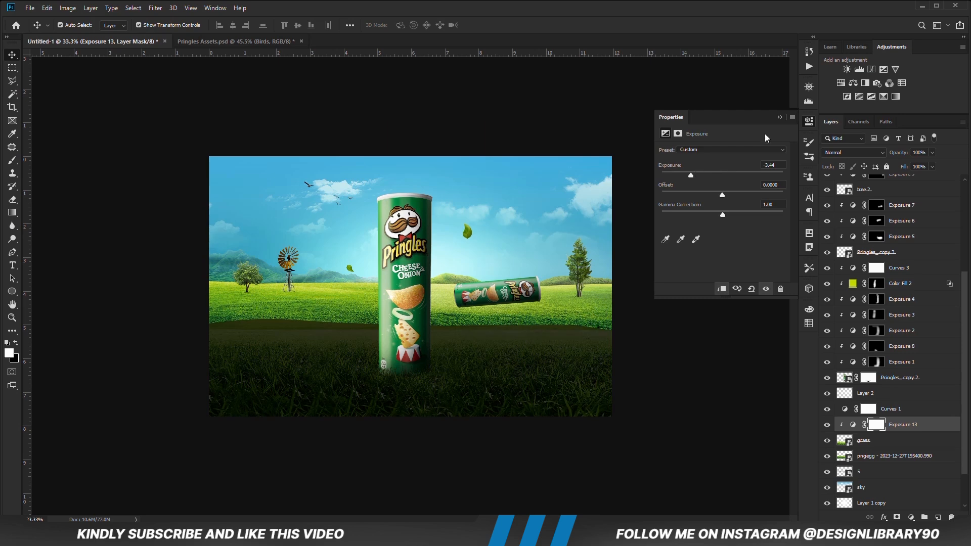
{"action": "left_click", "coordinate": [780, 117]}
{"action": "key", "text": "ctrl+i"}
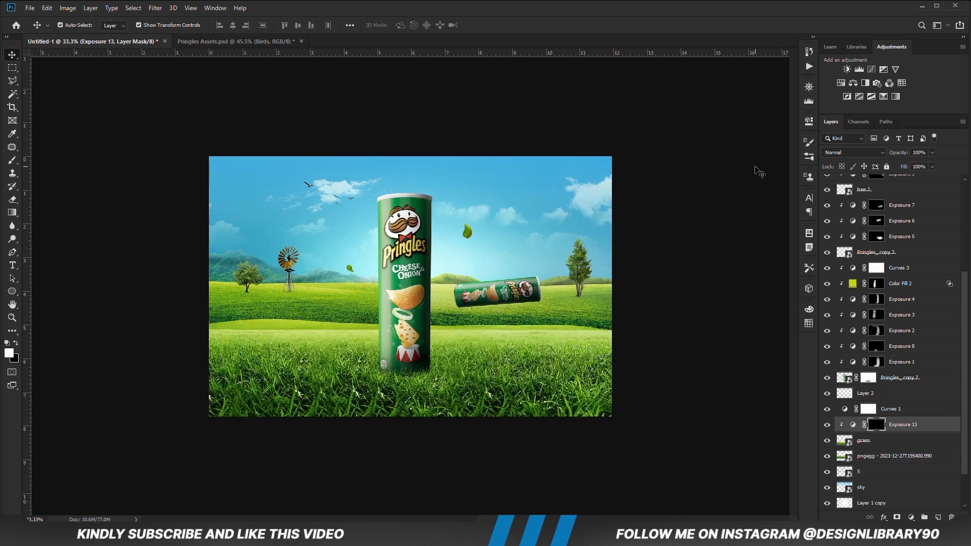
Step: Paint soft shading across the grass on the Exposure mask with a brush at 15% opacity
{"action": "key", "text": "b"}
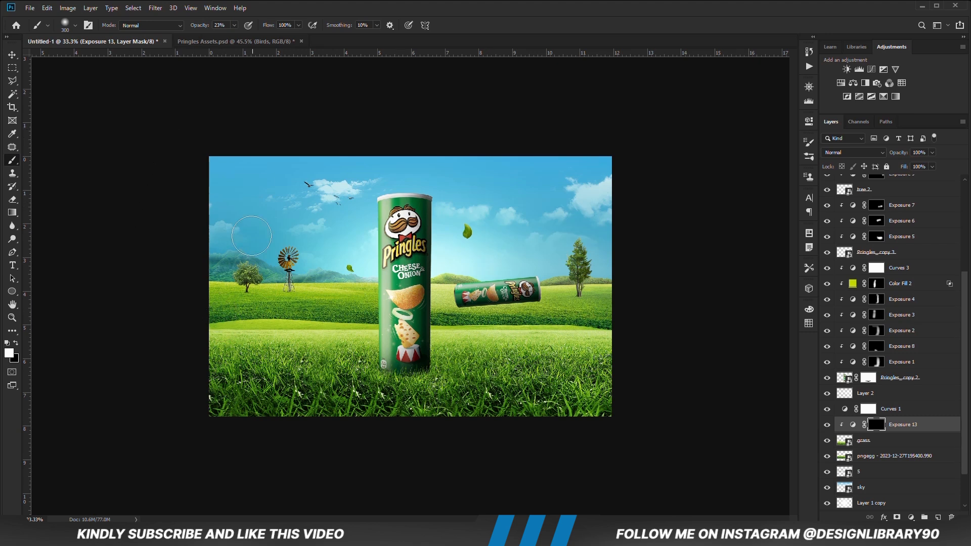
{"action": "left_click", "coordinate": [234, 25]}
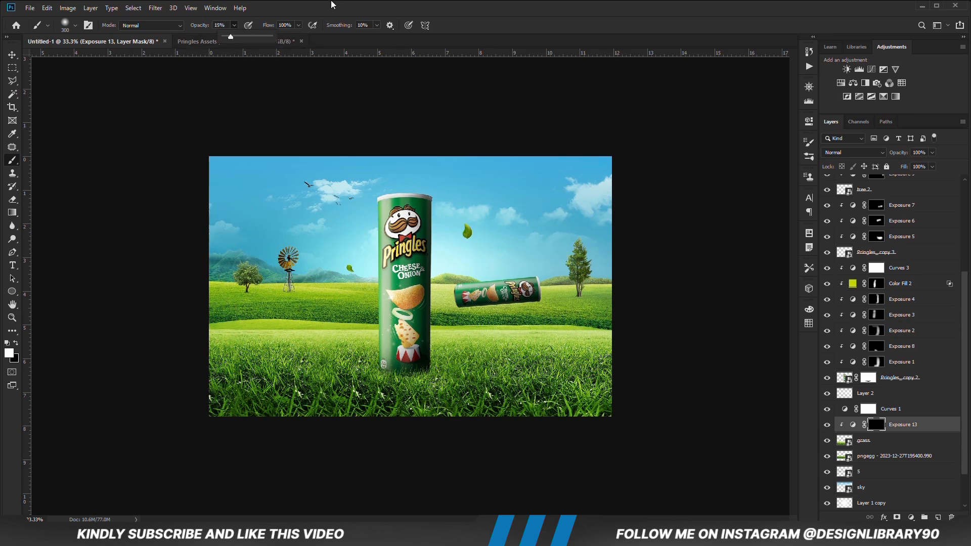
{"action": "key", "text": "bracketright"}
{"action": "mouse_move", "coordinate": [365, 296]}
{"action": "left_mouse_down"}
{"action": "mouse_move", "coordinate": [695, 317]}
{"action": "mouse_move", "coordinate": [650, 327]}
{"action": "left_mouse_up"}
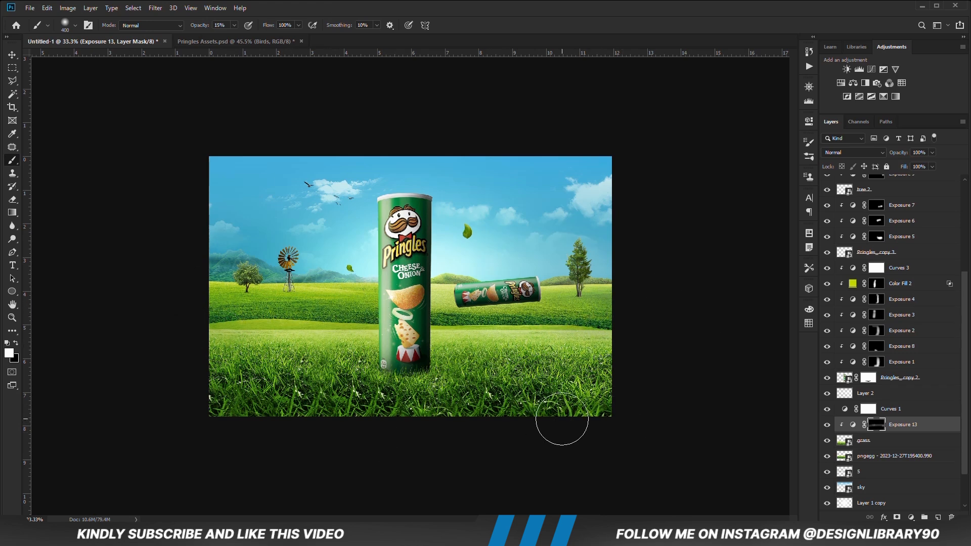
{"action": "key", "text": "bracketright"}
{"action": "key", "text": "bracketright"}
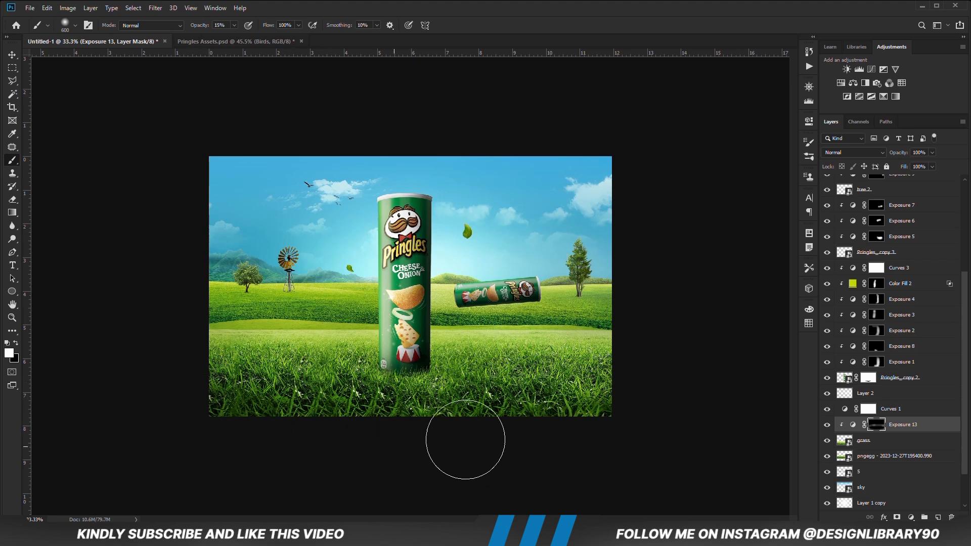
Step: Darken the foreground grass on the mask with a flattened 1300 px brush at 10% opacity
{"action": "right_click", "coordinate": [505, 439]}
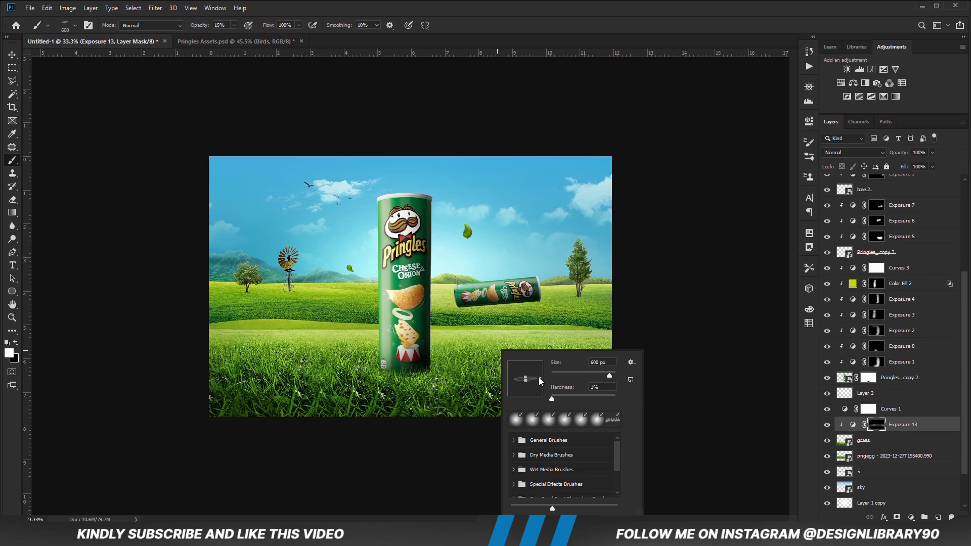
{"action": "left_click", "coordinate": [566, 24]}
{"action": "left_click", "coordinate": [233, 26]}
{"action": "left_click_drag", "start_coordinate": [232, 35], "coordinate": [229, 34]}
{"action": "left_click", "coordinate": [380, 6]}
{"action": "key", "text": "]"}
{"action": "key", "text": "]"}
{"action": "key", "text": "]"}
{"action": "key", "text": "]"}
{"action": "key", "text": "]"}
{"action": "key", "text": "]"}
{"action": "key", "text": "]"}
{"action": "mouse_move", "coordinate": [398, 380]}
{"action": "left_mouse_down"}
{"action": "mouse_move", "coordinate": [255, 374]}
{"action": "mouse_move", "coordinate": [296, 379]}
{"action": "mouse_move", "coordinate": [262, 354]}
{"action": "left_mouse_up"}
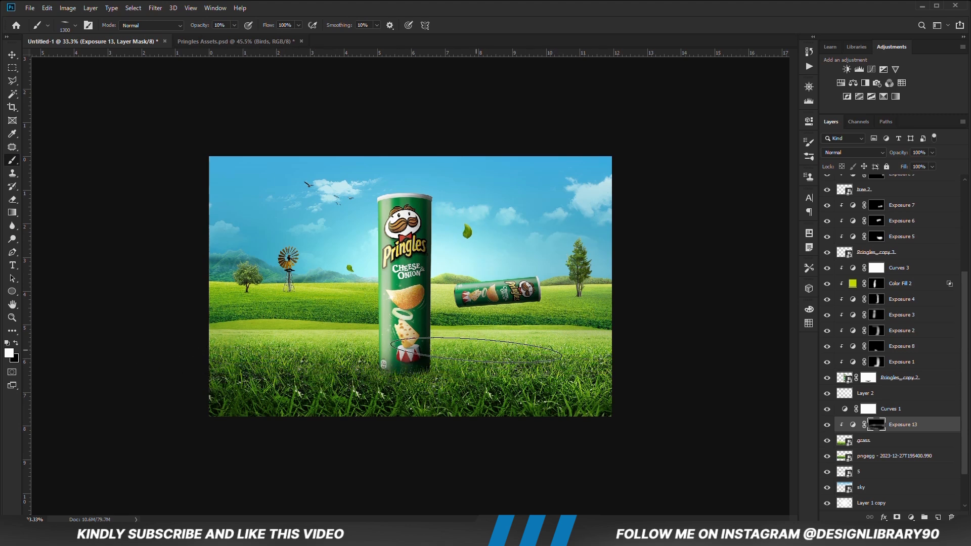
{"action": "mouse_move", "coordinate": [460, 380]}
{"action": "left_mouse_down"}
{"action": "mouse_move", "coordinate": [390, 375]}
{"action": "mouse_move", "coordinate": [497, 405]}
{"action": "mouse_move", "coordinate": [247, 412]}
{"action": "left_mouse_up"}
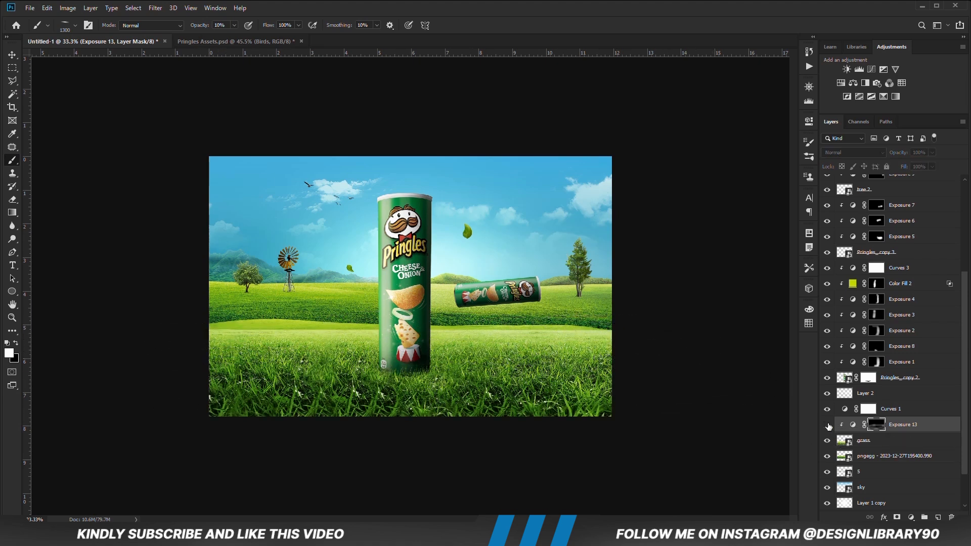
{"action": "left_click", "coordinate": [12, 54]}
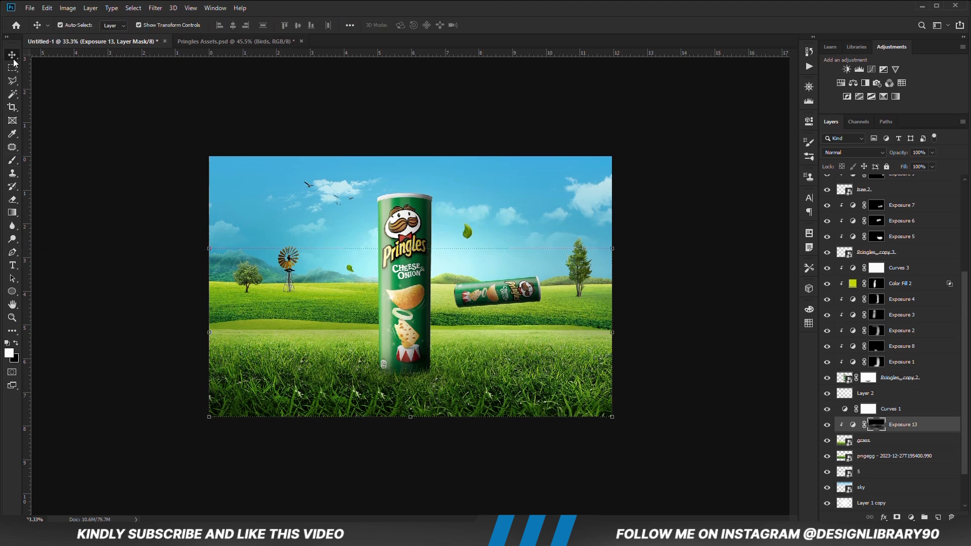
Step: Add a darkening Exposure adjustment clipped to the distant field layer below the grass and invert its mask to black
{"action": "left_click", "coordinate": [604, 342]}
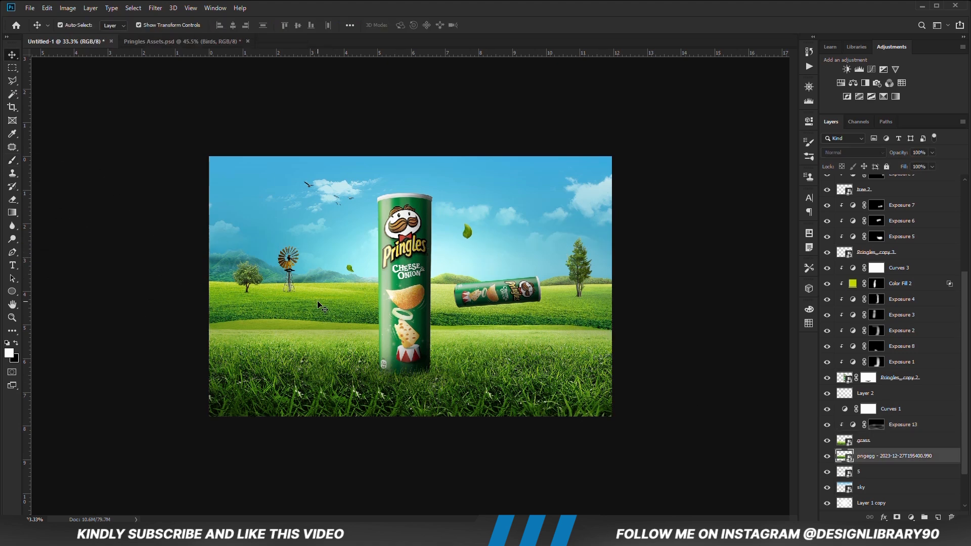
{"action": "left_click", "coordinate": [827, 456]}
{"action": "left_click", "coordinate": [827, 457]}
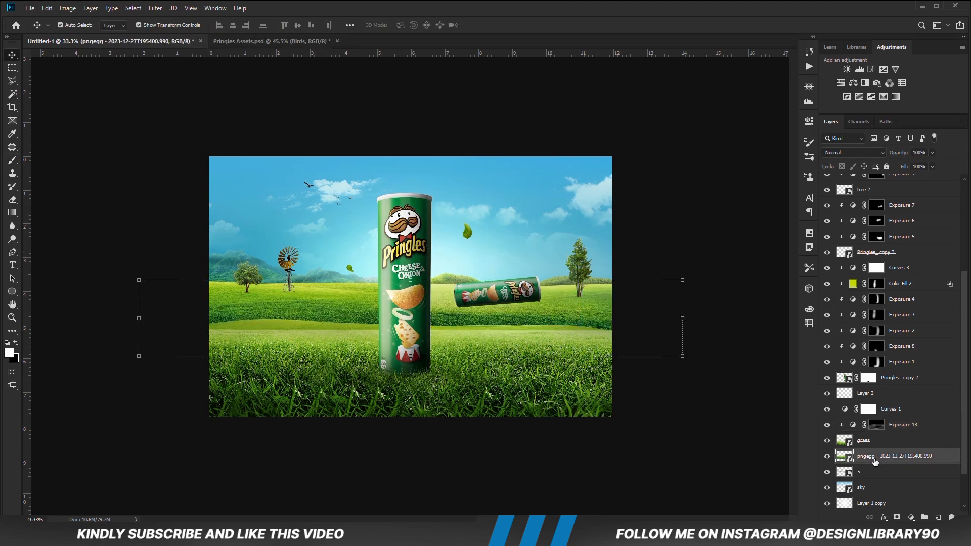
{"action": "left_click", "coordinate": [912, 516]}
{"action": "left_click", "coordinate": [913, 394]}
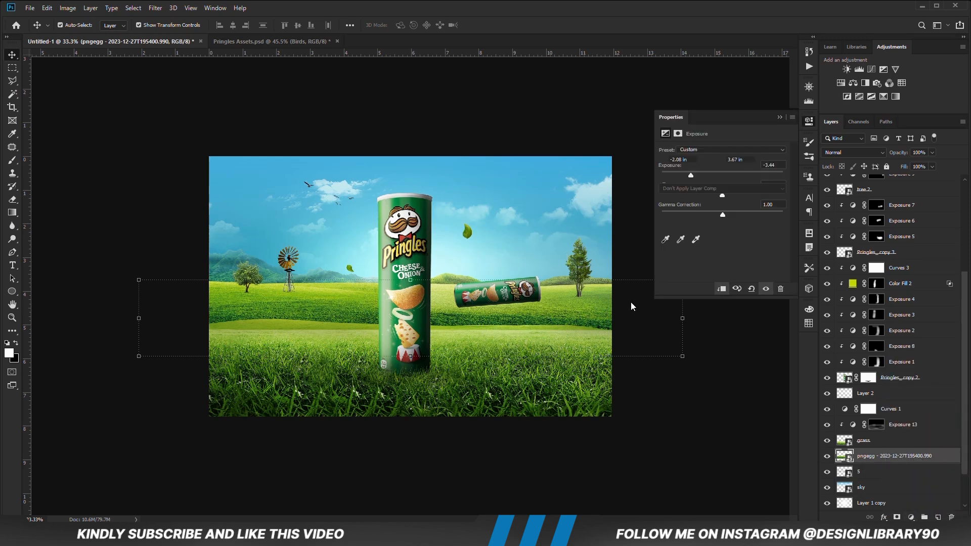
{"action": "left_click", "coordinate": [722, 290]}
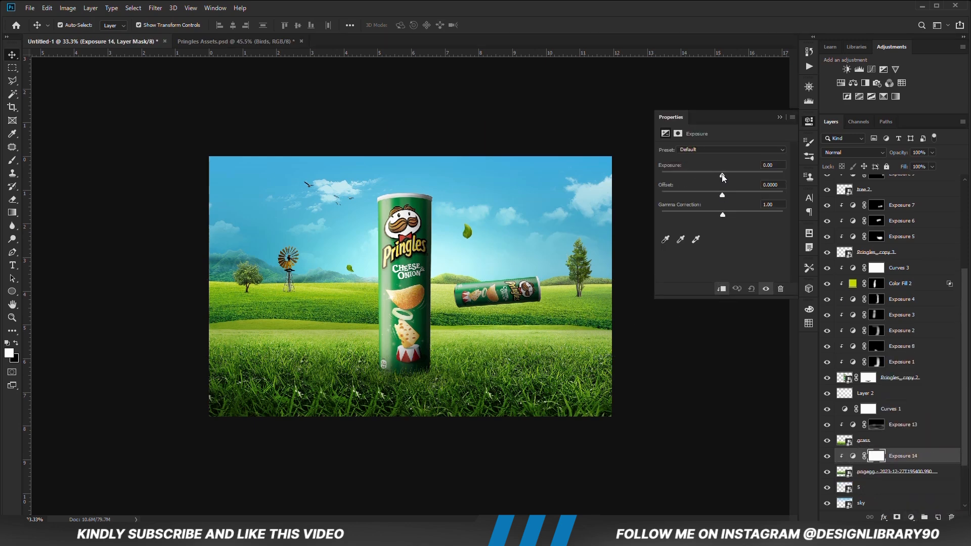
{"action": "left_click_drag", "start_coordinate": [722, 175], "coordinate": [690, 175]}
{"action": "left_click", "coordinate": [779, 117]}
{"action": "key", "text": "ctrl+i"}
Step: Paint shading across the distant field on the mask with a flattened 900 px brush at 10% opacity
{"action": "key", "text": "b"}
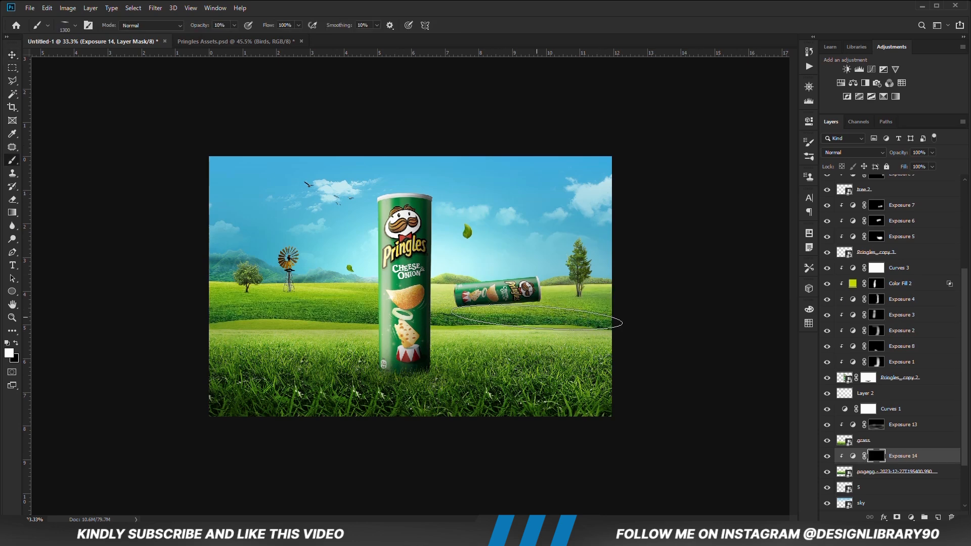
{"action": "key", "text": "bracketleft"}
{"action": "key", "text": "bracketleft"}
{"action": "key", "text": "bracketleft"}
{"action": "key", "text": "bracketleft"}
{"action": "right_click", "coordinate": [520, 304]}
{"action": "left_click", "coordinate": [559, 334]}
{"action": "left_click", "coordinate": [588, 4]}
{"action": "mouse_move", "coordinate": [566, 302]}
{"action": "left_mouse_down"}
{"action": "mouse_move", "coordinate": [510, 307]}
{"action": "mouse_move", "coordinate": [647, 328]}
{"action": "left_mouse_up"}
{"action": "mouse_move", "coordinate": [615, 290]}
{"action": "left_mouse_down"}
{"action": "mouse_move", "coordinate": [445, 282]}
{"action": "mouse_move", "coordinate": [230, 292]}
{"action": "left_mouse_up"}
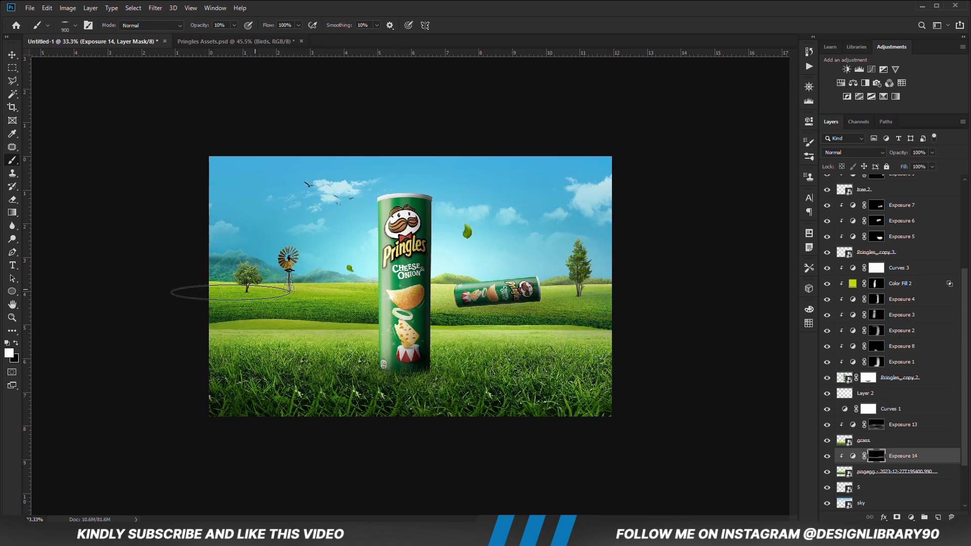
Step: Erase part of the distant field's shading below the tilted can with black and reduce the adjustment's opacity to 67%
{"action": "left_click", "coordinate": [828, 456]}
{"action": "left_click", "coordinate": [827, 457]}
{"action": "key", "text": "x"}
{"action": "left_click_drag", "start_coordinate": [488, 327], "coordinate": [550, 316]}
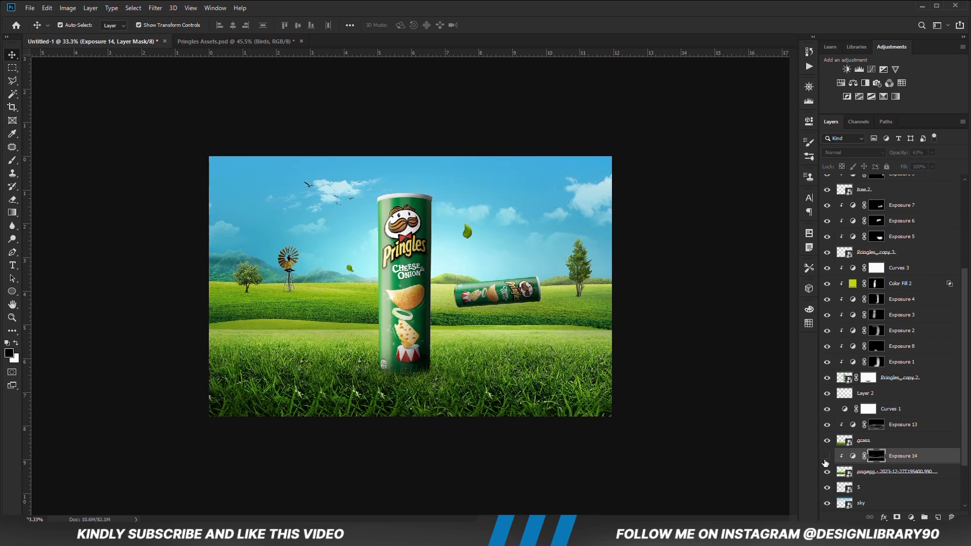
{"action": "left_click", "coordinate": [679, 388]}
Step: Add an empty layer directly beneath the tilted Pringles can and shape a thin, slightly angled 600 px brush tip
{"action": "left_click", "coordinate": [522, 299]}
{"action": "left_click", "coordinate": [891, 255]}
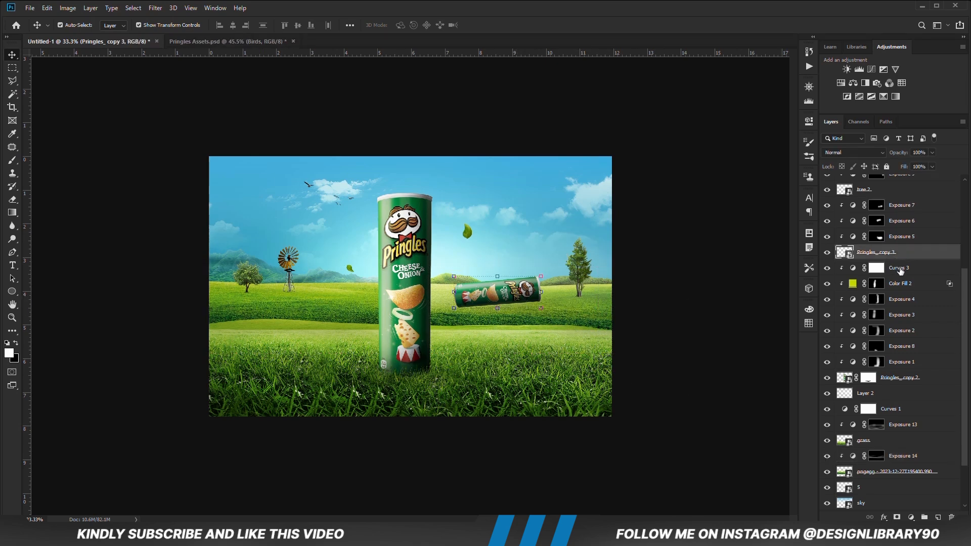
{"action": "left_click", "coordinate": [900, 269]}
{"action": "key", "text": "ctrl+shift+alt+n"}
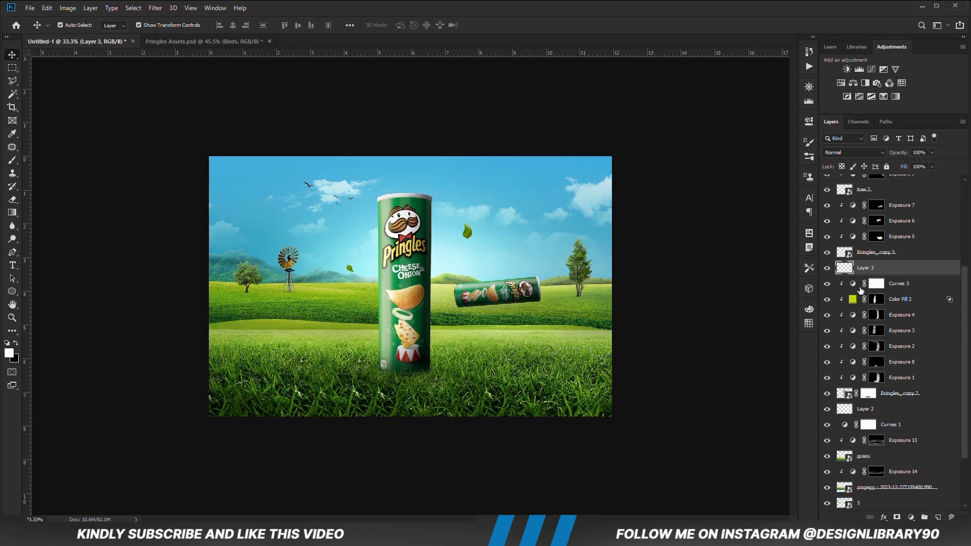
{"action": "key", "text": "b"}
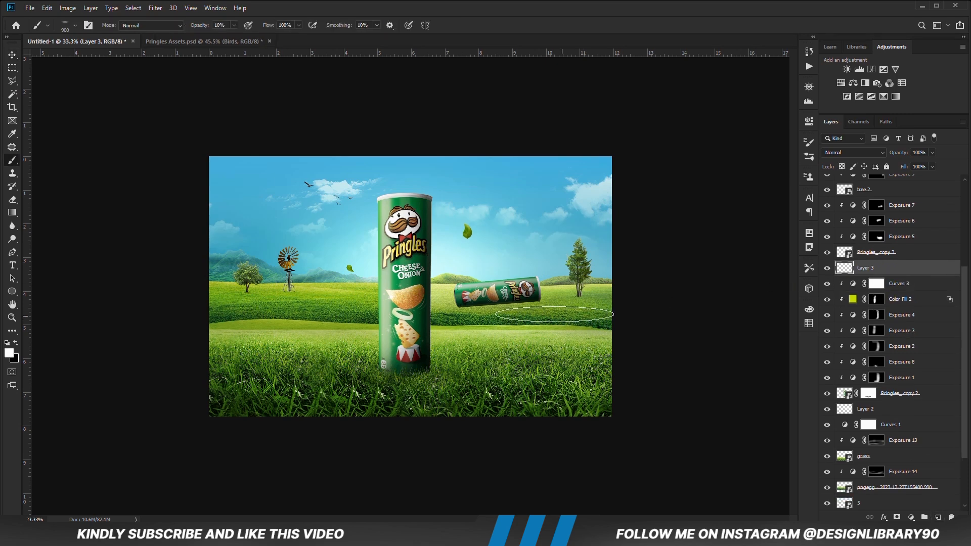
{"action": "right_click", "coordinate": [518, 304]}
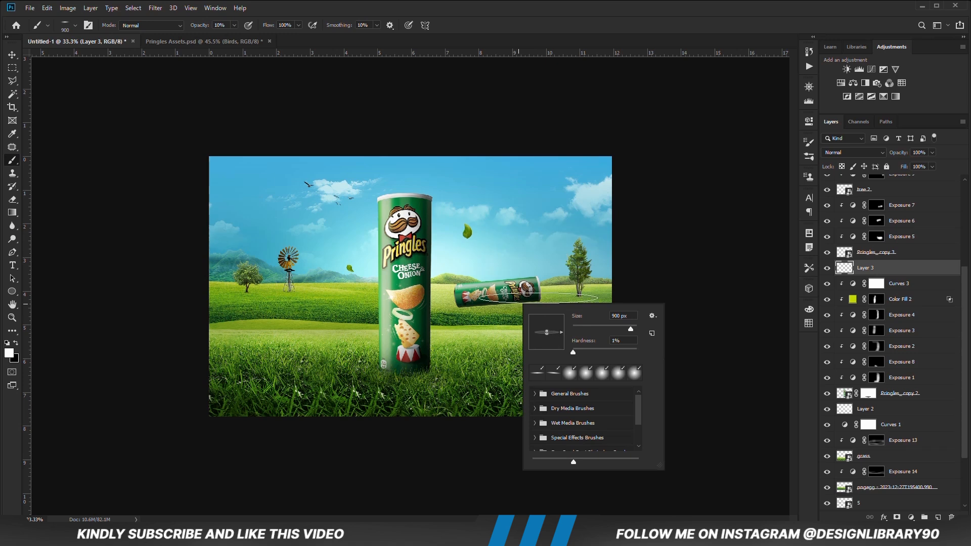
{"action": "left_click", "coordinate": [550, 27]}
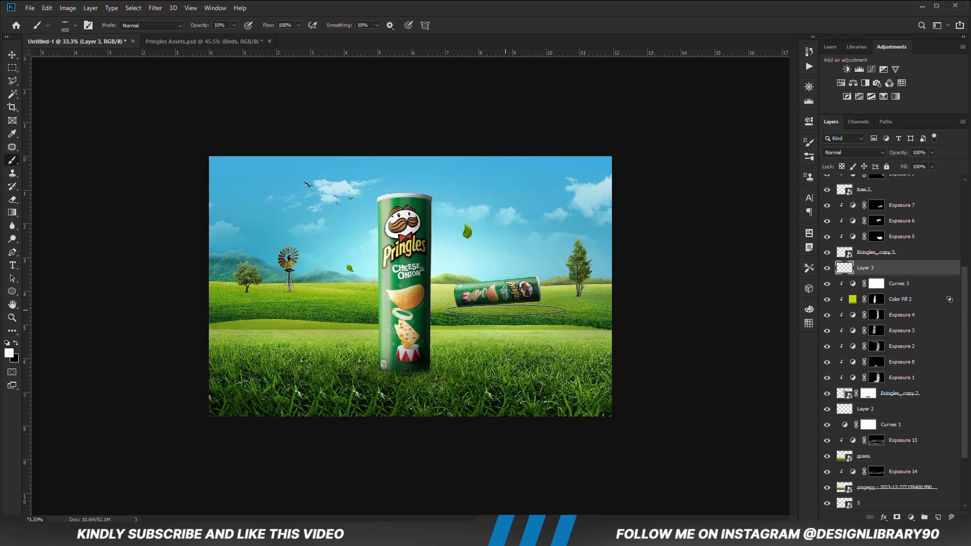
{"action": "key", "text": "bracketleft"}
{"action": "key", "text": "bracketleft"}
{"action": "key", "text": "bracketleft"}
{"action": "right_click", "coordinate": [509, 304]}
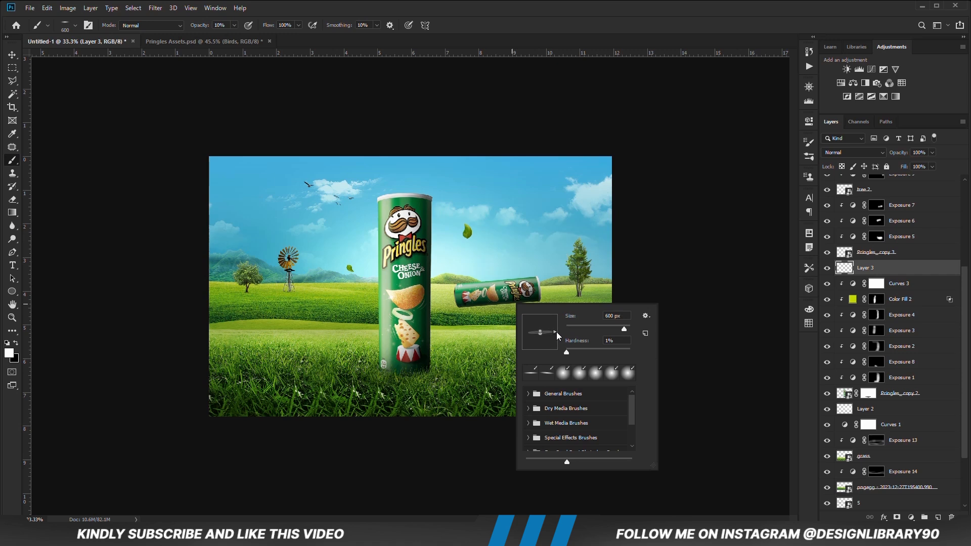
{"action": "left_click", "coordinate": [551, 29]}
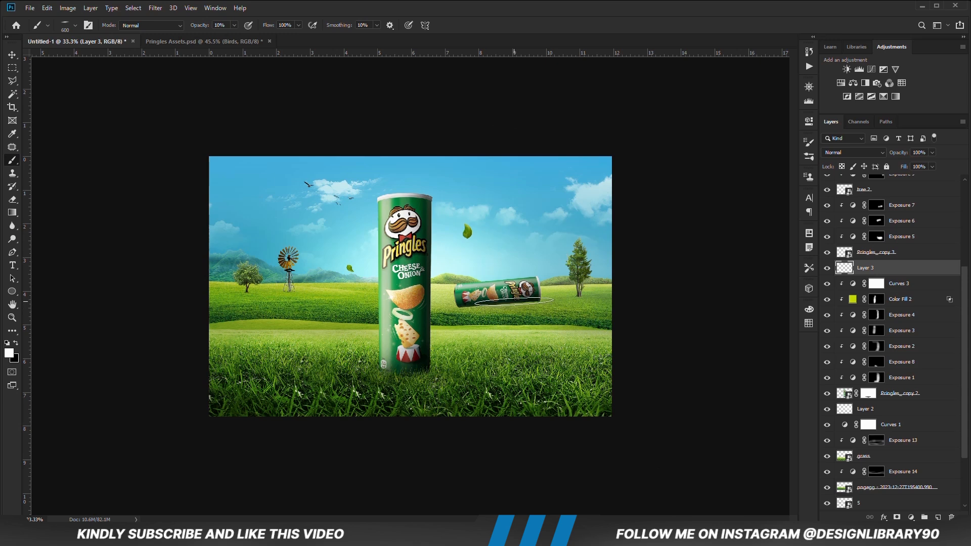
Step: Paint a black shadow beneath the tilted can on the new layer with the brush at 100% opacity
{"action": "left_click", "coordinate": [16, 344]}
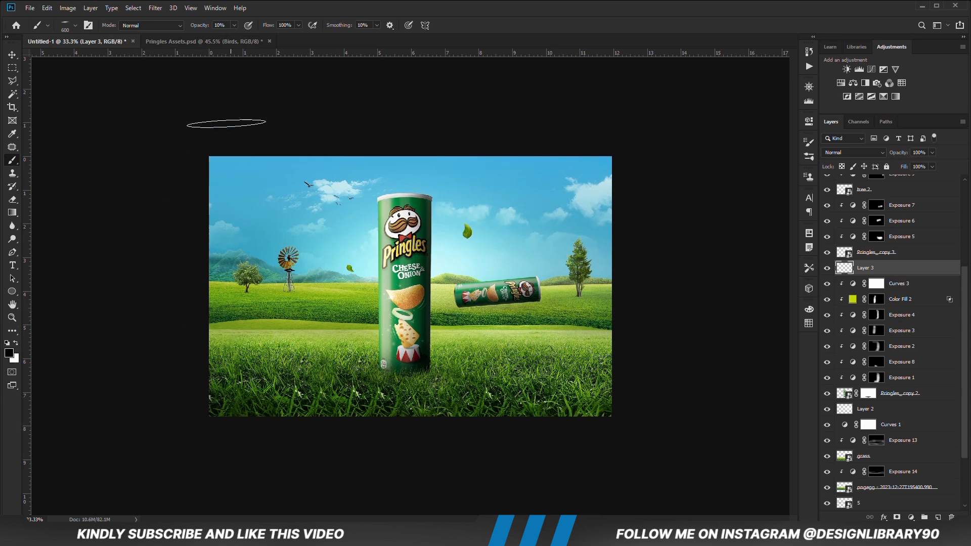
{"action": "left_click", "coordinate": [234, 25]}
{"action": "left_click_drag", "start_coordinate": [235, 36], "coordinate": [276, 36]}
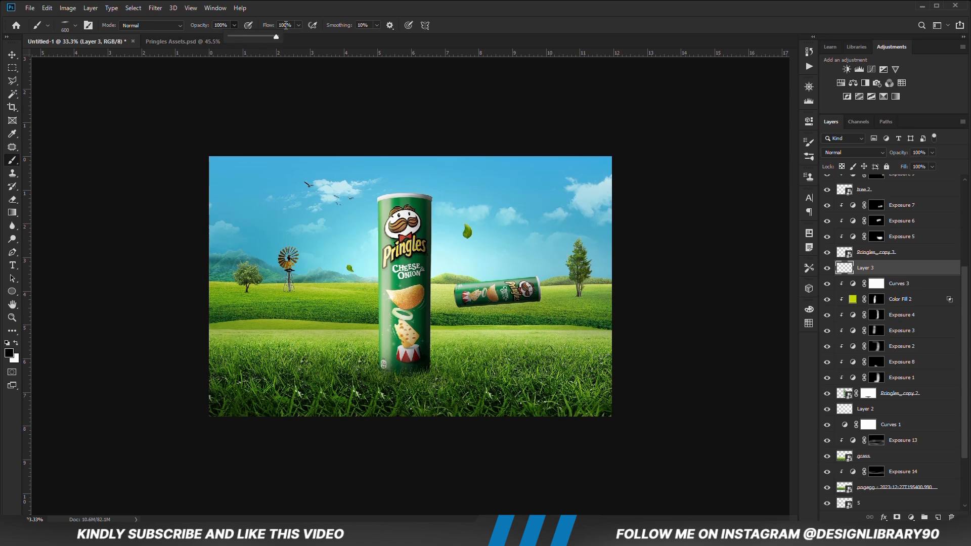
{"action": "left_click", "coordinate": [516, 303]}
{"action": "left_click", "coordinate": [515, 303]}
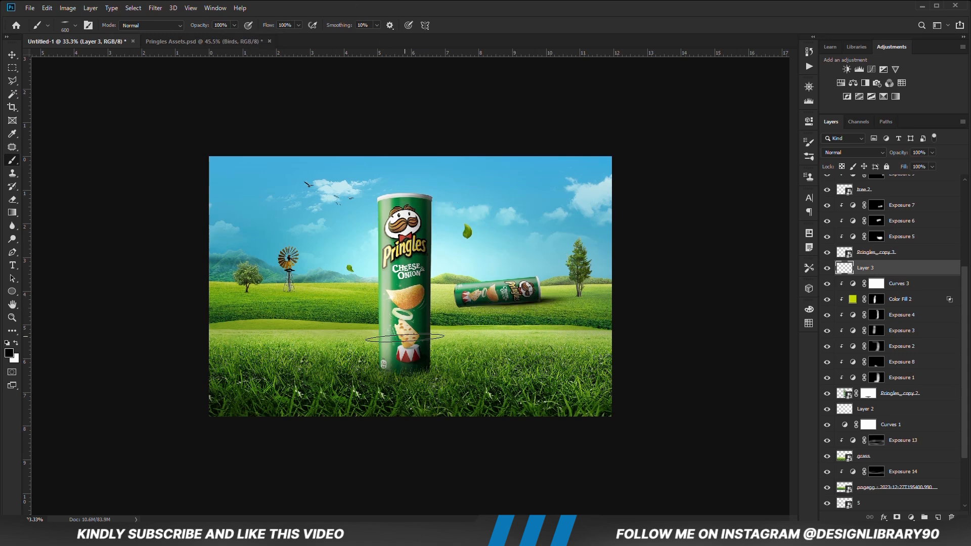
{"action": "left_click", "coordinate": [485, 307]}
Step: Add a mask to the can's shadow layer and soften the shadow with a black brush at 65% opacity
{"action": "left_click", "coordinate": [897, 517]}
{"action": "left_click_drag", "start_coordinate": [234, 25], "coordinate": [218, 35]}
{"action": "left_click", "coordinate": [340, 20]}
{"action": "left_click", "coordinate": [494, 308]}
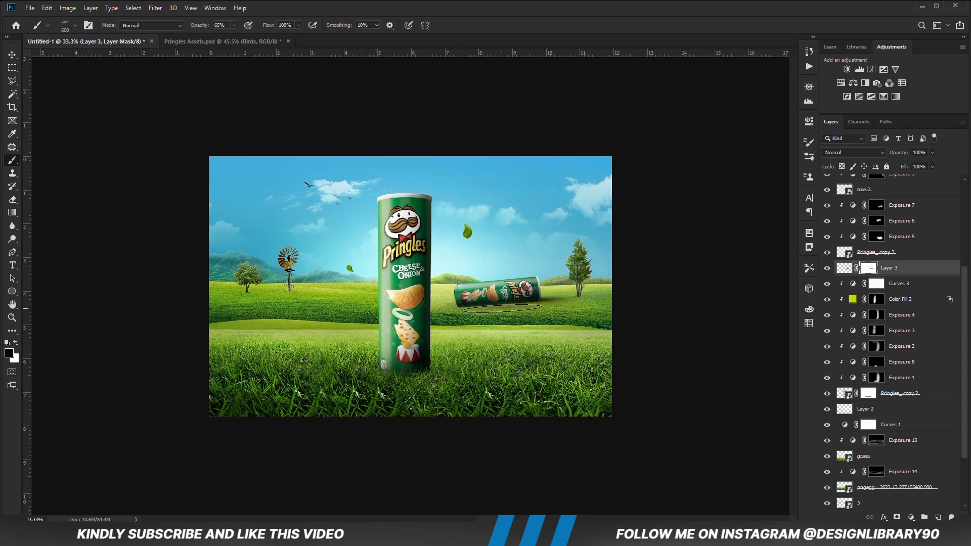
Step: Add an empty layer with a white mask directly above the tilted can's shadow layer
{"action": "right_click", "coordinate": [511, 347]}
{"action": "left_click", "coordinate": [567, 15]}
{"action": "left_click", "coordinate": [938, 516]}
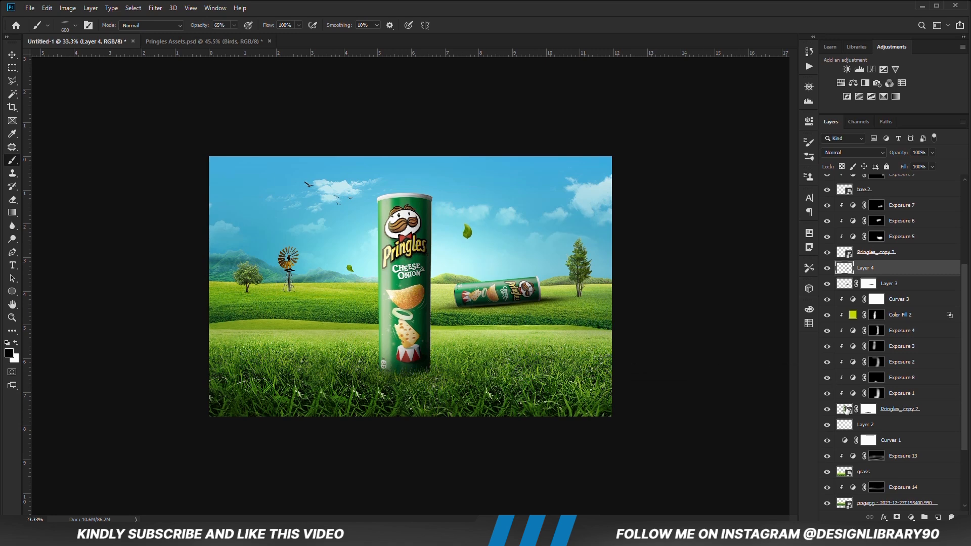
{"action": "left_click", "coordinate": [896, 516]}
Step: Try a stroke on the new layer's mask with a thin 1000 px brush, and undo it
{"action": "key", "text": "bracketright"}
{"action": "key", "text": "bracketright"}
{"action": "key", "text": "bracketright"}
{"action": "key", "text": "bracketright"}
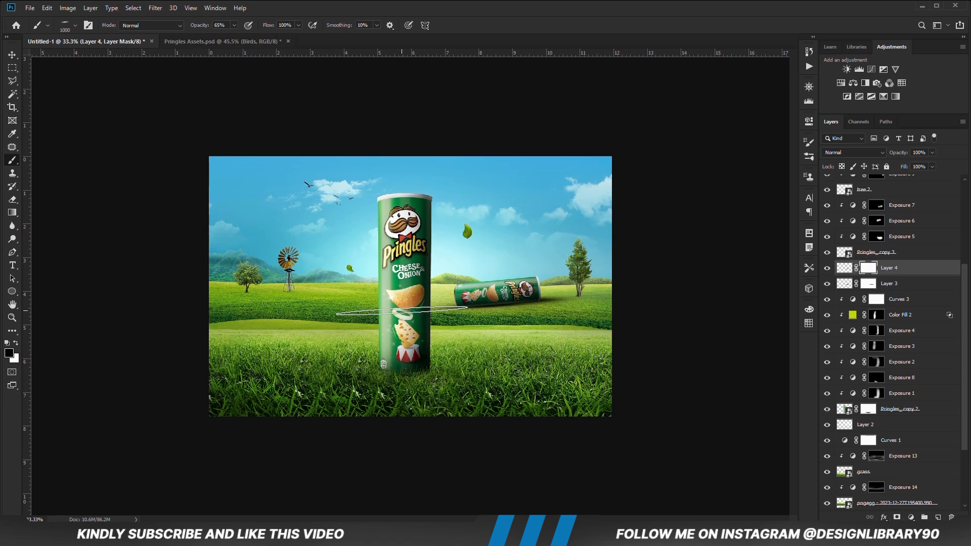
{"action": "right_click", "coordinate": [399, 313]}
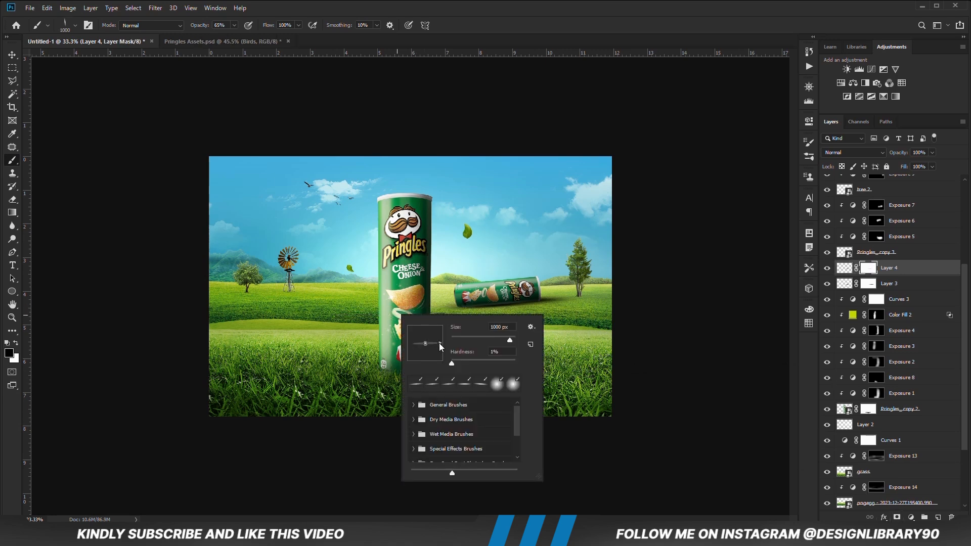
{"action": "left_click", "coordinate": [553, 26]}
{"action": "mouse_move", "coordinate": [397, 311]}
{"action": "left_mouse_down"}
{"action": "mouse_move", "coordinate": [365, 315]}
{"action": "mouse_move", "coordinate": [410, 318]}
{"action": "left_mouse_up"}
{"action": "key", "text": "ctrl+z"}
Step: Make the brush tip round at 200 px and paint black on the empty layer's mask between the two cans
{"action": "key", "text": "bracketleft"}
{"action": "key", "text": "bracketleft"}
{"action": "key", "text": "bracketleft"}
{"action": "key", "text": "bracketleft"}
{"action": "key", "text": "bracketleft"}
{"action": "key", "text": "bracketleft"}
{"action": "right_click", "coordinate": [408, 309]}
{"action": "left_click_drag", "start_coordinate": [437, 340], "coordinate": [437, 352]}
{"action": "left_click", "coordinate": [388, 296]}
{"action": "key", "text": "bracketleft"}
{"action": "key", "text": "bracketleft"}
{"action": "key", "text": "bracketleft"}
{"action": "left_click_drag", "start_coordinate": [429, 312], "coordinate": [443, 309]}
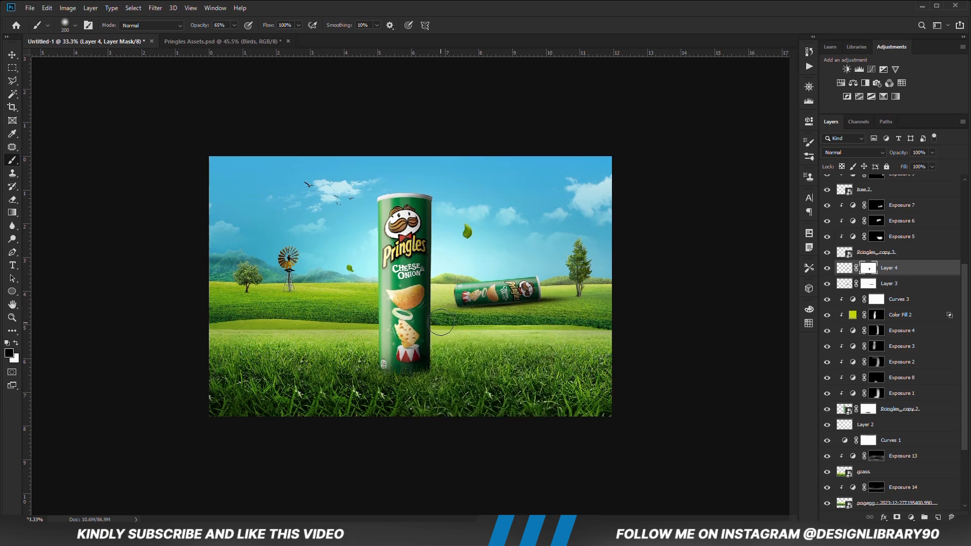
Step: Reduce the opacity of the tilted can's shadow layer to 77%
{"action": "key", "text": "ctrl+minus"}
{"action": "left_click", "coordinate": [892, 284]}
{"action": "left_click", "coordinate": [932, 153]}
{"action": "left_click_drag", "start_coordinate": [932, 163], "coordinate": [921, 163]}
{"action": "key", "text": "v"}
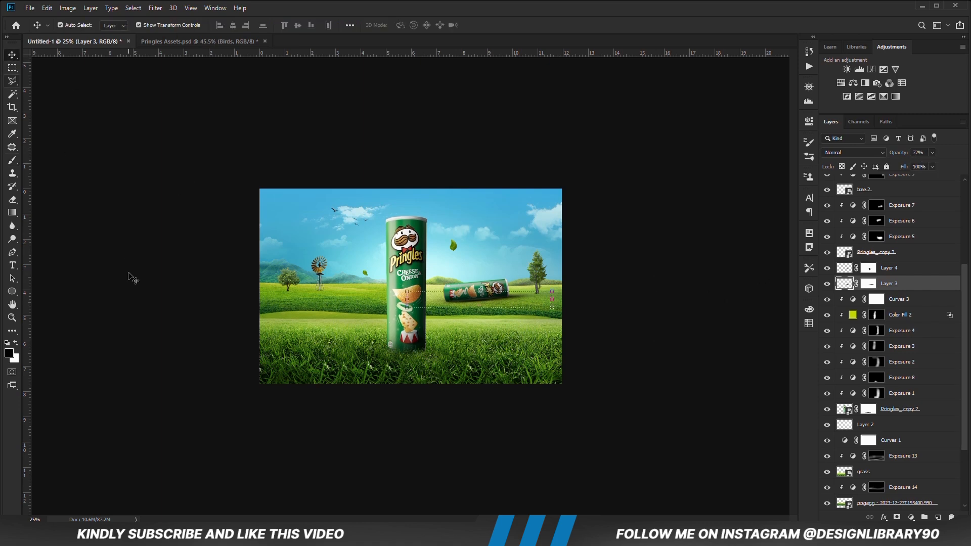
{"action": "left_click", "coordinate": [139, 286]}
Step: Add an empty layer directly above Curves 1 and set a flattened brush tip at 100% opacity
{"action": "left_click", "coordinate": [910, 456]}
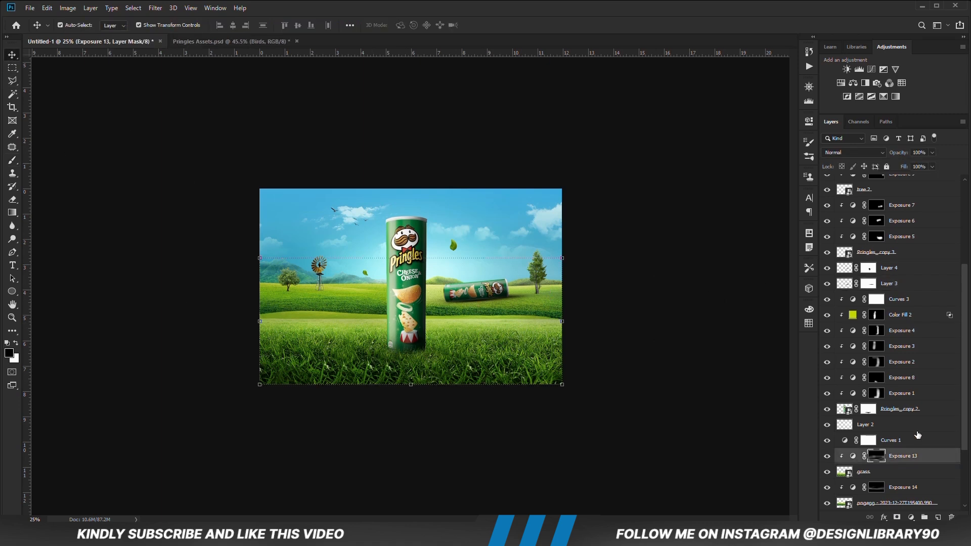
{"action": "left_click", "coordinate": [898, 440]}
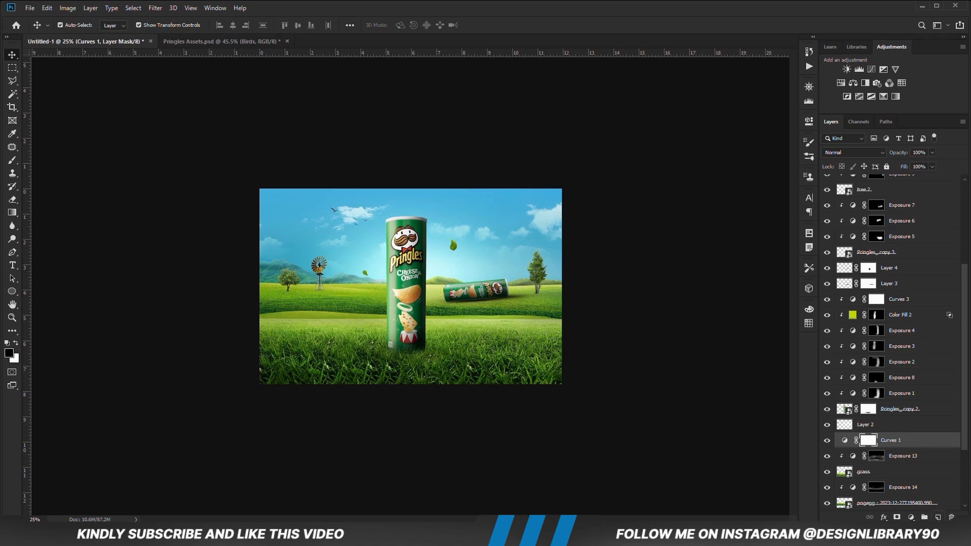
{"action": "key", "text": "ctrl+shift+alt+n"}
{"action": "left_click", "coordinate": [12, 160]}
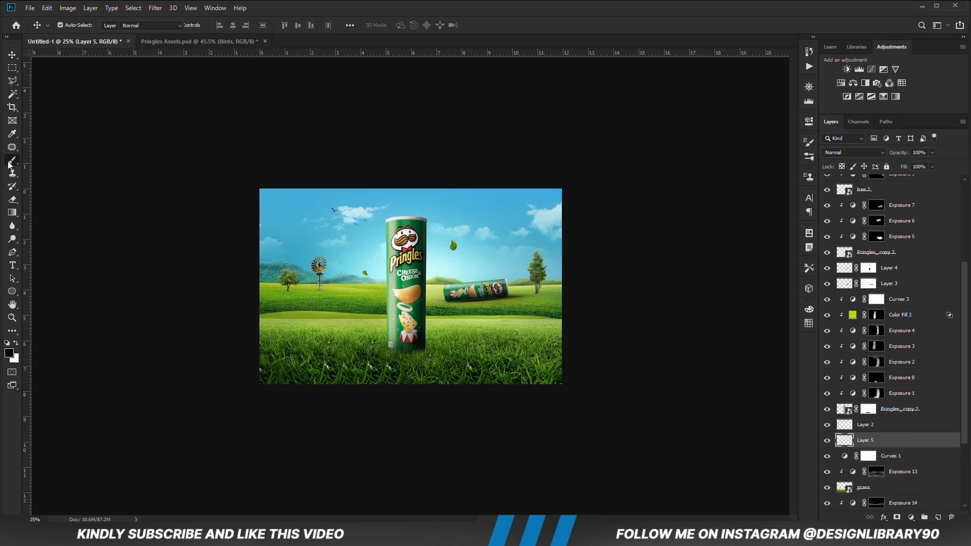
{"action": "right_click", "coordinate": [374, 322]}
{"action": "left_click_drag", "start_coordinate": [396, 352], "coordinate": [396, 350]}
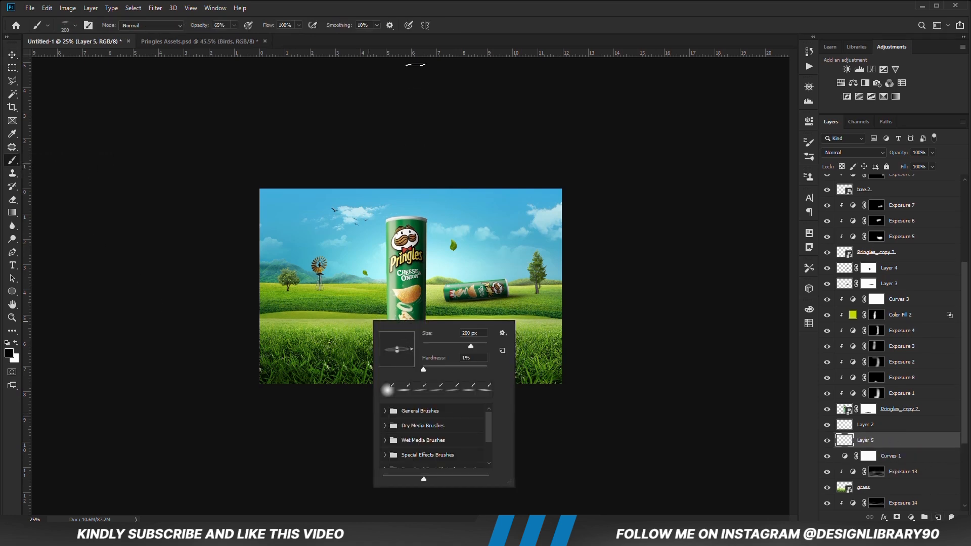
{"action": "left_click", "coordinate": [432, 12]}
{"action": "left_click", "coordinate": [233, 26]}
{"action": "left_click_drag", "start_coordinate": [234, 36], "coordinate": [252, 38]}
{"action": "left_click", "coordinate": [319, 6]}
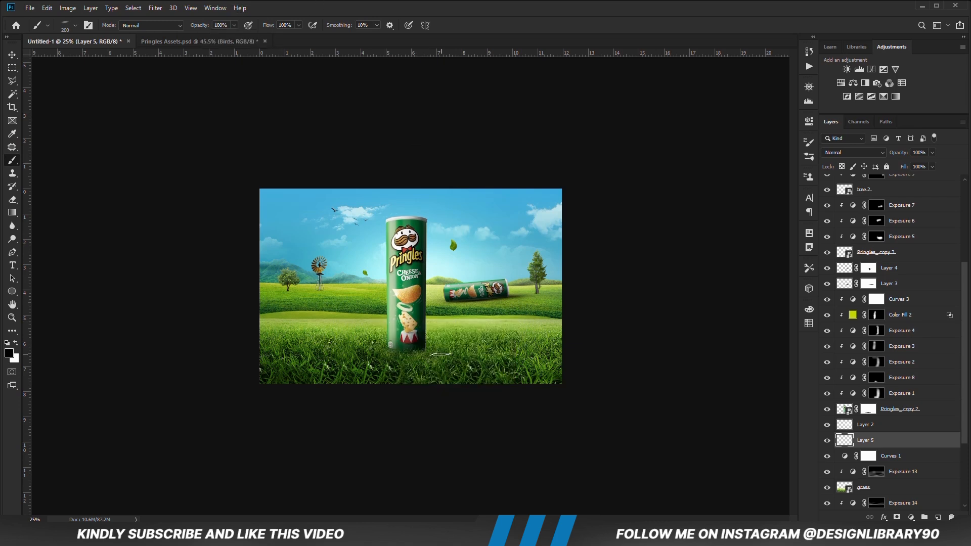
Step: Stamp a soft black shadow on the grass to the right of the standing can's base with a 1300 px brush
{"action": "key", "text": "bracketright"}
{"action": "key", "text": "bracketright"}
{"action": "key", "text": "bracketright"}
{"action": "key", "text": "bracketright"}
{"action": "key", "text": "bracketright"}
{"action": "key", "text": "bracketright"}
{"action": "key", "text": "bracketright"}
{"action": "key", "text": "bracketright"}
{"action": "key", "text": "bracketright"}
{"action": "key", "text": "bracketright"}
{"action": "key", "text": "bracketright"}
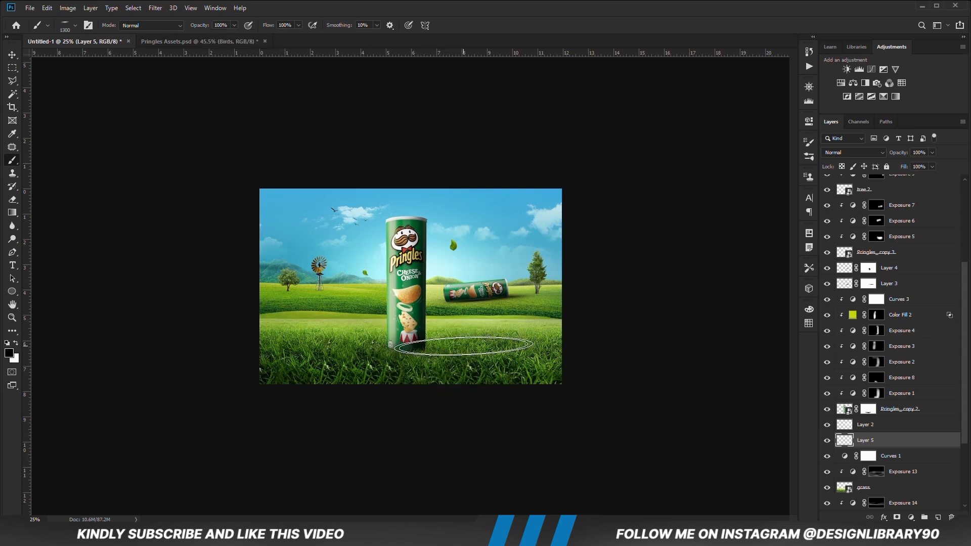
{"action": "left_click", "coordinate": [466, 345]}
Step: Stretch the standing can's ground shadow horizontally and reposition it so it starts at the can's base
{"action": "key", "text": "ctrl+t"}
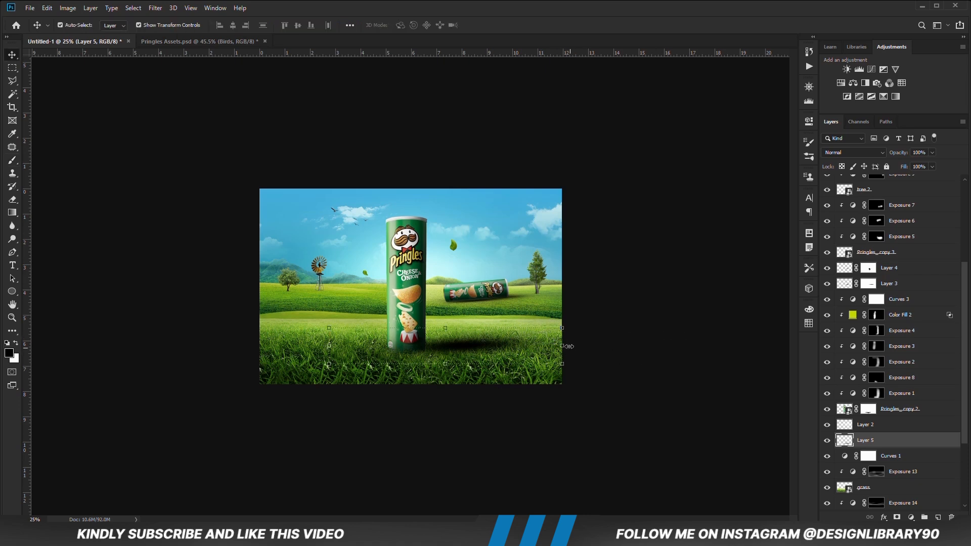
{"action": "left_click_drag", "start_coordinate": [565, 345], "coordinate": [598, 337]}
{"action": "key", "text": "Return"}
{"action": "left_click_drag", "start_coordinate": [480, 349], "coordinate": [463, 350]}
{"action": "left_click_drag", "start_coordinate": [580, 346], "coordinate": [626, 346]}
{"action": "left_click_drag", "start_coordinate": [502, 349], "coordinate": [485, 349]}
Step: Distort the standing can's shadow so its far end rises by about 0.7°
{"action": "right_click", "coordinate": [546, 341]}
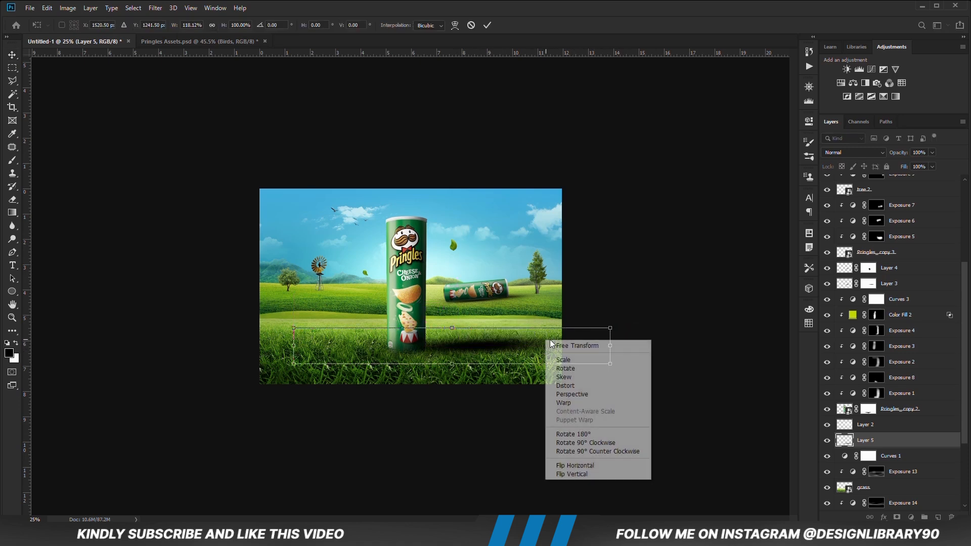
{"action": "left_click", "coordinate": [575, 386]}
{"action": "left_click_drag", "start_coordinate": [612, 354], "coordinate": [612, 350]}
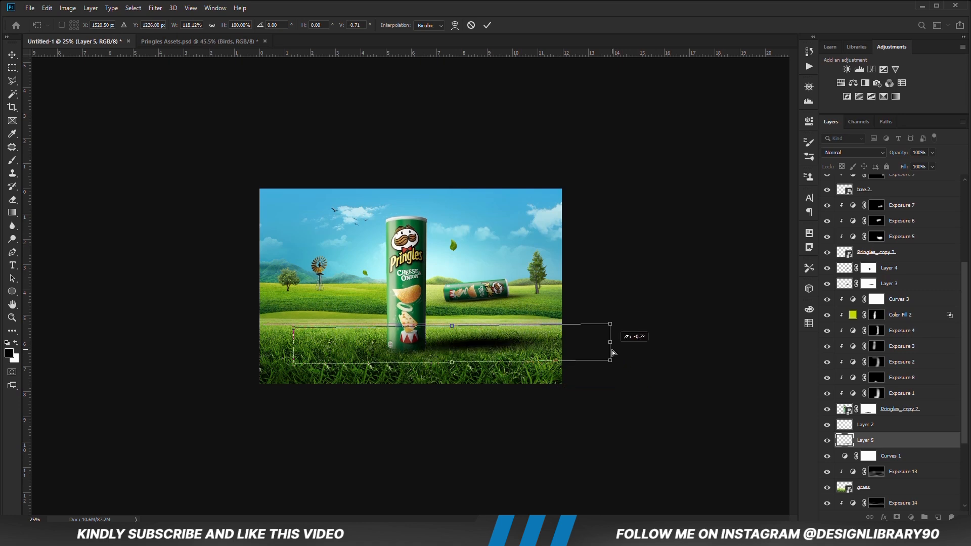
{"action": "key", "text": "Return"}
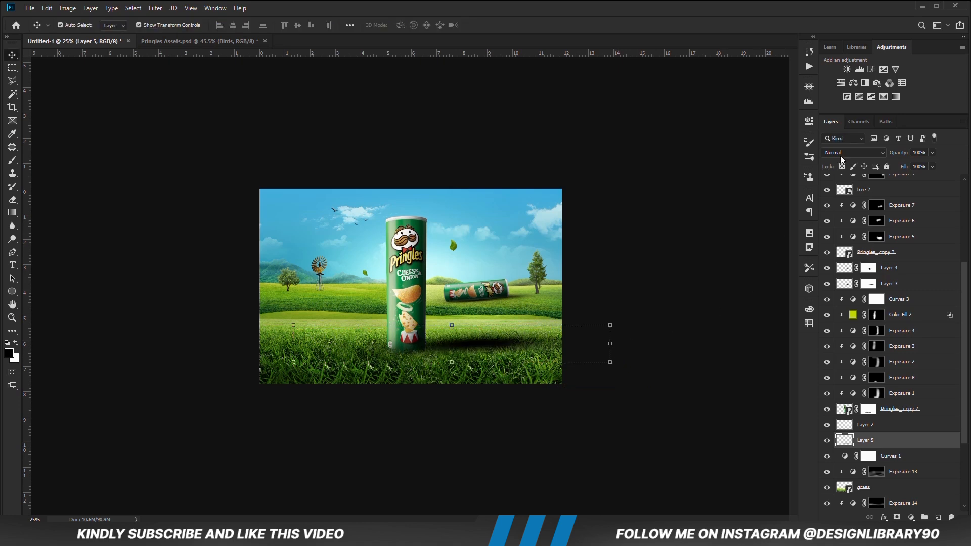
Step: Set the standing can's shadow to Soft Light, then duplicate it and set the copy to Normal at 61% opacity
{"action": "left_click", "coordinate": [842, 153]}
{"action": "left_click", "coordinate": [845, 283]}
{"action": "key", "text": "ctrl+j"}
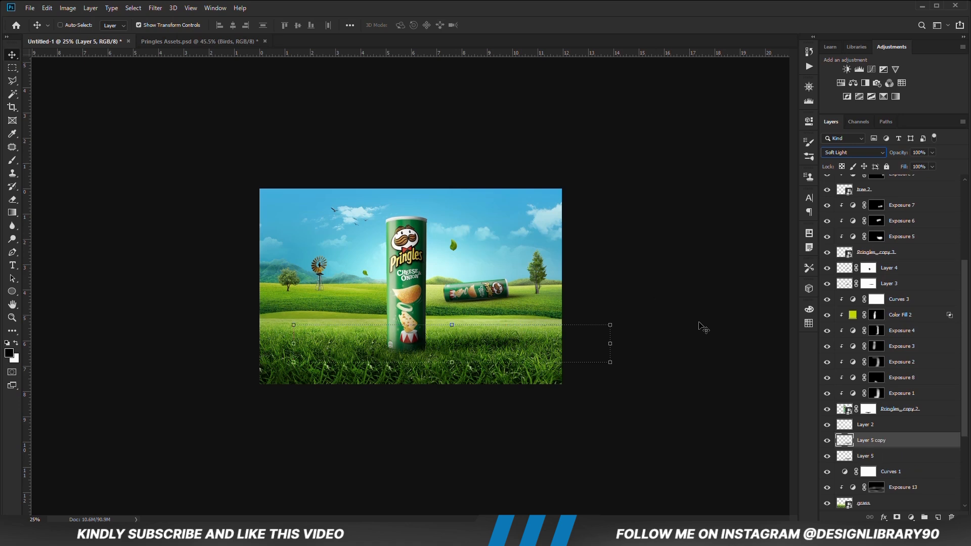
{"action": "left_click", "coordinate": [859, 152]}
{"action": "left_click", "coordinate": [873, 160]}
{"action": "left_click_drag", "start_coordinate": [923, 164], "coordinate": [915, 165]}
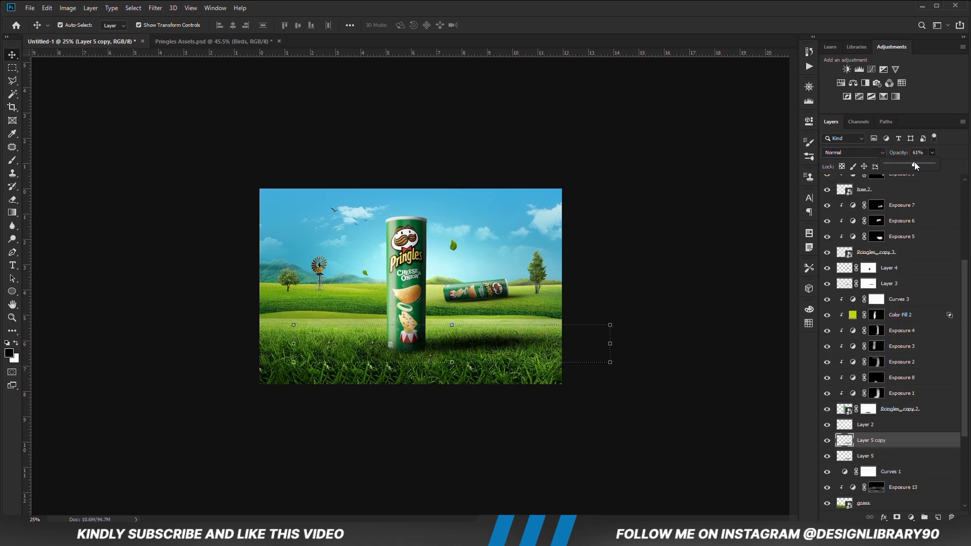
{"action": "left_click", "coordinate": [674, 278]}
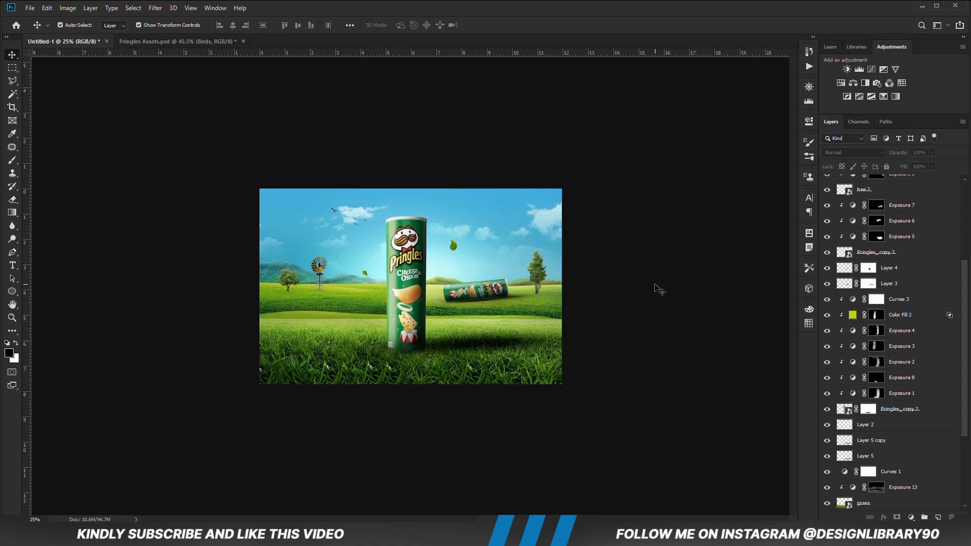
Step: Add a Curves adjustment clipped to the right-hand tree and raise the highlights while holding the shadows near the diagonal
{"action": "left_click", "coordinate": [537, 278]}
{"action": "left_click", "coordinate": [864, 215]}
{"action": "left_click", "coordinate": [827, 215]}
{"action": "left_click", "coordinate": [827, 214]}
{"action": "left_click", "coordinate": [910, 517]}
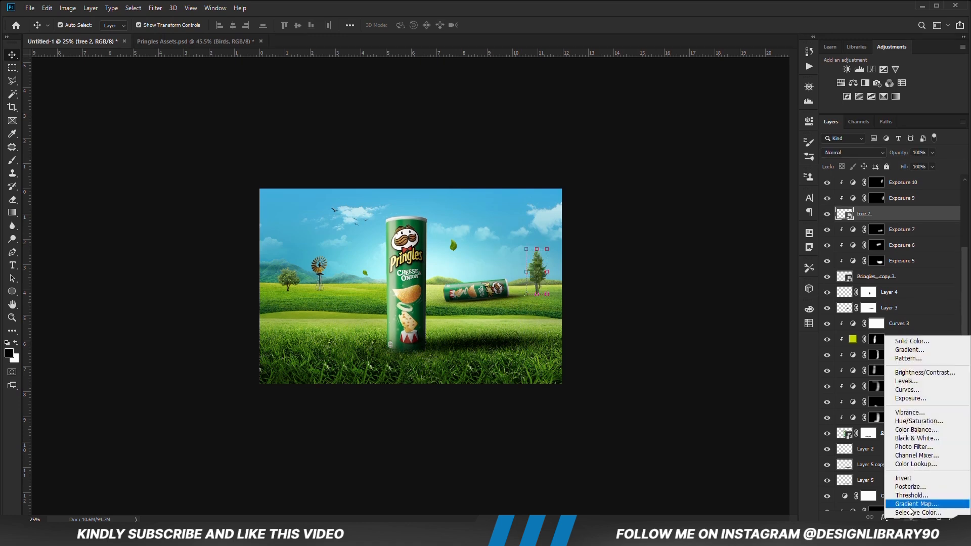
{"action": "left_click", "coordinate": [905, 389]}
{"action": "left_click", "coordinate": [721, 289]}
{"action": "left_click_drag", "start_coordinate": [752, 201], "coordinate": [752, 199]}
{"action": "left_click_drag", "start_coordinate": [709, 245], "coordinate": [710, 246]}
{"action": "left_click_drag", "start_coordinate": [743, 209], "coordinate": [749, 199]}
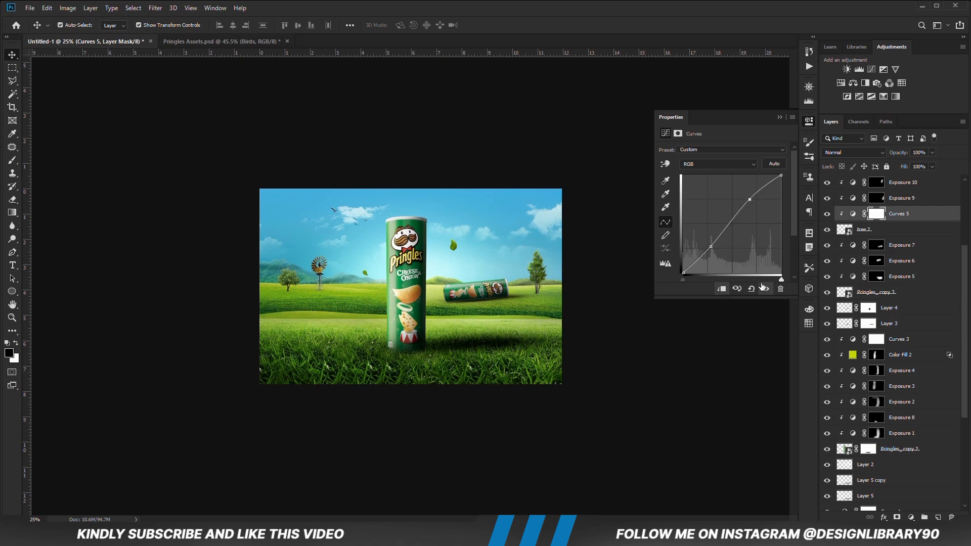
{"action": "left_click", "coordinate": [779, 117]}
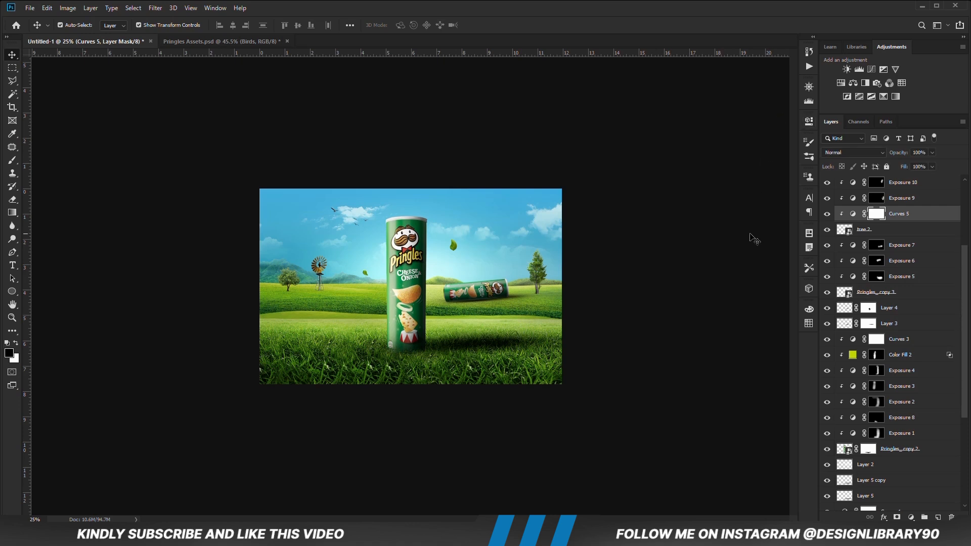
Step: Duplicate the right-hand tree and darken the lower original with a clipped Exposure adjustment at -4.33
{"action": "left_click", "coordinate": [866, 234]}
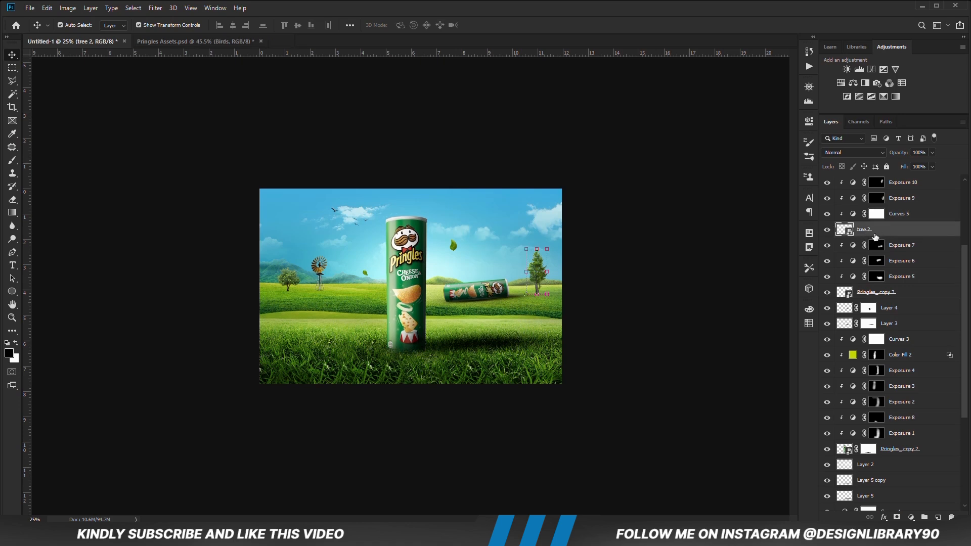
{"action": "key", "text": "ctrl+j"}
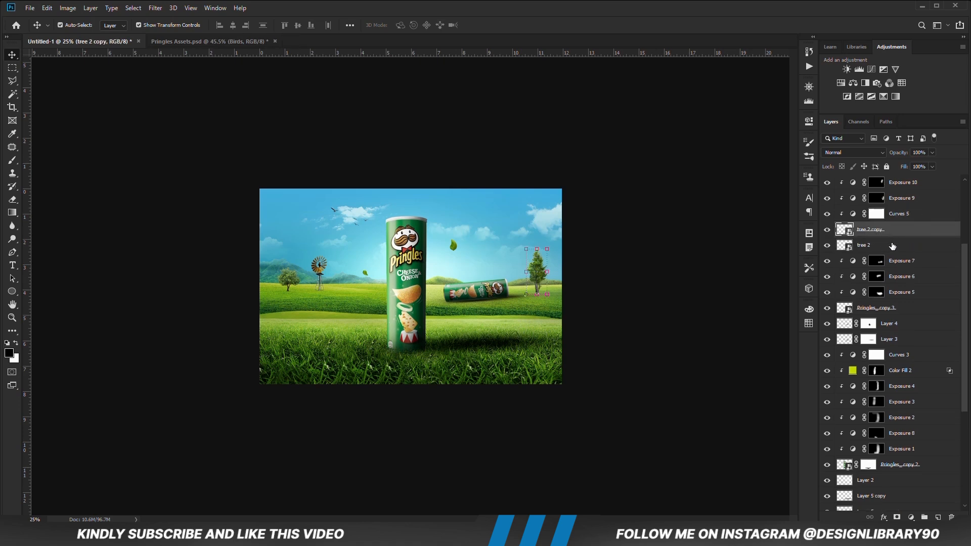
{"action": "left_click", "coordinate": [888, 247]}
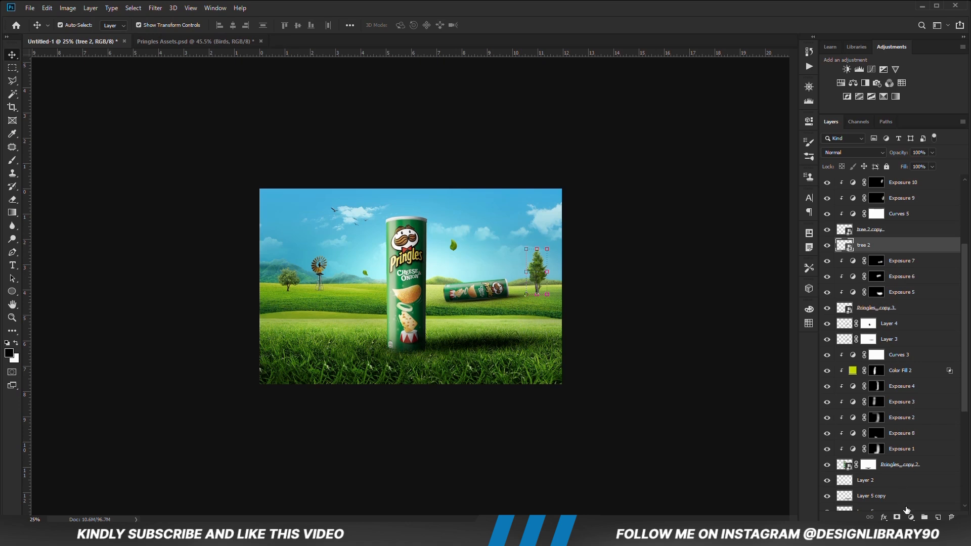
{"action": "left_click", "coordinate": [910, 516]}
{"action": "left_click", "coordinate": [918, 394]}
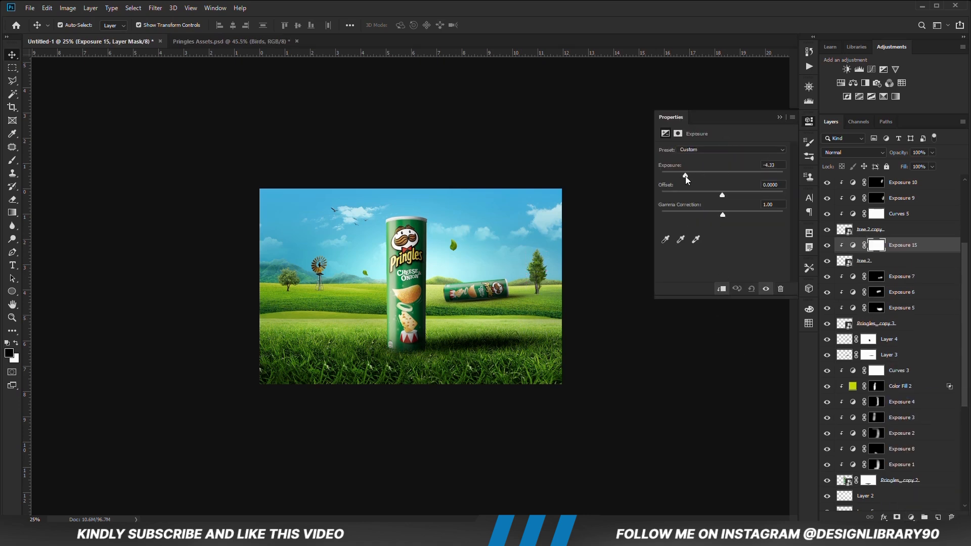
{"action": "left_click", "coordinate": [779, 117]}
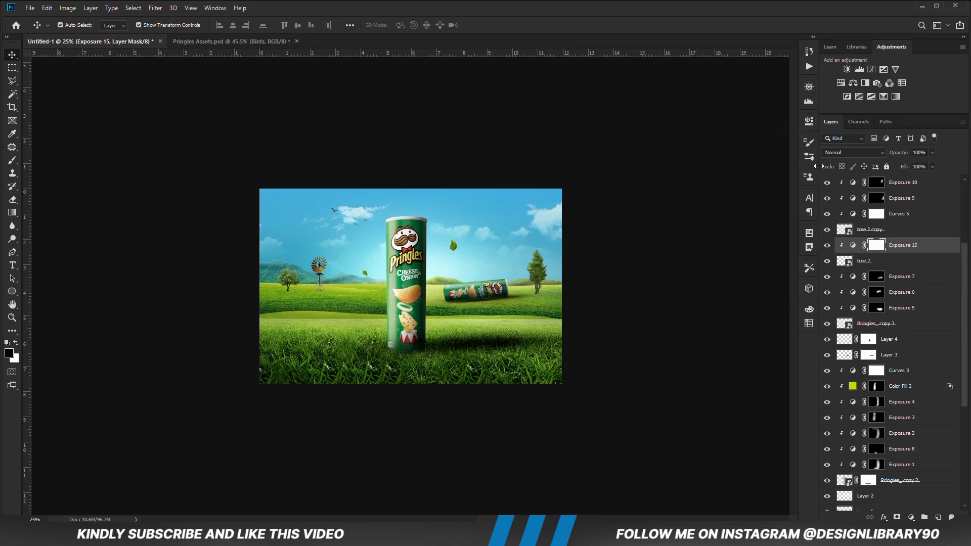
Step: Distort the darkened lower tree into a flat shadow lying on the ground to the right of the trunk
{"action": "left_click", "coordinate": [875, 260]}
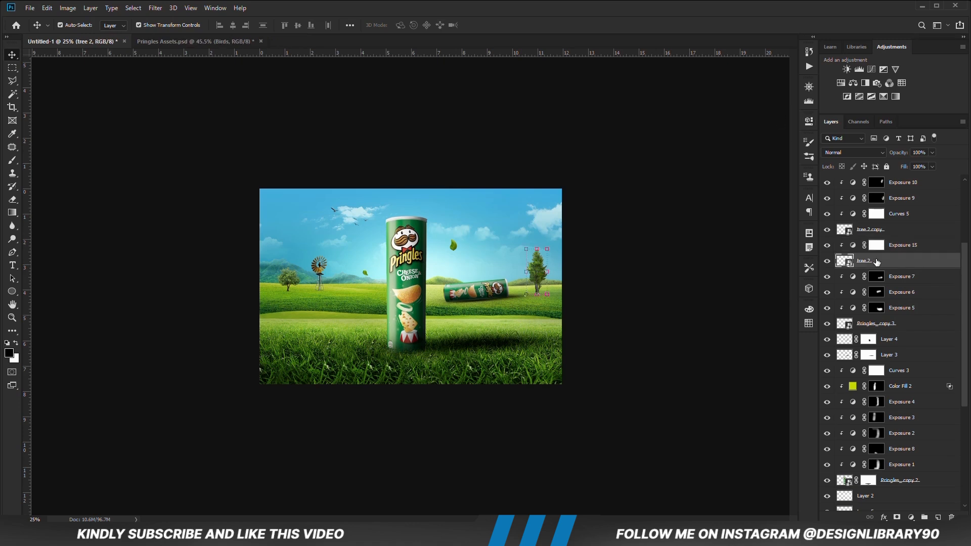
{"action": "left_click", "coordinate": [540, 248]}
{"action": "right_click", "coordinate": [538, 267]}
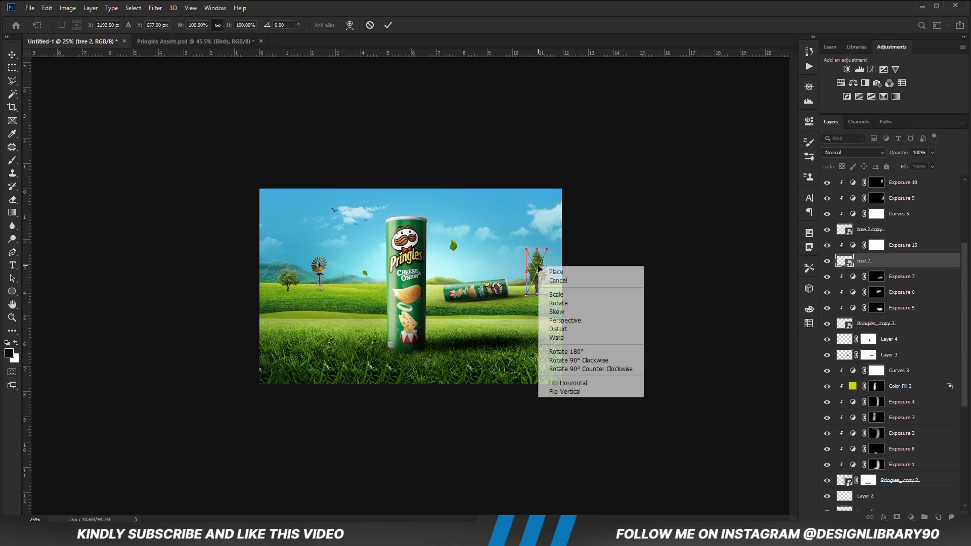
{"action": "left_click", "coordinate": [548, 329]}
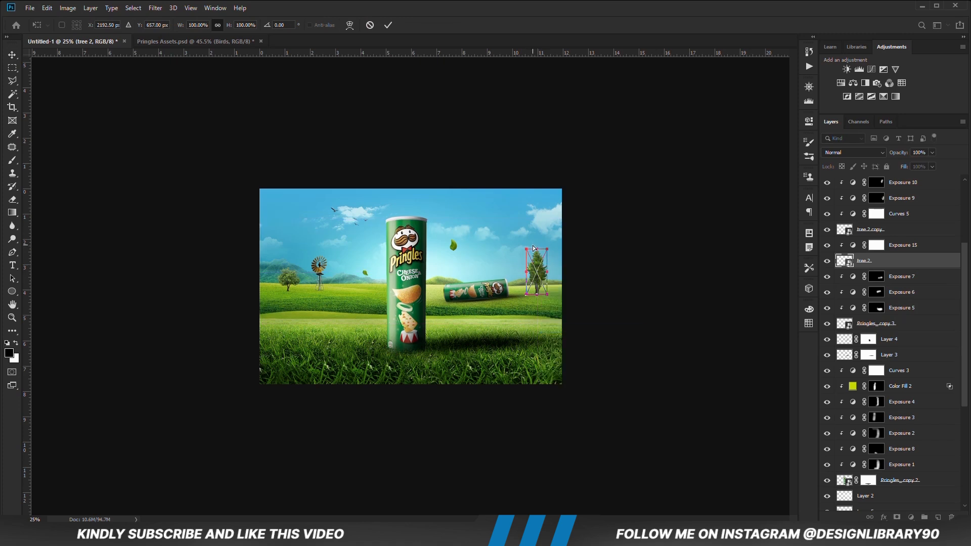
{"action": "left_click_drag", "start_coordinate": [539, 251], "coordinate": [566, 291]}
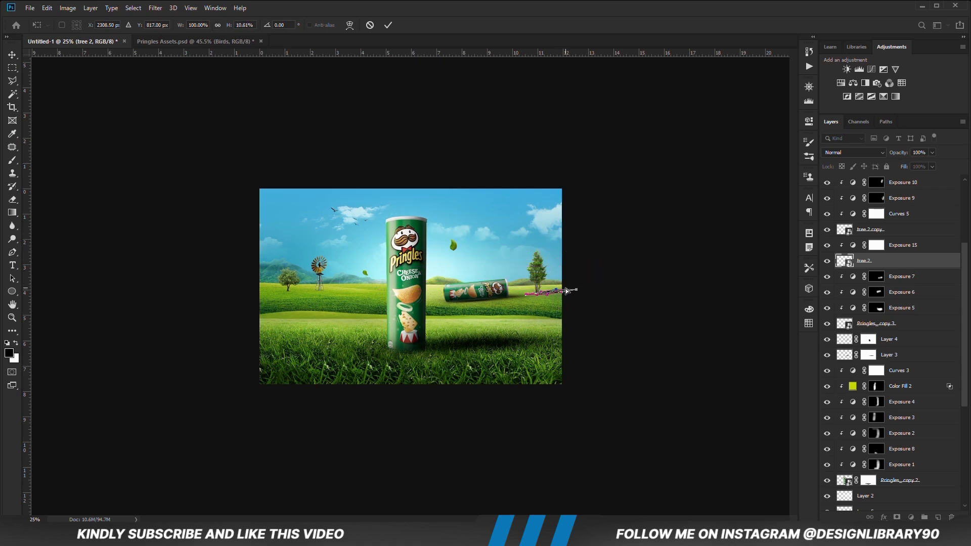
{"action": "key", "text": "Return"}
{"action": "left_click", "coordinate": [592, 310]}
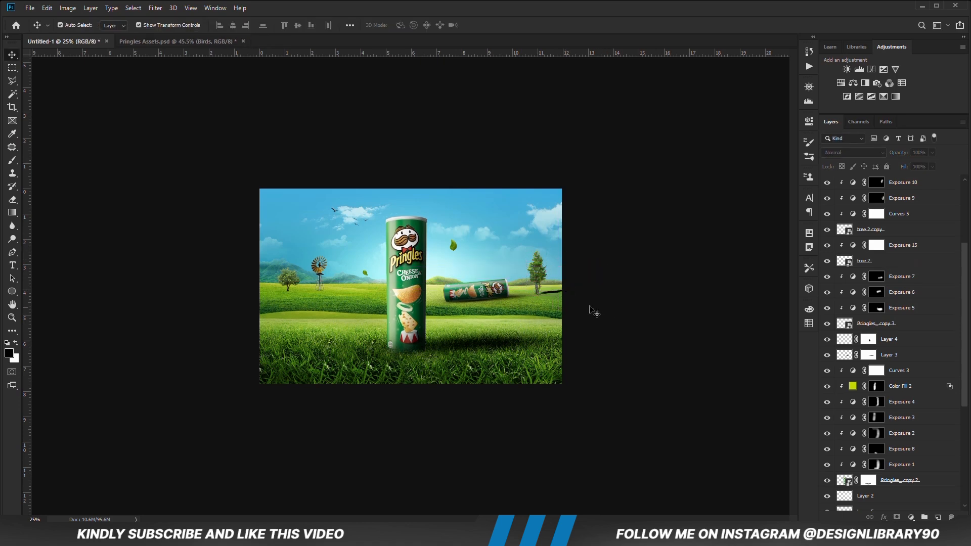
Step: Shift the tree's ground shadow slightly closer to the trunk
{"action": "left_click", "coordinate": [553, 291]}
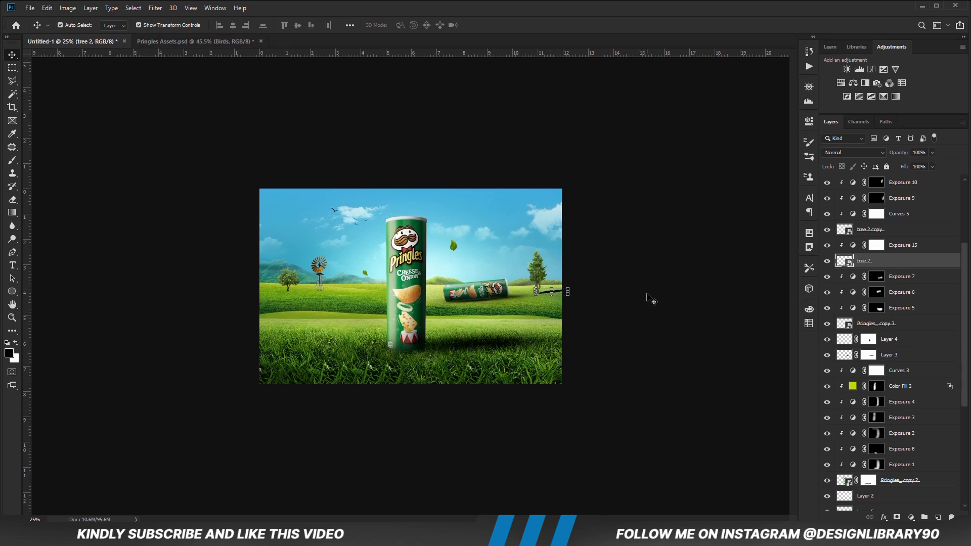
{"action": "left_click", "coordinate": [648, 299]}
{"action": "left_click", "coordinate": [555, 296]}
{"action": "left_click", "coordinate": [611, 296]}
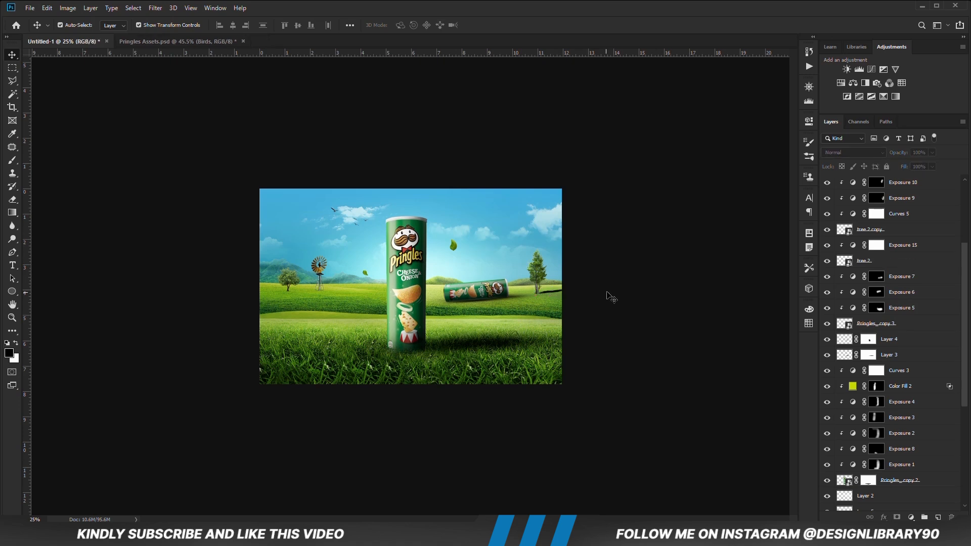
Step: Soften the right-hand tree's ground shadow with a Gaussian Blur and reduce its opacity to about 62%
{"action": "left_click", "coordinate": [555, 297]}
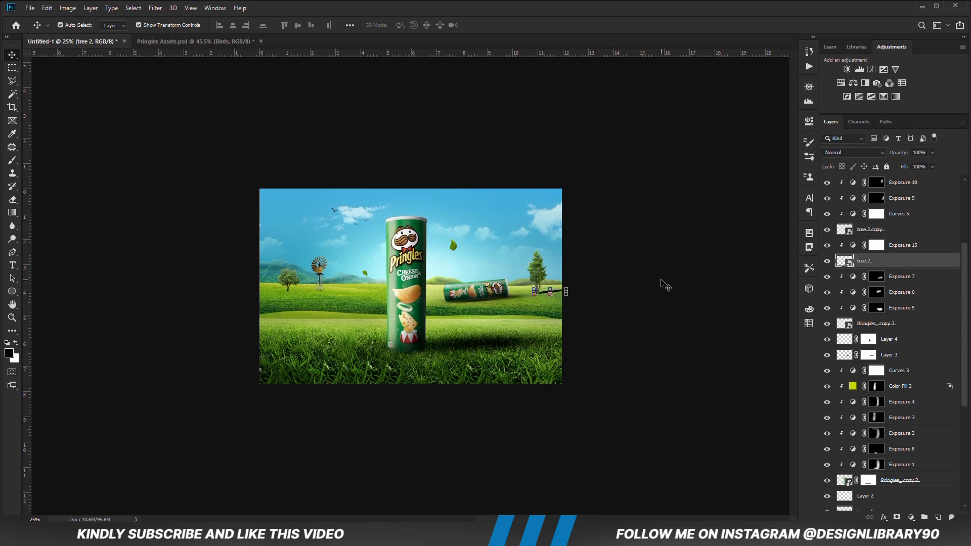
{"action": "left_click", "coordinate": [154, 7]}
{"action": "mouse_move", "coordinate": [167, 123]}
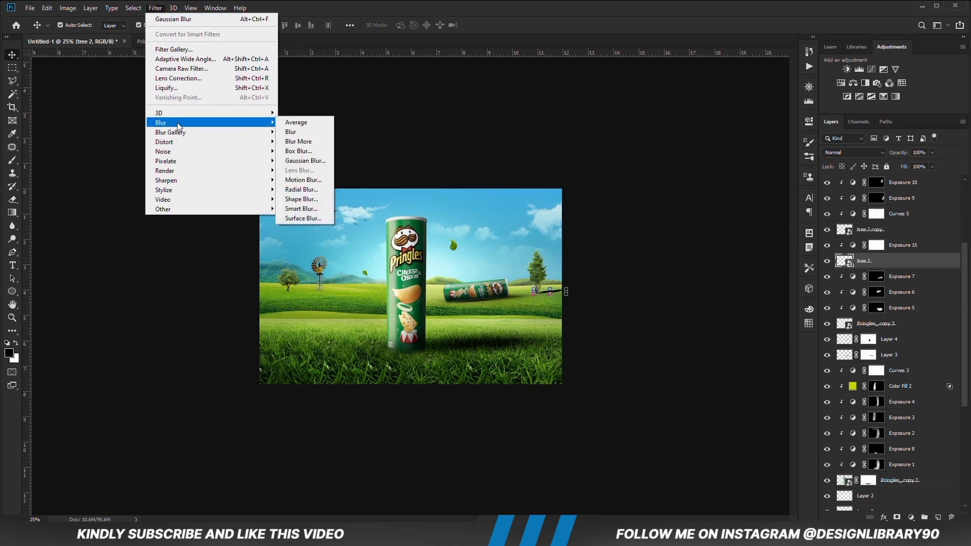
{"action": "left_click", "coordinate": [310, 160]}
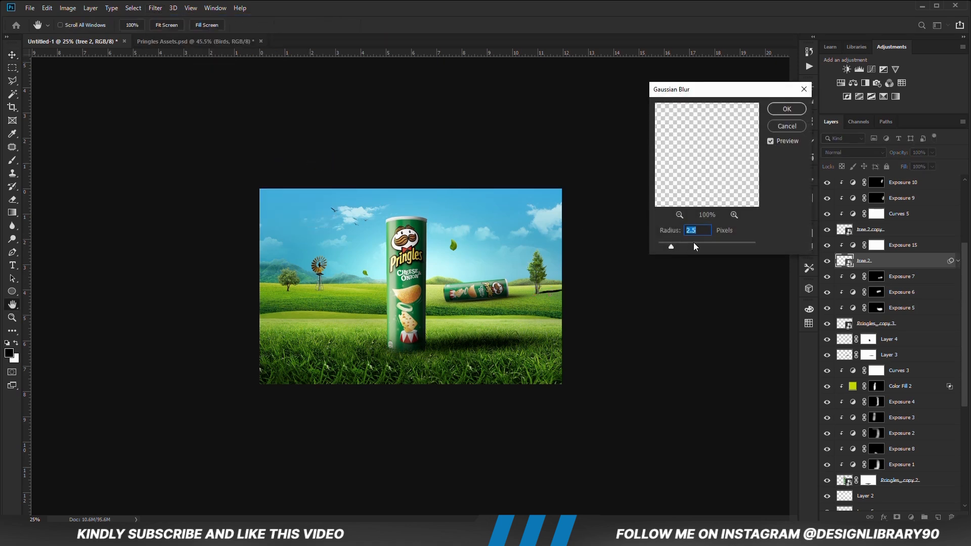
{"action": "left_click", "coordinate": [787, 109]}
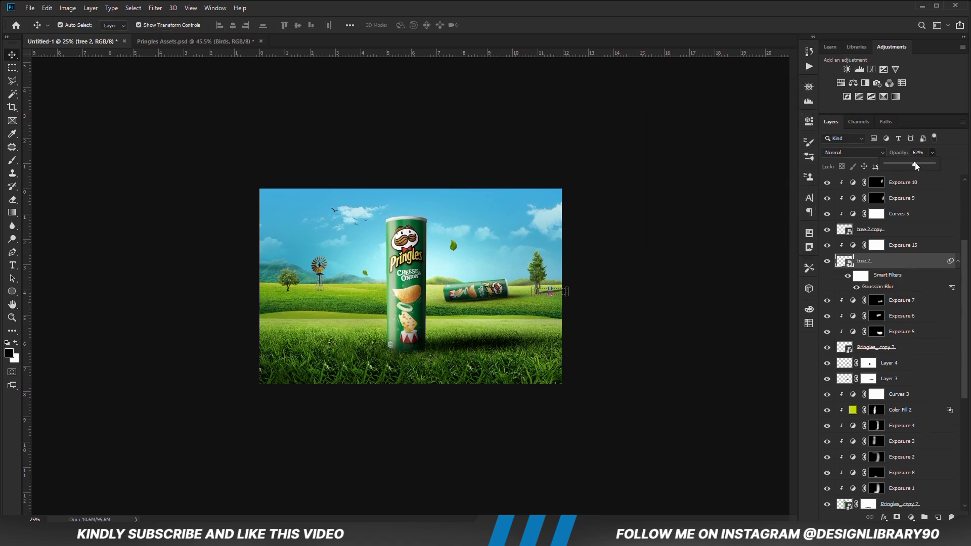
{"action": "left_click", "coordinate": [762, 265]}
{"action": "left_click", "coordinate": [758, 269]}
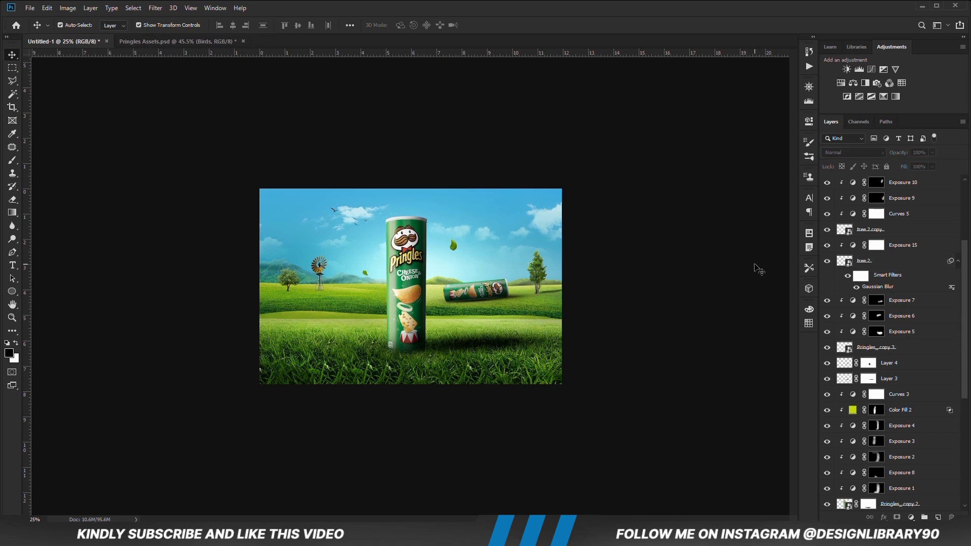
Step: Duplicate the left-hand tree and darken the lower original with a clipped Exposure adjustment
{"action": "left_click", "coordinate": [289, 288]}
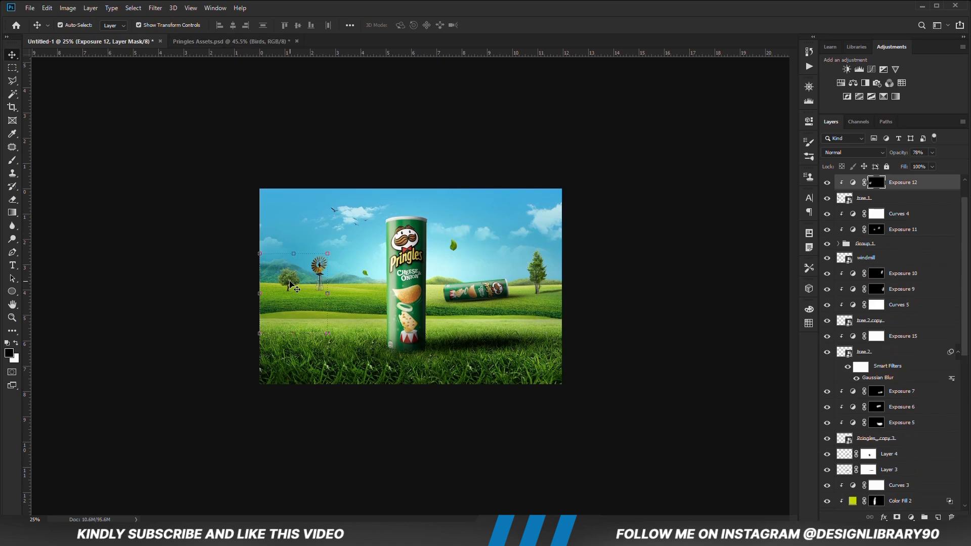
{"action": "left_click", "coordinate": [910, 517]}
{"action": "left_click", "coordinate": [881, 401]}
{"action": "left_click", "coordinate": [722, 288]}
{"action": "left_click", "coordinate": [793, 112]}
{"action": "left_click", "coordinate": [874, 229]}
Step: Distort the darkened lower copy of the left-hand tree into a flat shadow on the ground to the right of its trunk
{"action": "key", "text": "ctrl+t"}
{"action": "right_click", "coordinate": [288, 275]}
{"action": "left_click", "coordinate": [289, 270]}
{"action": "left_click_drag", "start_coordinate": [288, 267], "coordinate": [265, 290]}
{"action": "key", "text": "Return"}
{"action": "scroll", "coordinate": [307, 296], "scroll_direction": "up", "scroll_amount": 4}
{"action": "key", "text": "ctrl+t"}
{"action": "key", "text": "Return"}
{"action": "key", "text": "ctrl+t"}
{"action": "right_click", "coordinate": [255, 287]}
{"action": "left_click", "coordinate": [282, 341]}
{"action": "key", "text": "Return"}
{"action": "left_click", "coordinate": [255, 295]}
{"action": "left_click", "coordinate": [259, 289]}
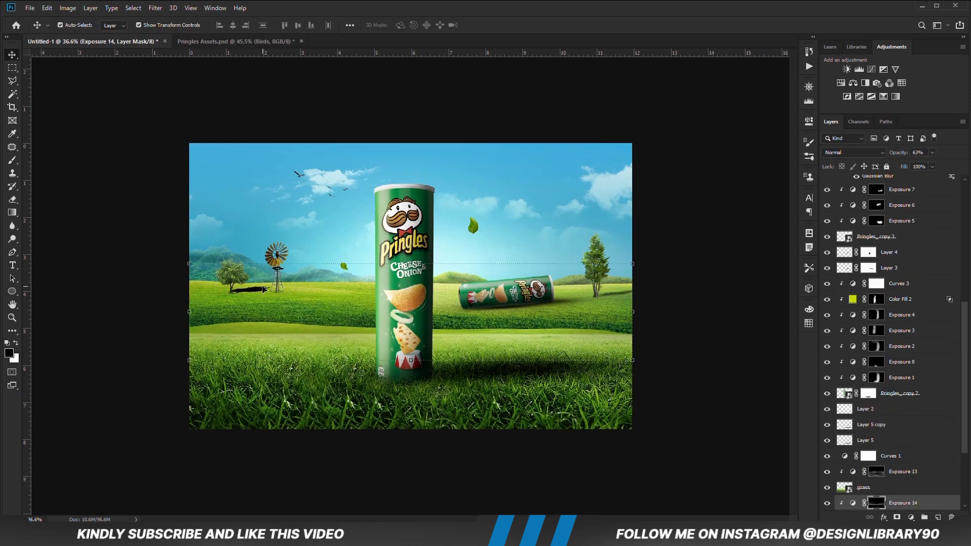
Step: Reshape the left-hand tree's ground shadow again and nudge it to line up with the base of the trunk
{"action": "left_click", "coordinate": [255, 290]}
{"action": "key", "text": "ctrl+t"}
{"action": "right_click", "coordinate": [250, 287]}
{"action": "left_click", "coordinate": [274, 334]}
{"action": "left_click_drag", "start_coordinate": [267, 292], "coordinate": [240, 299]}
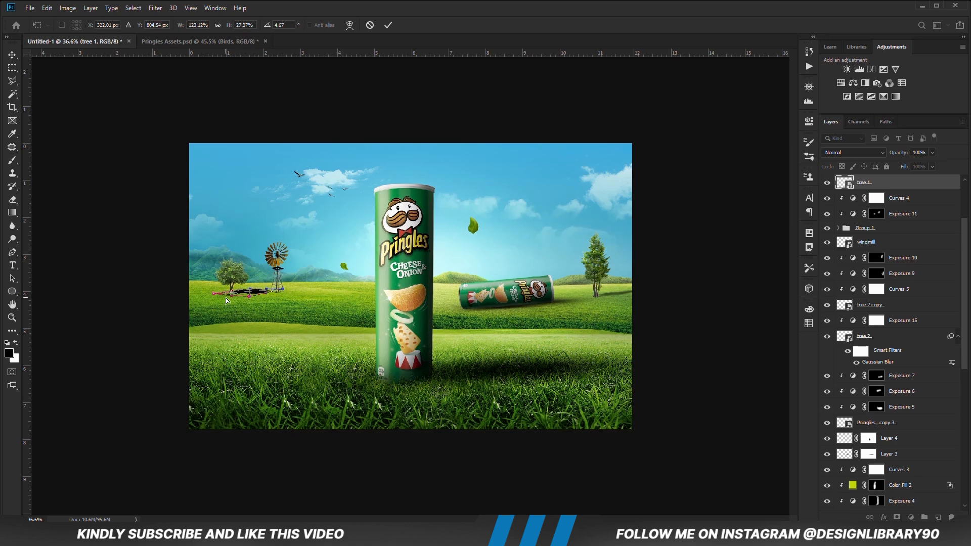
{"action": "key", "text": "Return"}
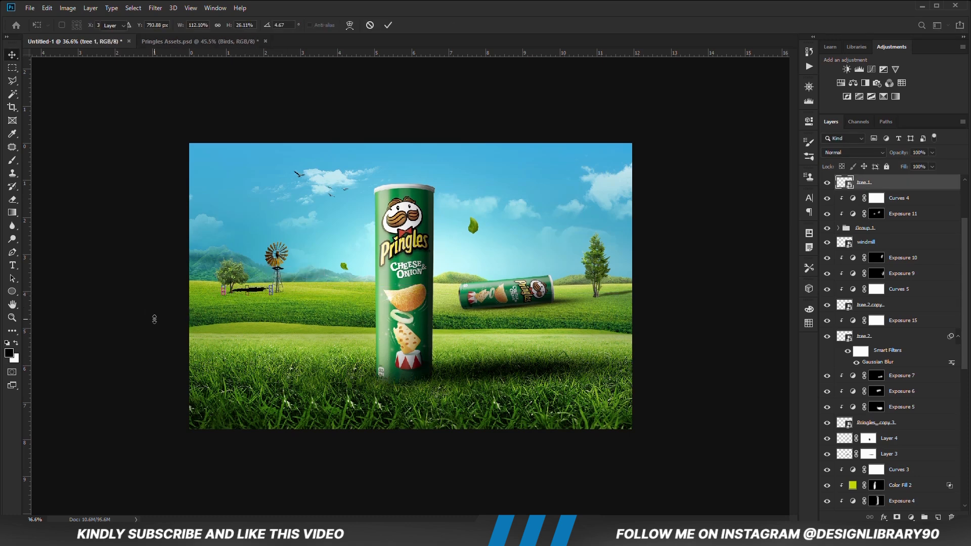
{"action": "left_click_drag", "start_coordinate": [257, 291], "coordinate": [260, 291]}
{"action": "left_click", "coordinate": [259, 290]}
{"action": "key", "text": "ctrl+shift+alt+e"}
{"action": "key", "text": "ctrl+z"}
{"action": "left_click", "coordinate": [255, 290]}
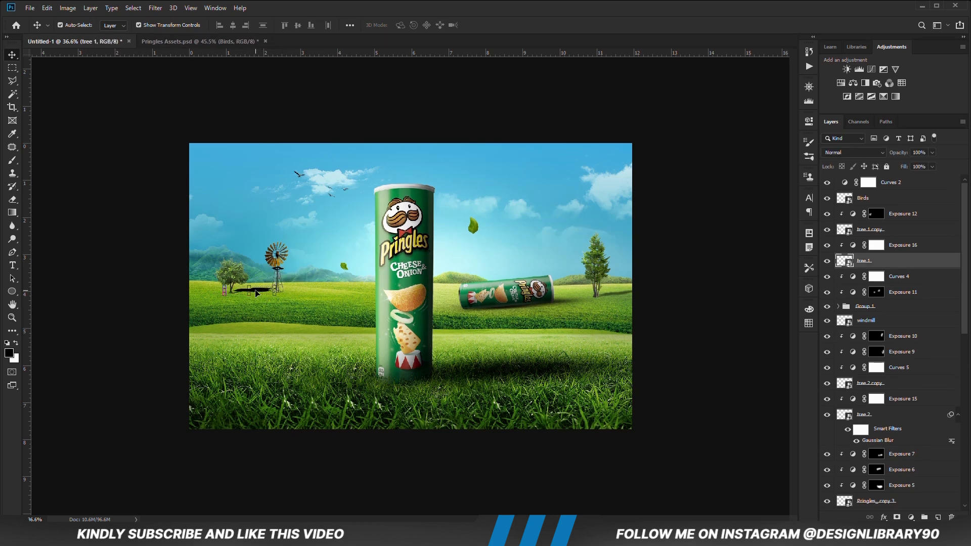
Step: Soften the left-hand tree's ground shadow with a Gaussian Blur and lower its opacity
{"action": "left_click", "coordinate": [155, 8]}
{"action": "mouse_move", "coordinate": [257, 124]}
{"action": "left_click", "coordinate": [303, 161]}
{"action": "left_click", "coordinate": [787, 108]}
{"action": "left_click", "coordinate": [932, 152]}
{"action": "left_click_drag", "start_coordinate": [934, 164], "coordinate": [911, 164]}
Step: Group the left-hand tree's shadow, then duplicate the group and fade the copy's far end with a brushed layer mask
{"action": "key", "text": "ctrl+g"}
{"action": "key", "text": "ctrl+j"}
{"action": "left_click", "coordinate": [896, 516]}
{"action": "key", "text": "b"}
{"action": "left_click", "coordinate": [292, 286]}
{"action": "key", "text": "v"}
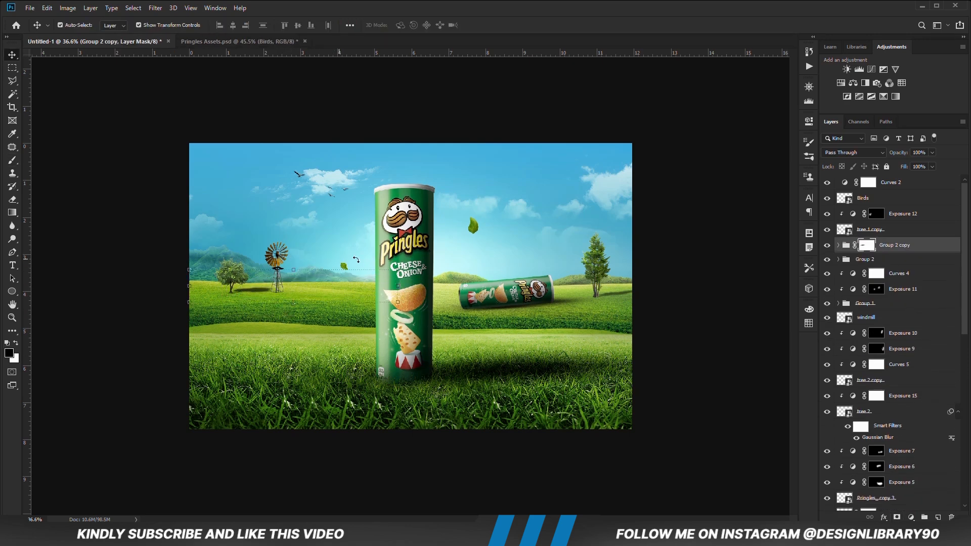
Step: Add a layer mask to the windmill and a clipped Exposure adjustment that darkens it strongly
{"action": "left_click", "coordinate": [279, 266]}
{"action": "left_click", "coordinate": [896, 516]}
{"action": "scroll", "coordinate": [286, 281], "scroll_direction": "up", "scroll_amount": 10}
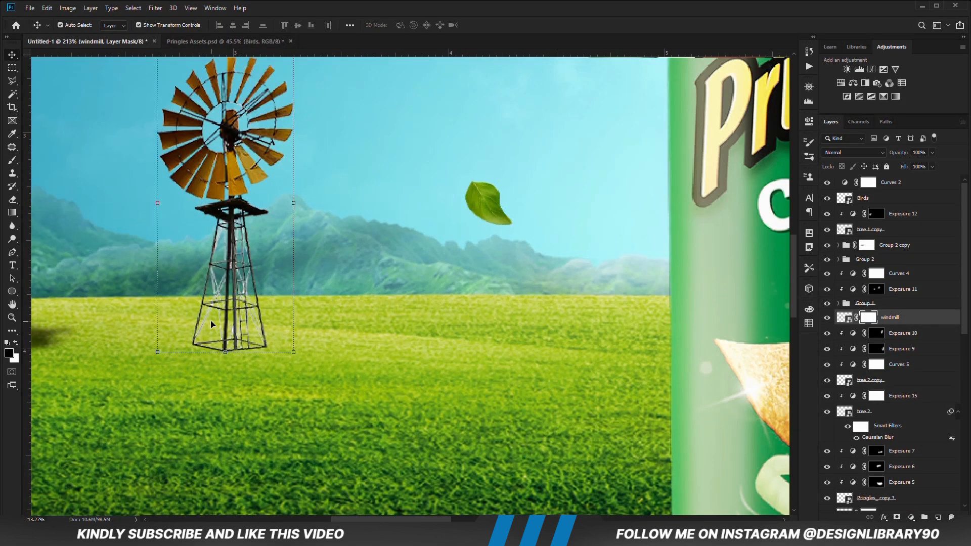
{"action": "left_click", "coordinate": [911, 516]}
{"action": "left_click", "coordinate": [925, 395]}
{"action": "left_click", "coordinate": [722, 288]}
{"action": "left_click_drag", "start_coordinate": [722, 176], "coordinate": [684, 176]}
{"action": "left_click", "coordinate": [784, 117]}
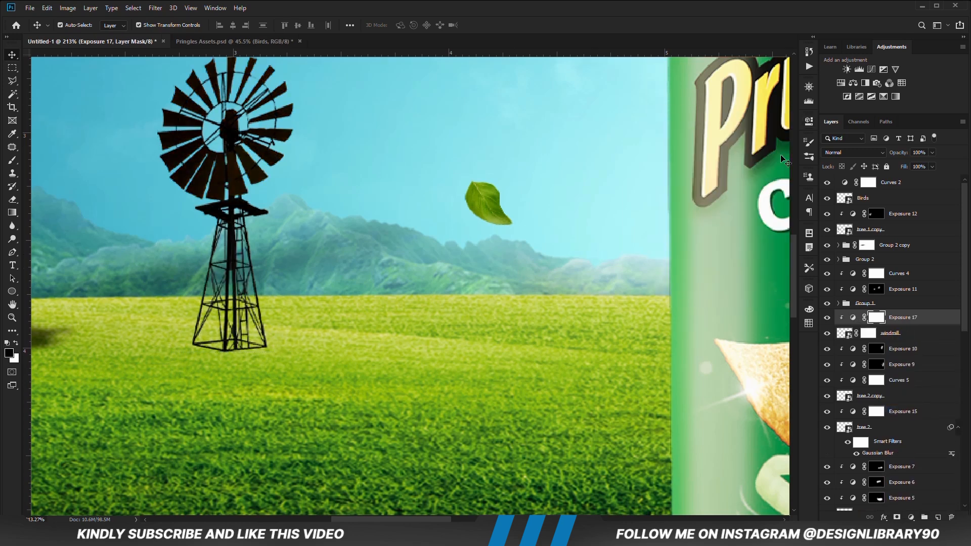
Step: Invert the windmill's Exposure mask and paint the darkening back in white over part of the windmill with a soft brush
{"action": "key", "text": "ctrl+i"}
{"action": "key", "text": "b"}
{"action": "right_click", "coordinate": [328, 266]}
{"action": "left_click", "coordinate": [234, 25]}
{"action": "left_click_drag", "start_coordinate": [206, 38], "coordinate": [241, 38]}
{"action": "right_click", "coordinate": [309, 172]}
{"action": "left_click_drag", "start_coordinate": [421, 197], "coordinate": [388, 197]}
{"action": "left_click", "coordinate": [16, 343]}
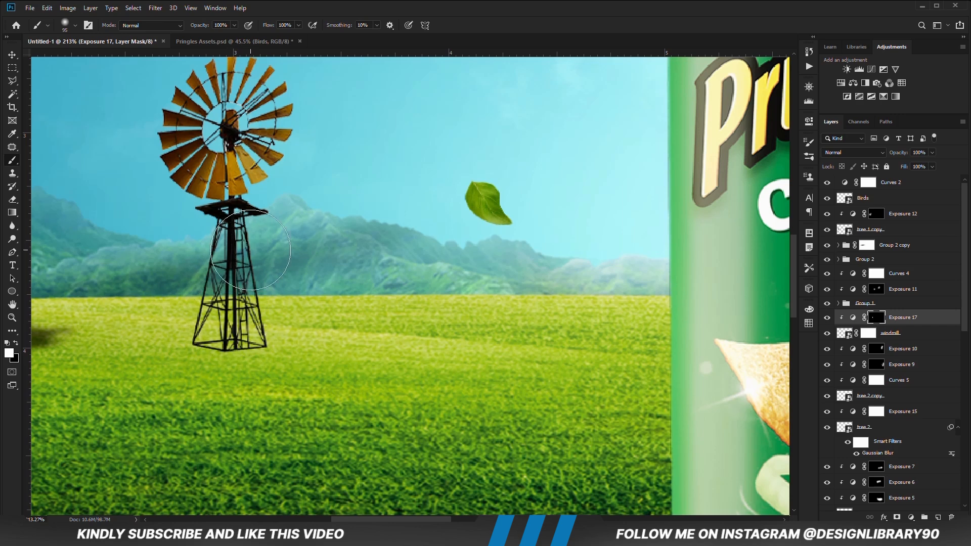
{"action": "scroll", "coordinate": [292, 286], "scroll_direction": "down", "scroll_amount": 1}
{"action": "key", "text": "v"}
Step: Paint black on the windmill's layer mask with a small brush to blend the tower's base into the grass
{"action": "left_click", "coordinate": [868, 333]}
{"action": "key", "text": "b"}
{"action": "right_click", "coordinate": [367, 325]}
{"action": "left_click_drag", "start_coordinate": [417, 372], "coordinate": [482, 373]}
{"action": "left_click", "coordinate": [399, 27]}
{"action": "key", "text": "bracketleft"}
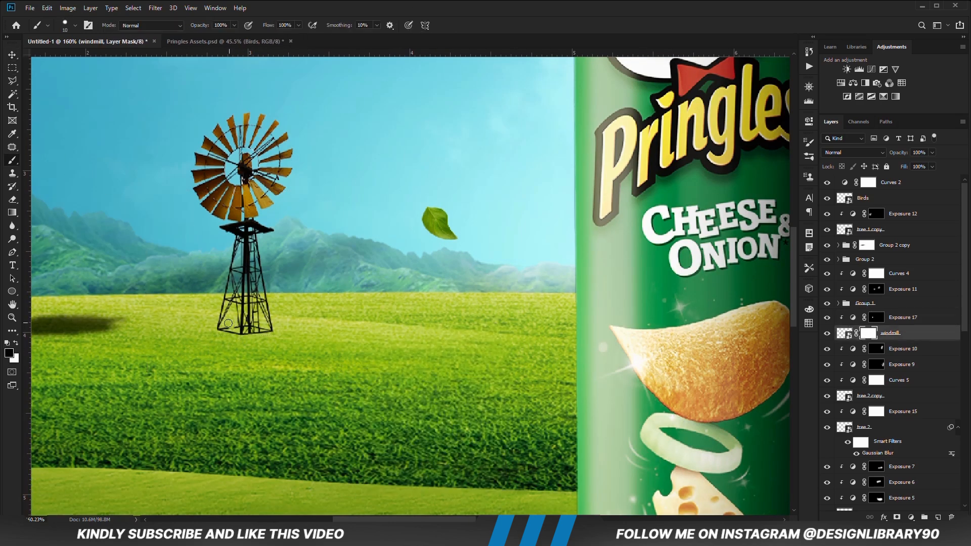
{"action": "scroll", "coordinate": [262, 327], "scroll_direction": "up", "scroll_amount": 2}
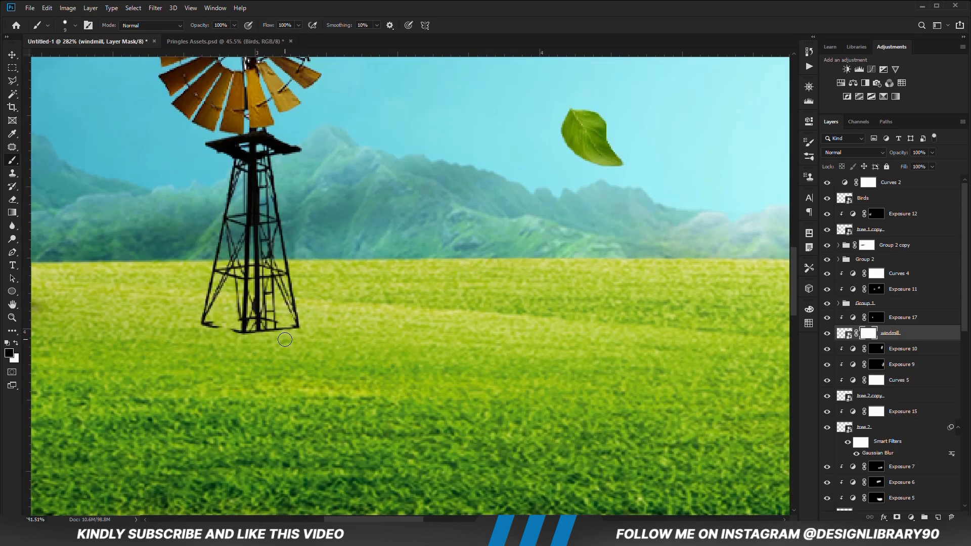
{"action": "scroll", "coordinate": [232, 336], "scroll_direction": "down", "scroll_amount": 5}
{"action": "key", "text": "v"}
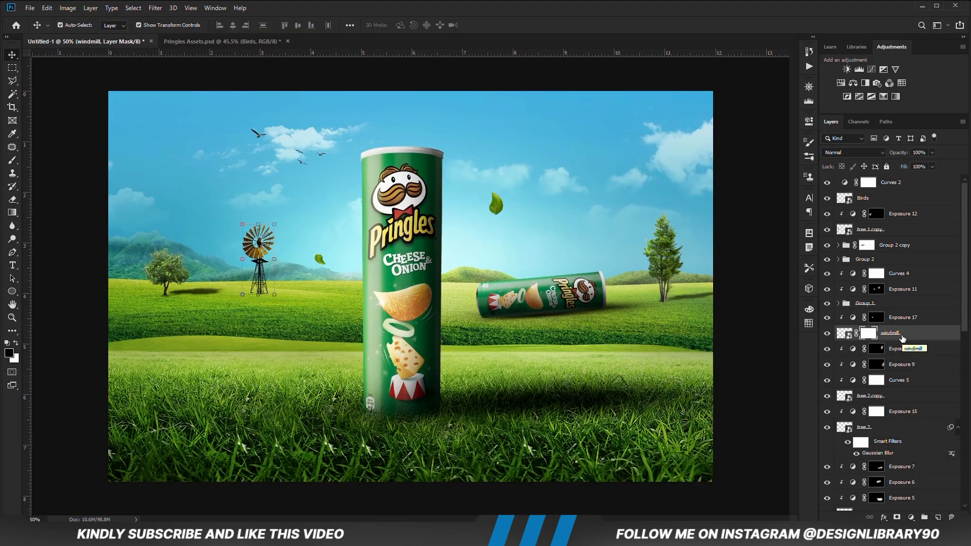
Step: Duplicate the windmill and darken the lower original to near black with a clipped Exposure adjustment
{"action": "key", "text": "ctrl+j"}
{"action": "left_click", "coordinate": [905, 354]}
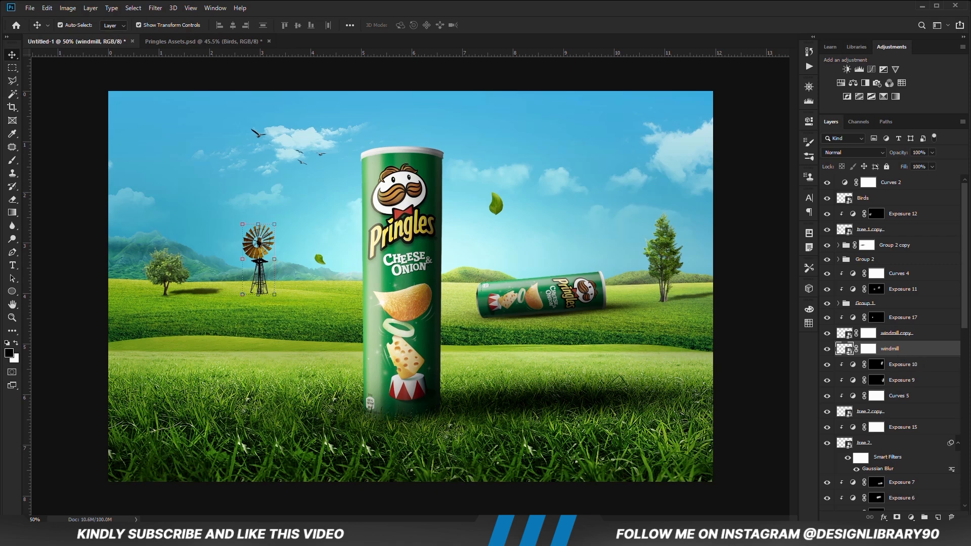
{"action": "left_click", "coordinate": [911, 517]}
{"action": "left_click", "coordinate": [908, 396]}
{"action": "left_click", "coordinate": [723, 288]}
{"action": "left_click_drag", "start_coordinate": [721, 176], "coordinate": [660, 176]}
{"action": "left_click", "coordinate": [809, 121]}
{"action": "left_click", "coordinate": [907, 364]}
Step: Distort the darkened lower windmill into a flat shadow lying on the ground to the right of the tower
{"action": "key", "text": "ctrl+t"}
{"action": "right_click", "coordinate": [257, 245]}
{"action": "left_click", "coordinate": [276, 290]}
{"action": "left_click_drag", "start_coordinate": [259, 225], "coordinate": [327, 287]}
{"action": "key", "text": "Return"}
Step: Soften the windmill's ground shadow with a Gaussian Blur and reduce its opacity to about 79%
{"action": "left_click", "coordinate": [155, 8]}
{"action": "mouse_move", "coordinate": [166, 123]}
{"action": "left_click", "coordinate": [304, 161]}
{"action": "left_click", "coordinate": [786, 109]}
{"action": "left_click", "coordinate": [932, 153]}
{"action": "left_click_drag", "start_coordinate": [935, 164], "coordinate": [923, 165]}
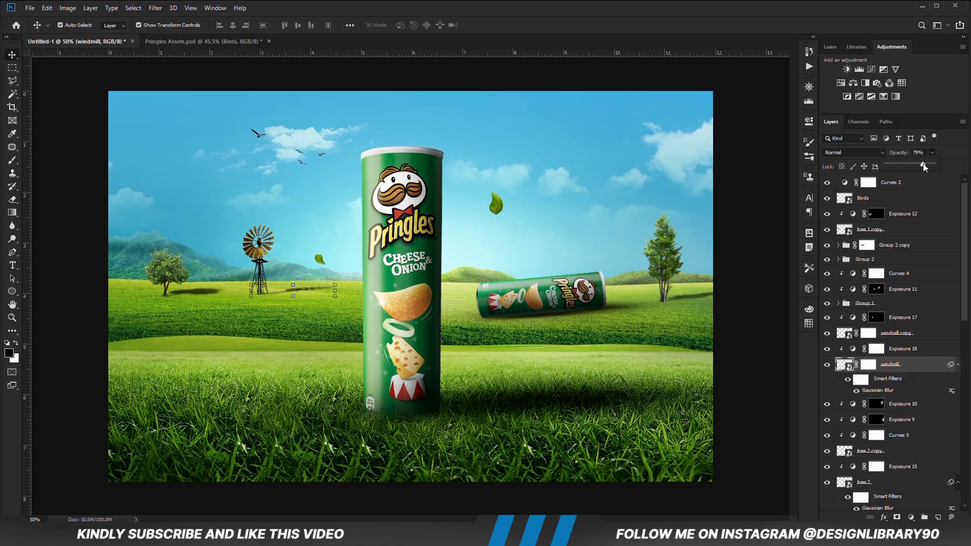
{"action": "left_click", "coordinate": [727, 293]}
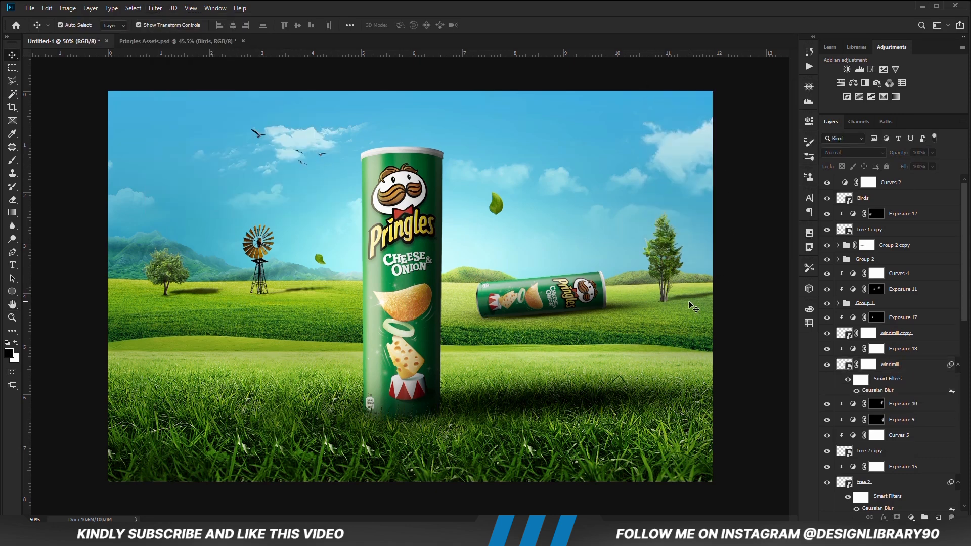
Step: Create a new layer beneath the right-hand tree and paint a flattened black contact shadow at the trunk's base
{"action": "left_click", "coordinate": [910, 404]}
{"action": "left_click", "coordinate": [907, 451]}
{"action": "left_click", "coordinate": [906, 466]}
{"action": "left_click", "coordinate": [938, 517]}
{"action": "key", "text": "b"}
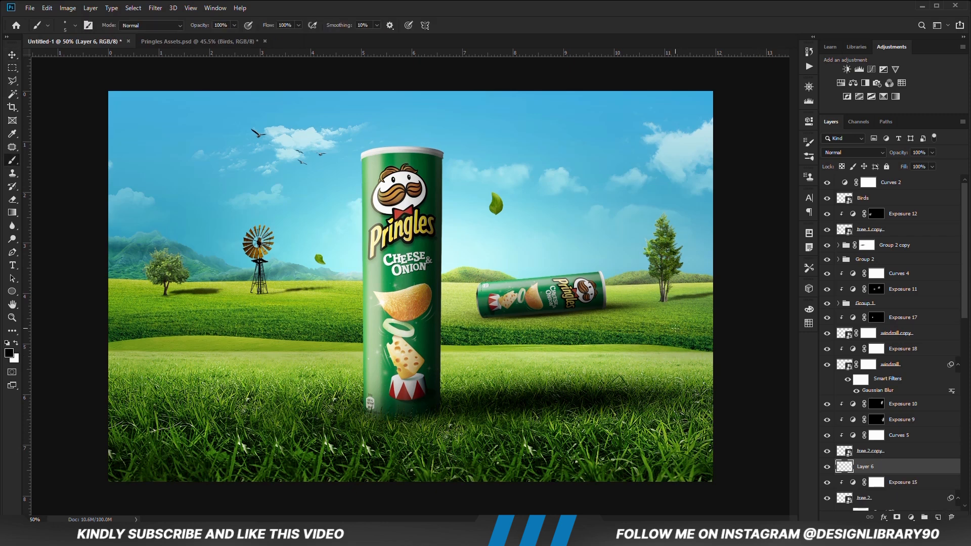
{"action": "right_click", "coordinate": [674, 326]}
{"action": "left_click", "coordinate": [671, 33]}
{"action": "right_click", "coordinate": [668, 319]}
{"action": "key", "text": "Return"}
{"action": "left_click_drag", "start_coordinate": [697, 358], "coordinate": [695, 330]}
Step: Add a mask to the contact shadow layer and set up a flattened 300 px brush at 52% opacity
{"action": "key", "text": "bracketright"}
{"action": "key", "text": "bracketright"}
{"action": "key", "text": "bracketright"}
{"action": "key", "text": "bracketright"}
{"action": "key", "text": "bracketright"}
{"action": "key", "text": "bracketright"}
{"action": "right_click", "coordinate": [666, 302]}
{"action": "key", "text": "Return"}
{"action": "left_click", "coordinate": [897, 517]}
{"action": "key", "text": "5"}
{"action": "key", "text": "2"}
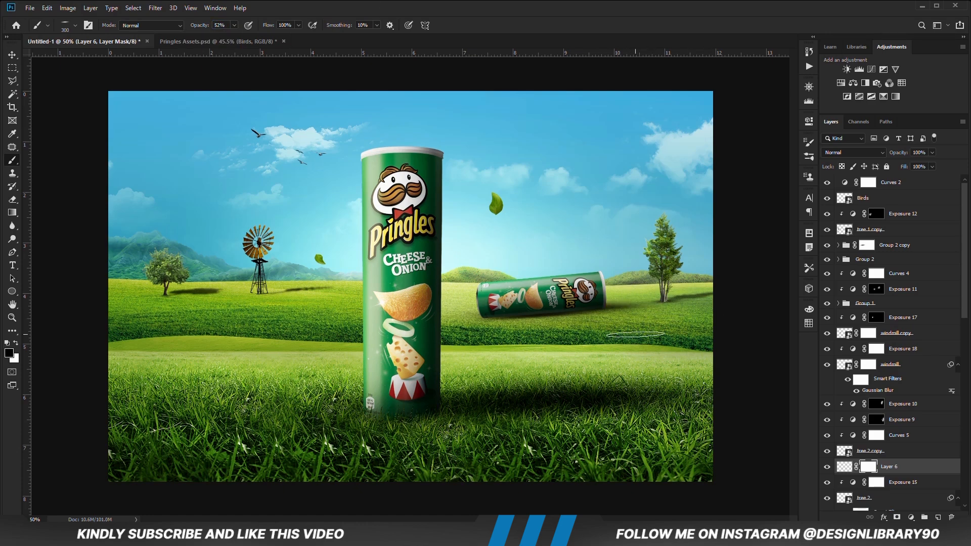
Step: Add a layer mask to the right-hand tree and choose a grass-shaped brush for it
{"action": "key", "text": "v"}
{"action": "left_click", "coordinate": [663, 258]}
{"action": "left_click", "coordinate": [887, 451]}
{"action": "left_click", "coordinate": [897, 517]}
{"action": "key", "text": "b"}
{"action": "left_click", "coordinate": [808, 143]}
{"action": "left_click", "coordinate": [695, 166]}
{"action": "left_click", "coordinate": [809, 142]}
Step: Reduce the grass brush to 90 px and use it on the right-hand tree's mask to blend the trunk into the grass
{"action": "key", "text": "bracketleft"}
{"action": "key", "text": "bracketleft"}
{"action": "key", "text": "bracketleft"}
{"action": "key", "text": "bracketleft"}
{"action": "key", "text": "bracketleft"}
{"action": "key", "text": "bracketleft"}
{"action": "key", "text": "bracketleft"}
{"action": "key", "text": "bracketleft"}
{"action": "key", "text": "bracketleft"}
{"action": "key", "text": "bracketleft"}
{"action": "scroll", "coordinate": [707, 302], "scroll_direction": "up", "scroll_amount": 12}
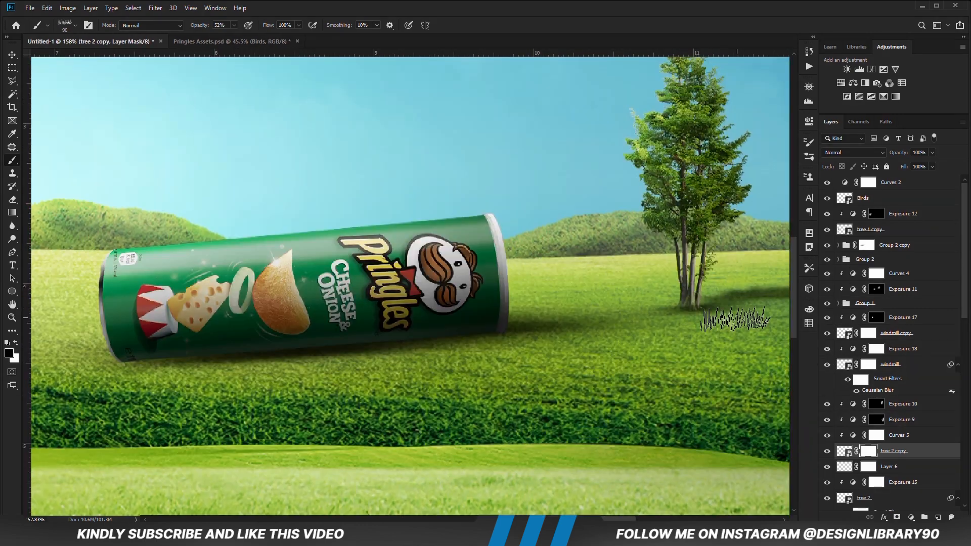
{"action": "key", "text": "x"}
{"action": "right_click", "coordinate": [700, 258]}
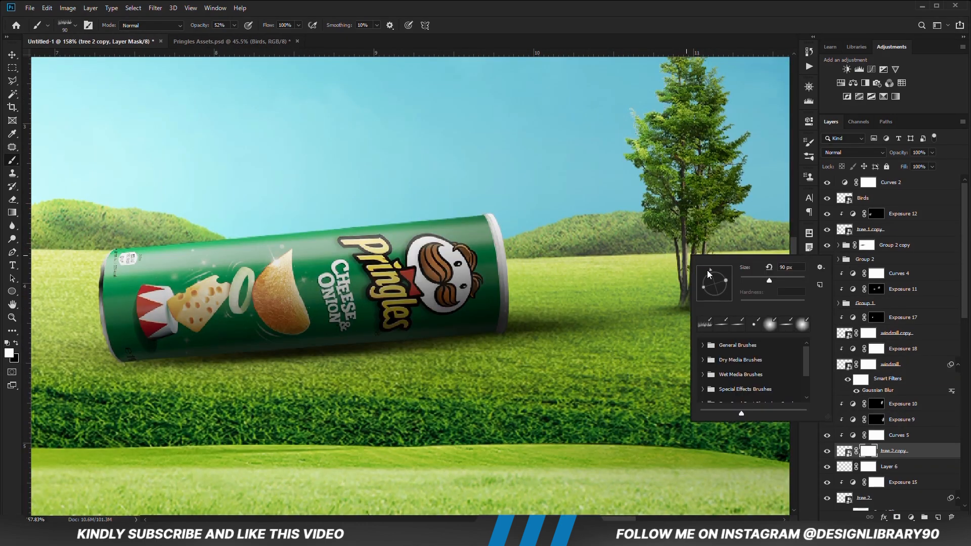
{"action": "left_click", "coordinate": [708, 106]}
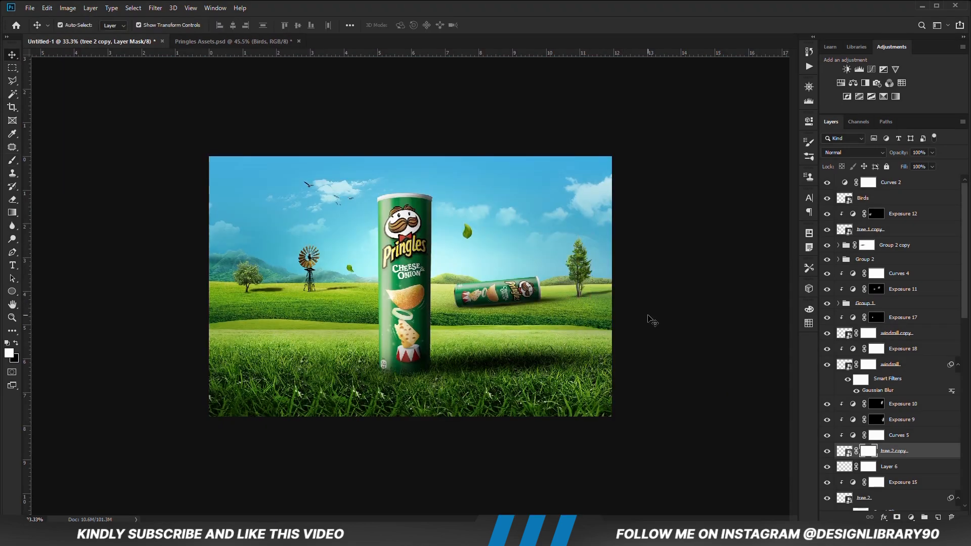
Step: Add a Curves adjustment above all layers that slightly deepens the shadows, and reduce its opacity to about 48%
{"action": "left_click", "coordinate": [666, 311]}
{"action": "left_click", "coordinate": [910, 516]}
{"action": "left_click", "coordinate": [897, 392]}
{"action": "left_click", "coordinate": [711, 251]}
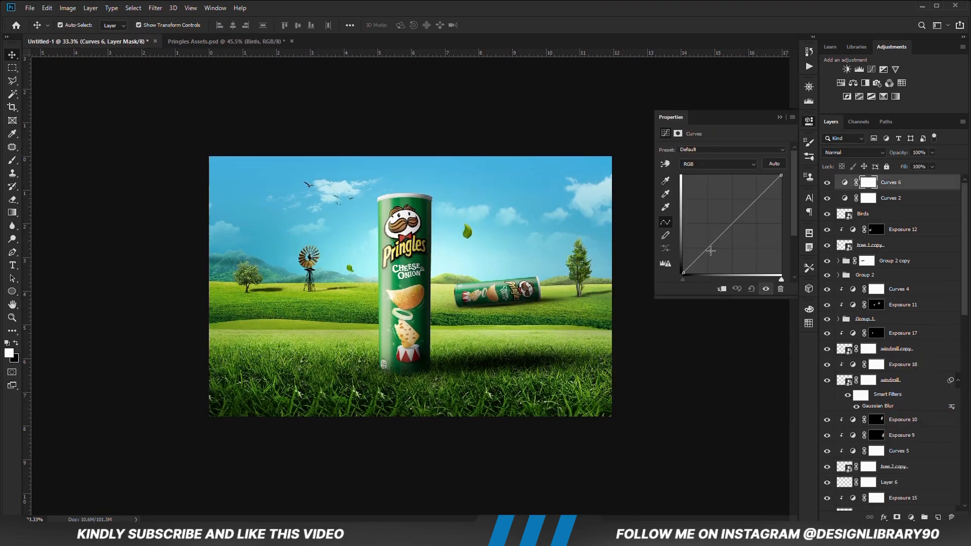
{"action": "left_click", "coordinate": [740, 214]}
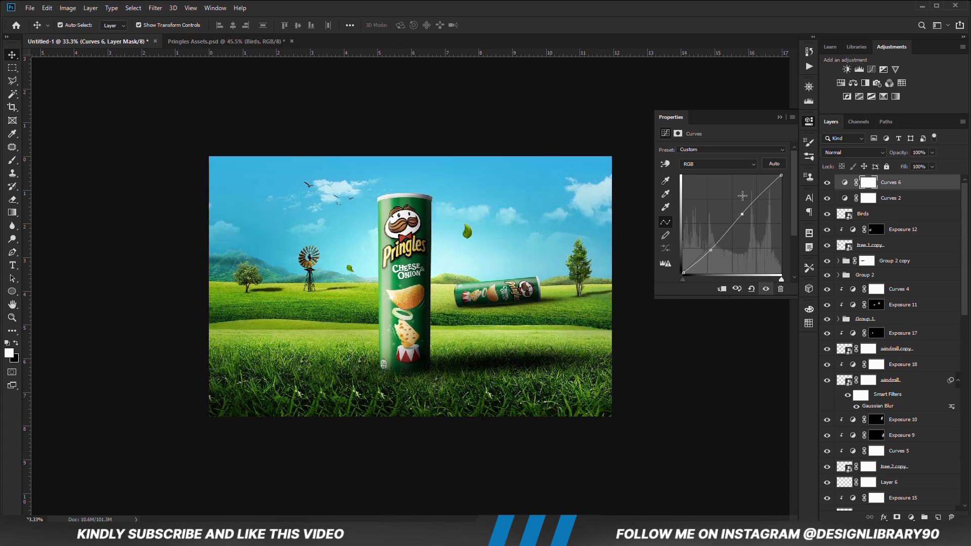
{"action": "left_click", "coordinate": [778, 117]}
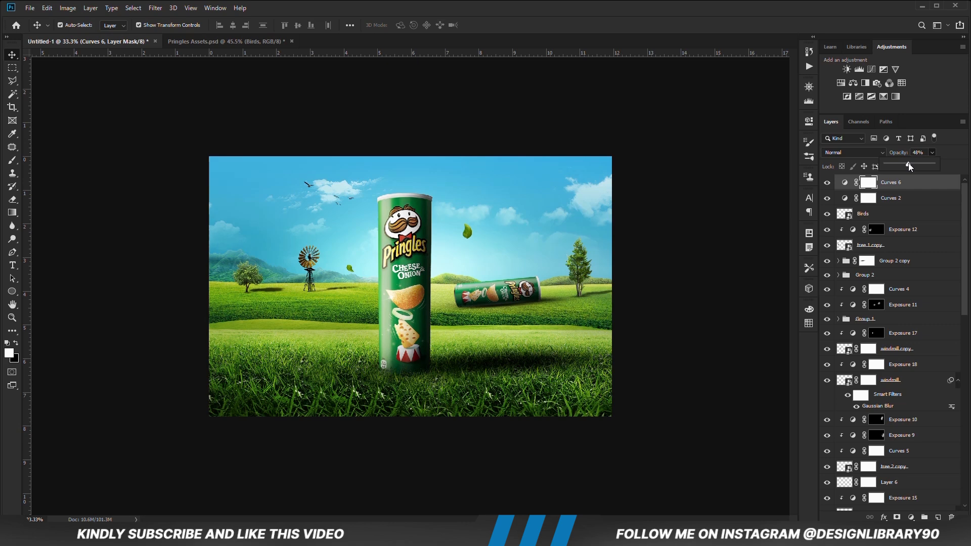
{"action": "left_click", "coordinate": [732, 292]}
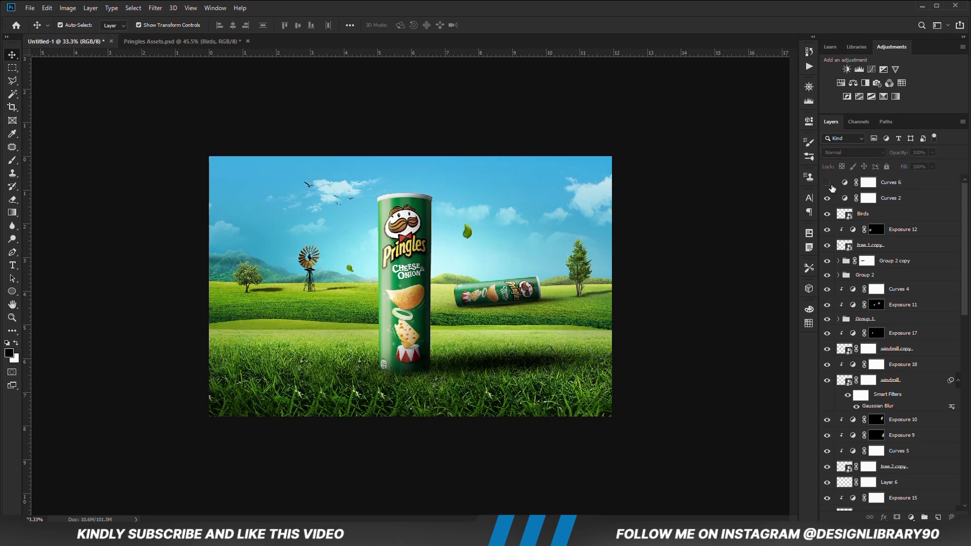
Step: Add an Exposure adjustment above all layers that darkens the whole image, and invert its mask
{"action": "left_click", "coordinate": [910, 516]}
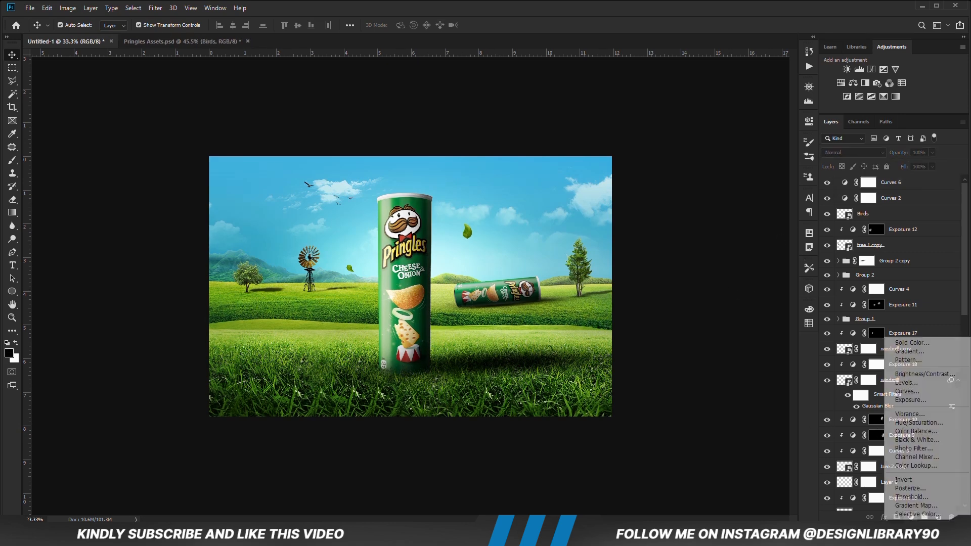
{"action": "left_click", "coordinate": [905, 399]}
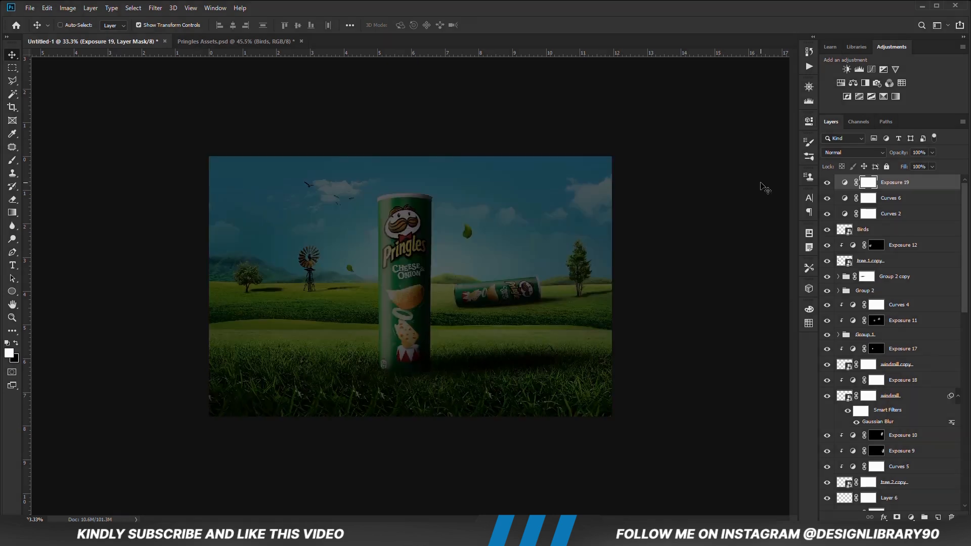
{"action": "key", "text": "ctrl+i"}
Step: Paint the Exposure mask white along the image edges with a soft brush up to 800 px at 18% opacity, creating a vignette
{"action": "key", "text": "b"}
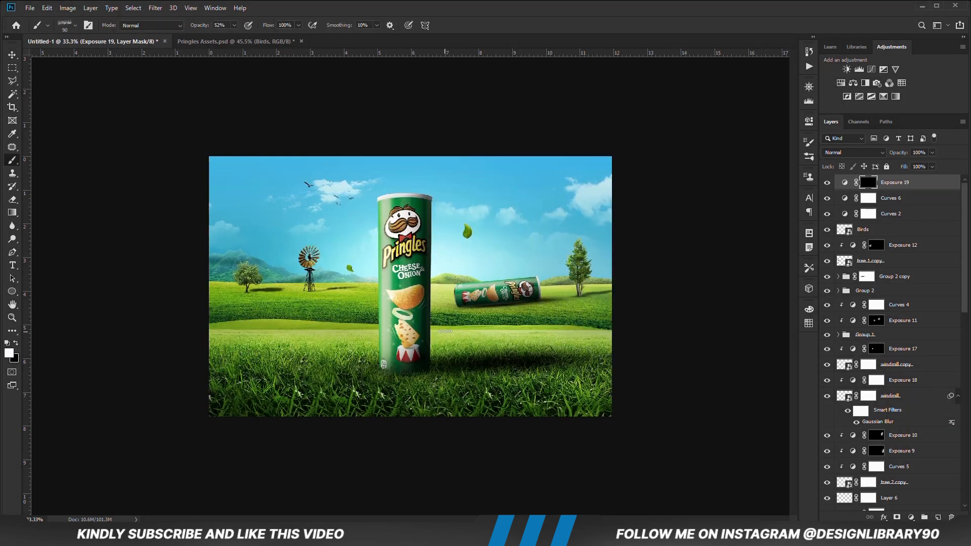
{"action": "left_click", "coordinate": [65, 25]}
{"action": "left_click", "coordinate": [326, 2]}
{"action": "left_click", "coordinate": [234, 26]}
{"action": "left_click", "coordinate": [394, 1]}
{"action": "left_click_drag", "start_coordinate": [366, 252], "coordinate": [404, 252]}
{"action": "mouse_move", "coordinate": [187, 405]}
{"action": "left_mouse_down"}
{"action": "mouse_move", "coordinate": [259, 428]}
{"action": "mouse_move", "coordinate": [442, 439]}
{"action": "mouse_move", "coordinate": [309, 422]}
{"action": "mouse_move", "coordinate": [619, 414]}
{"action": "mouse_move", "coordinate": [628, 369]}
{"action": "mouse_move", "coordinate": [610, 391]}
{"action": "mouse_move", "coordinate": [617, 362]}
{"action": "mouse_move", "coordinate": [400, 456]}
{"action": "mouse_move", "coordinate": [574, 424]}
{"action": "mouse_move", "coordinate": [180, 427]}
{"action": "mouse_move", "coordinate": [255, 399]}
{"action": "mouse_move", "coordinate": [190, 346]}
{"action": "mouse_move", "coordinate": [207, 343]}
{"action": "mouse_move", "coordinate": [277, 429]}
{"action": "mouse_move", "coordinate": [308, 434]}
{"action": "mouse_move", "coordinate": [534, 441]}
{"action": "mouse_move", "coordinate": [649, 404]}
{"action": "mouse_move", "coordinate": [636, 318]}
{"action": "mouse_move", "coordinate": [558, 301]}
{"action": "mouse_move", "coordinate": [434, 306]}
{"action": "mouse_move", "coordinate": [452, 373]}
{"action": "mouse_move", "coordinate": [616, 398]}
{"action": "mouse_move", "coordinate": [523, 422]}
{"action": "mouse_move", "coordinate": [684, 410]}
{"action": "left_mouse_up"}
{"action": "key", "text": "bracketright"}
{"action": "key", "text": "bracketright"}
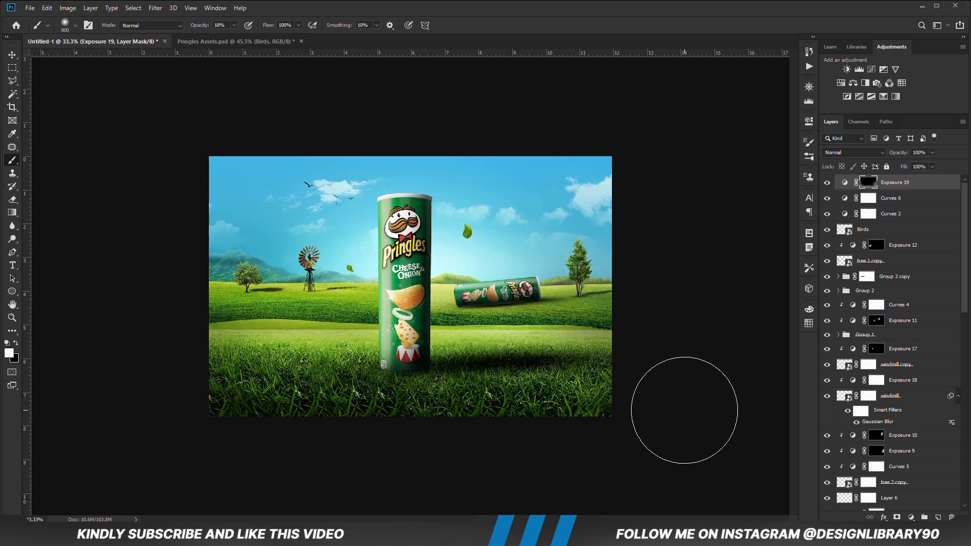
{"action": "left_click", "coordinate": [827, 182]}
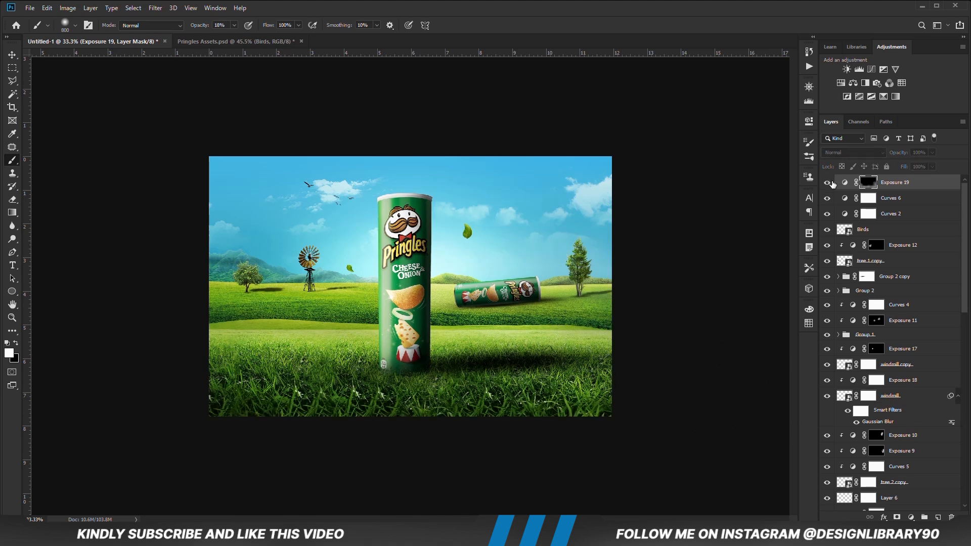
Step: Lower the vignette layer's opacity to 66% and add an unclipped, strongly darkening Exposure adjustment above it with an inverted mask
{"action": "left_click_drag", "start_coordinate": [917, 163], "coordinate": [915, 163]}
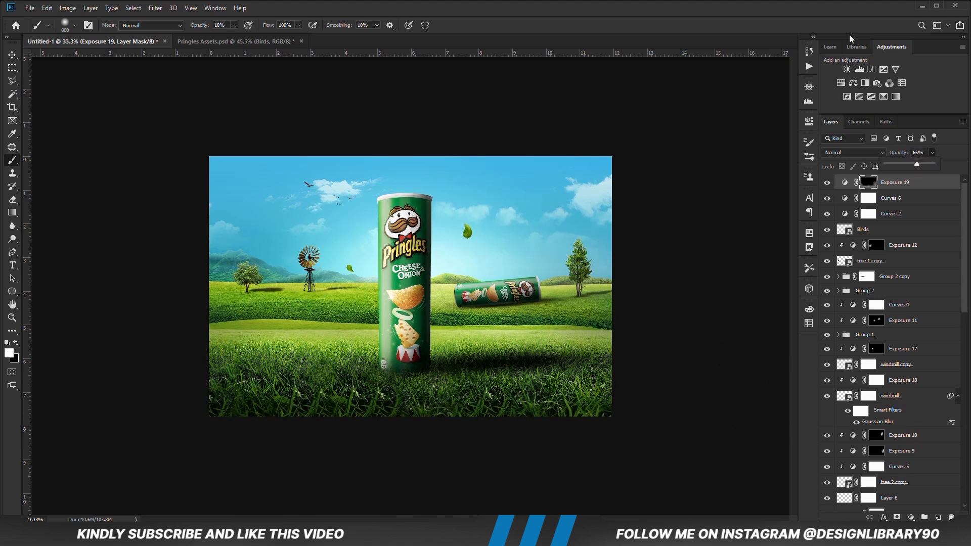
{"action": "left_click", "coordinate": [911, 517]}
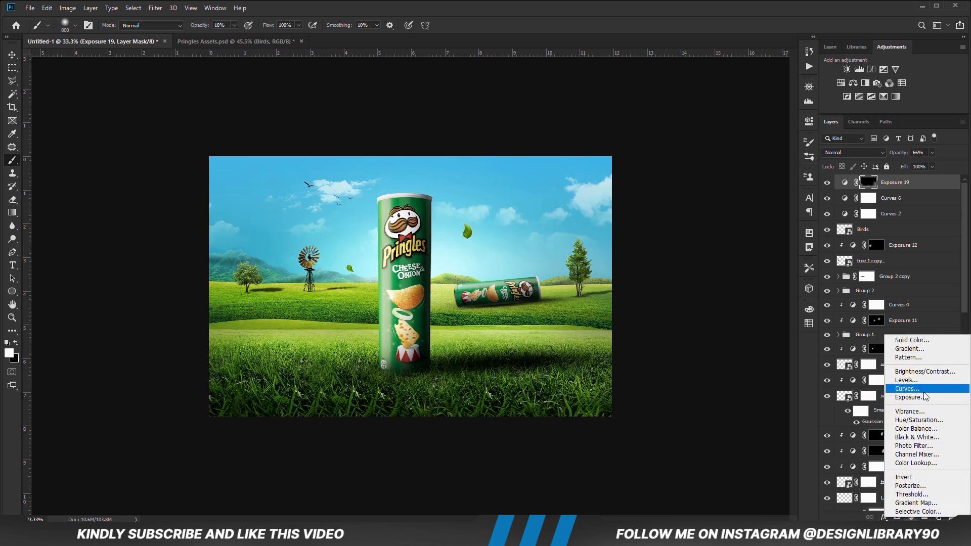
{"action": "left_click", "coordinate": [902, 393]}
{"action": "left_click", "coordinate": [721, 288]}
{"action": "left_click_drag", "start_coordinate": [721, 173], "coordinate": [703, 174]}
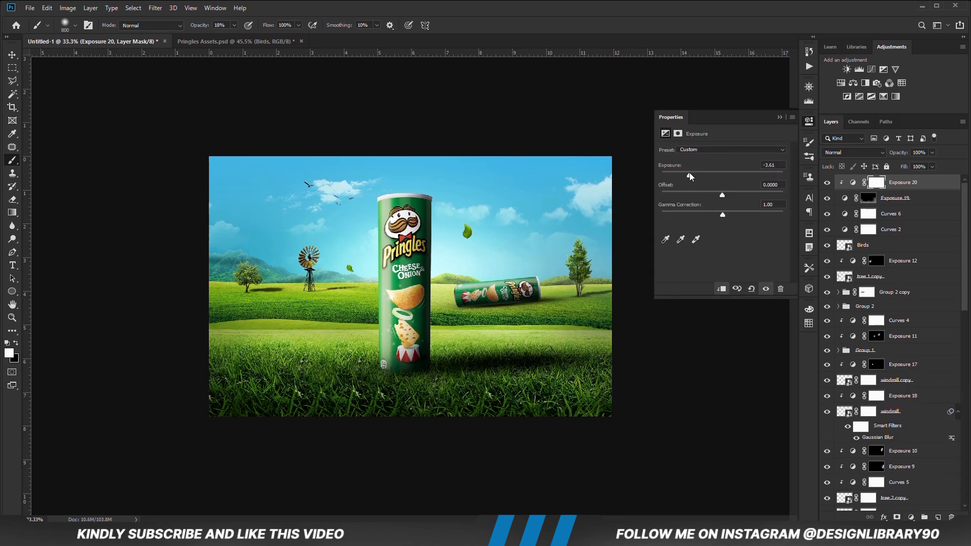
{"action": "left_click", "coordinate": [722, 289]}
{"action": "left_click", "coordinate": [779, 118]}
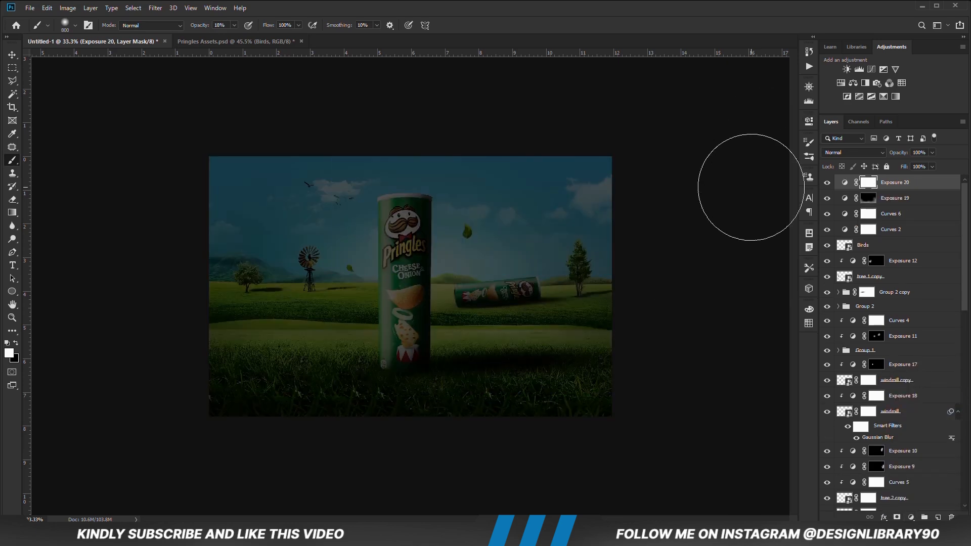
{"action": "key", "text": "ctrl+i"}
Step: Paint the new Exposure mask white with a 1200 px brush toward the lower-right edges, and lower the layer's opacity to 70%
{"action": "key", "text": "bracketright"}
{"action": "key", "text": "bracketright"}
{"action": "key", "text": "bracketright"}
{"action": "key", "text": "bracketright"}
{"action": "scroll", "coordinate": [487, 385], "scroll_direction": "down", "scroll_amount": 2}
{"action": "left_click_drag", "start_coordinate": [486, 385], "coordinate": [551, 273]}
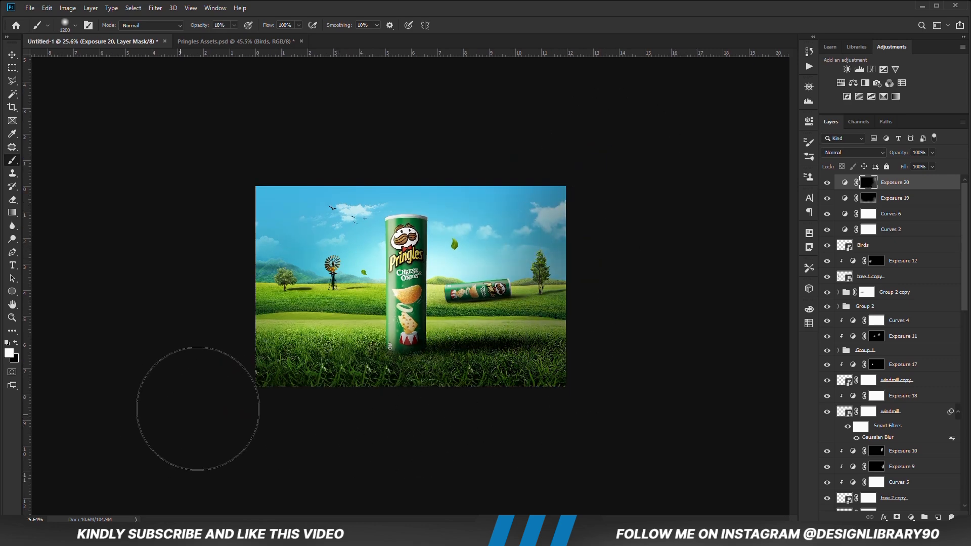
{"action": "left_click_drag", "start_coordinate": [920, 165], "coordinate": [918, 165]}
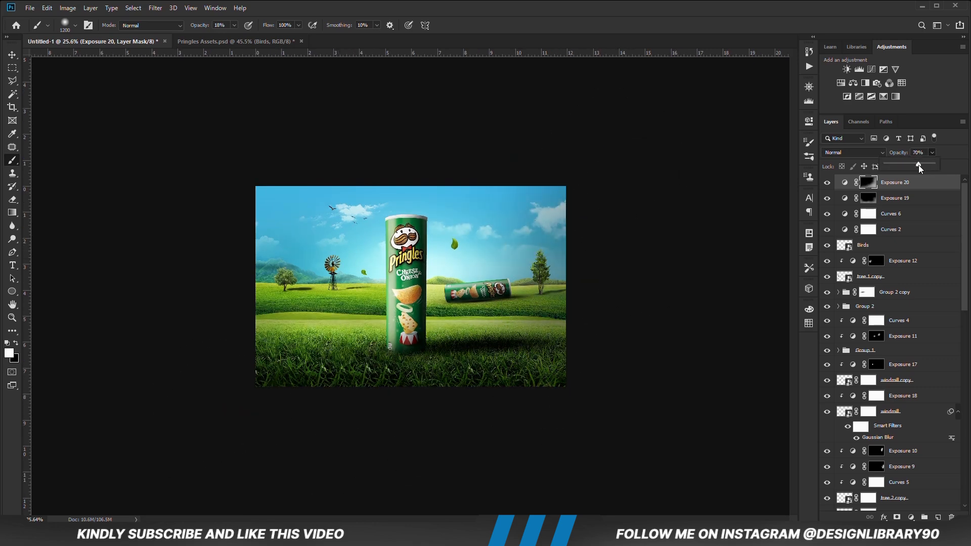
Step: Add another Exposure adjustment on top that moderately darkens the whole image, and invert its mask
{"action": "key", "text": "v"}
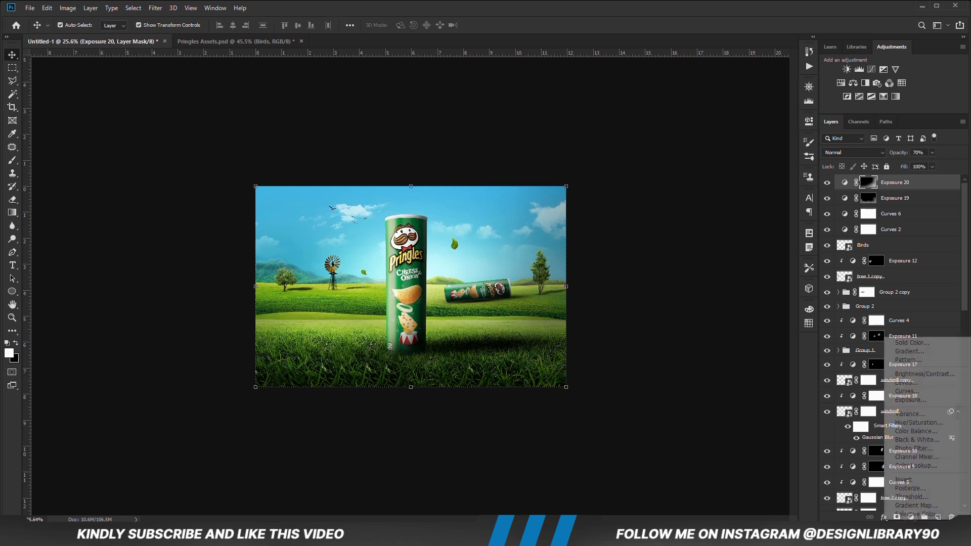
{"action": "left_click", "coordinate": [911, 517]}
{"action": "left_click", "coordinate": [909, 400]}
{"action": "left_click_drag", "start_coordinate": [721, 174], "coordinate": [712, 174]}
{"action": "left_click", "coordinate": [779, 117]}
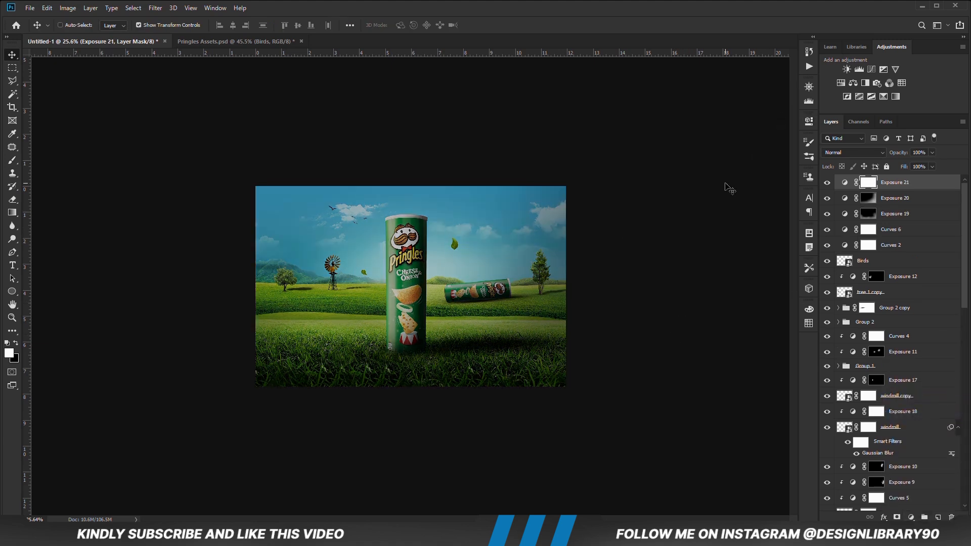
{"action": "key", "text": "ctrl+i"}
Step: Flatten the 1200 px brush to an ellipse, paint the mask white along the lower grass edge, and set the layer's opacity to 53%
{"action": "key", "text": "b"}
{"action": "right_click", "coordinate": [508, 349]}
{"action": "left_click_drag", "start_coordinate": [536, 387], "coordinate": [536, 378]}
{"action": "key", "text": "Return"}
{"action": "left_click_drag", "start_coordinate": [294, 323], "coordinate": [348, 324]}
{"action": "mouse_move", "coordinate": [533, 326]}
{"action": "left_mouse_down"}
{"action": "mouse_move", "coordinate": [538, 383]}
{"action": "mouse_move", "coordinate": [621, 373]}
{"action": "left_mouse_up"}
{"action": "right_click", "coordinate": [474, 298]}
{"action": "left_click_drag", "start_coordinate": [502, 333], "coordinate": [502, 338]}
{"action": "key", "text": "Return"}
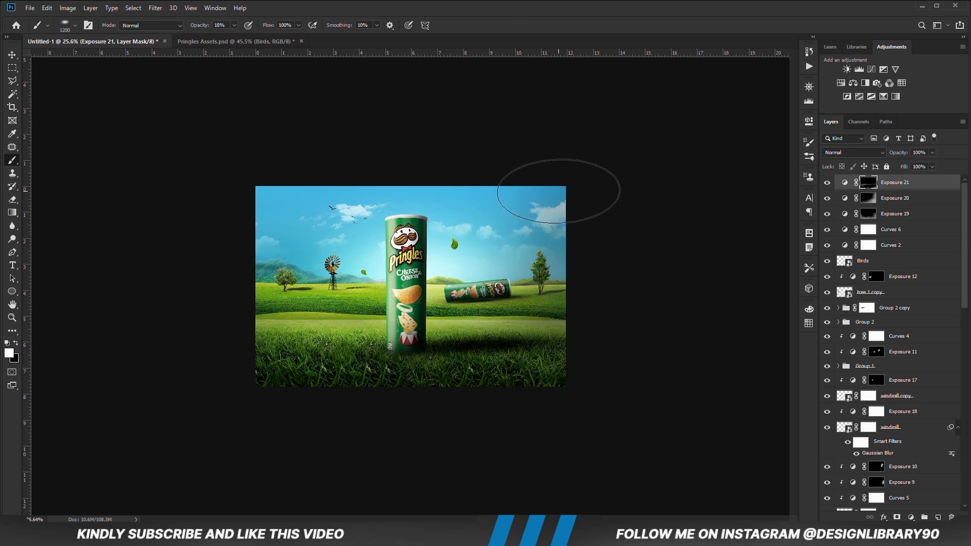
{"action": "left_click", "coordinate": [932, 152]}
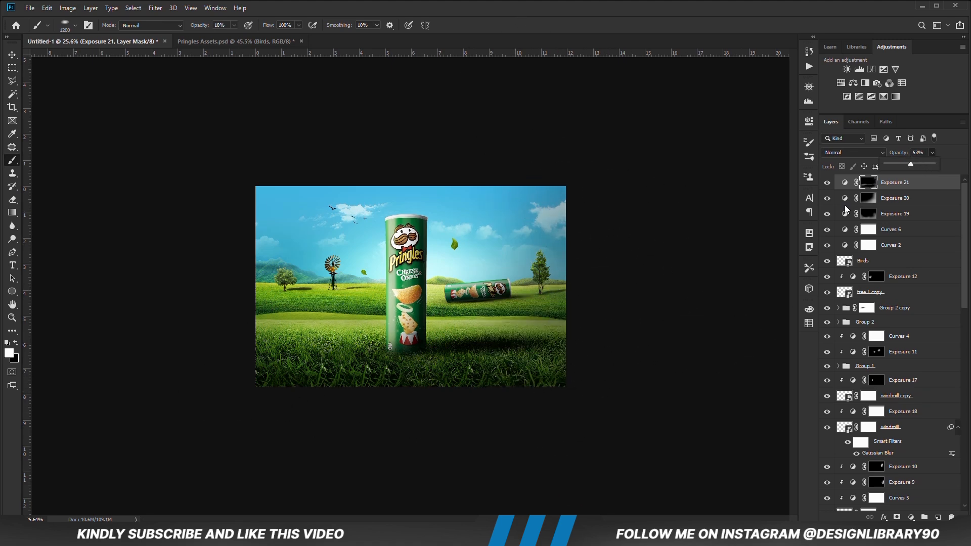
Step: Copy the dust-and-light overlay from Pringles Assets.psd into the composite, place it over the left half, and set it to Screen
{"action": "key", "text": "v"}
{"action": "left_click", "coordinate": [640, 241]}
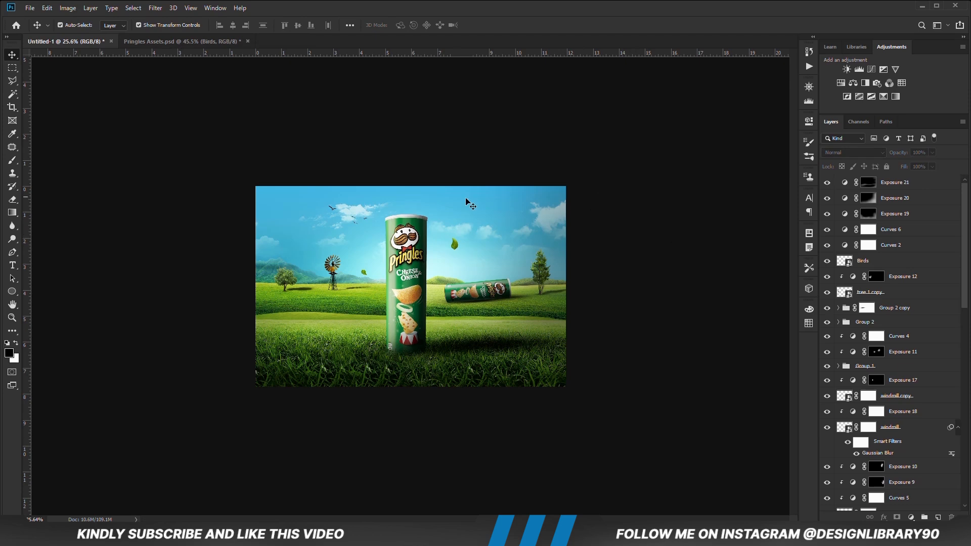
{"action": "key", "text": "ctrl+Tab"}
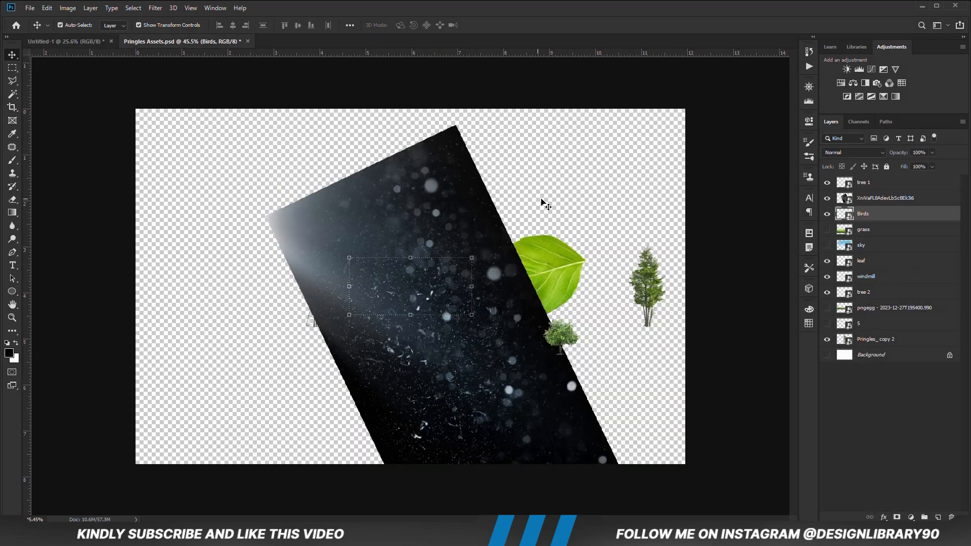
{"action": "left_click", "coordinate": [415, 220], "text": "ctrl"}
{"action": "left_click_drag", "start_coordinate": [93, 123], "coordinate": [319, 435]}
{"action": "left_click_drag", "start_coordinate": [348, 341], "coordinate": [342, 348]}
{"action": "key", "text": "Return"}
{"action": "left_click", "coordinate": [854, 152]}
{"action": "left_click", "coordinate": [843, 240]}
Step: Add a Levels adjustment clipped to the light overlay and raise its black input level to about 44
{"action": "left_click", "coordinate": [911, 517]}
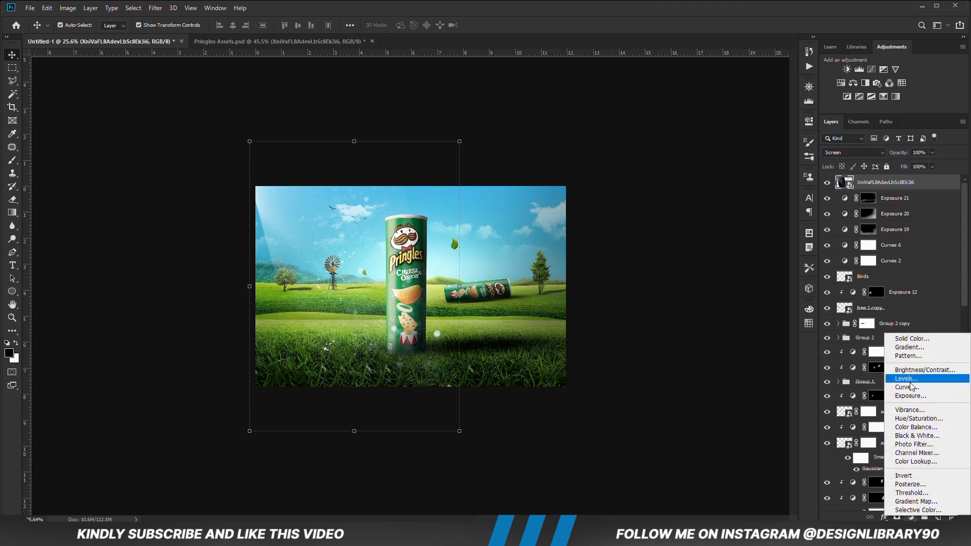
{"action": "left_click", "coordinate": [910, 378]}
{"action": "left_click", "coordinate": [721, 289]}
{"action": "left_click_drag", "start_coordinate": [675, 223], "coordinate": [687, 224]}
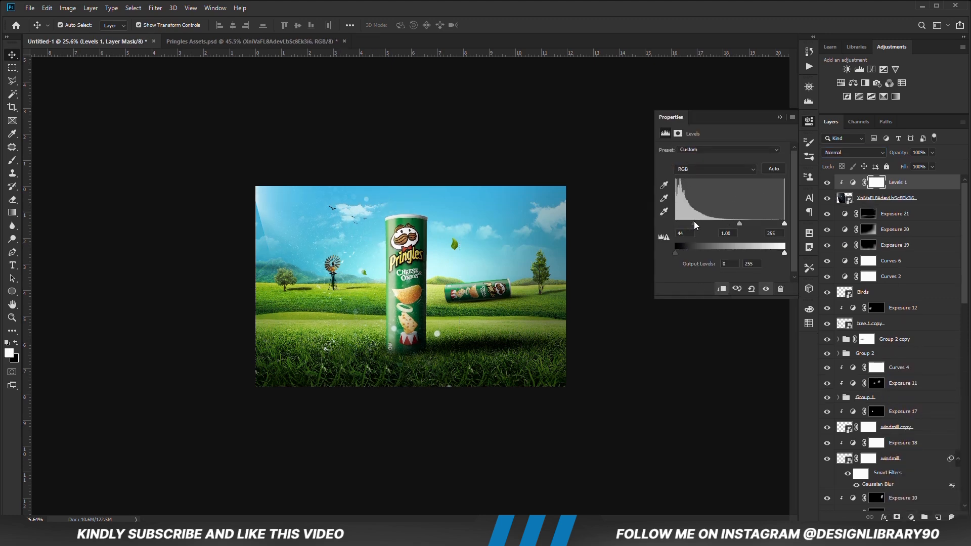
{"action": "left_click", "coordinate": [779, 117]}
Step: Add a layer mask to the light overlay and invert it to hide the overlay
{"action": "left_click", "coordinate": [848, 193]}
{"action": "left_click", "coordinate": [896, 517]}
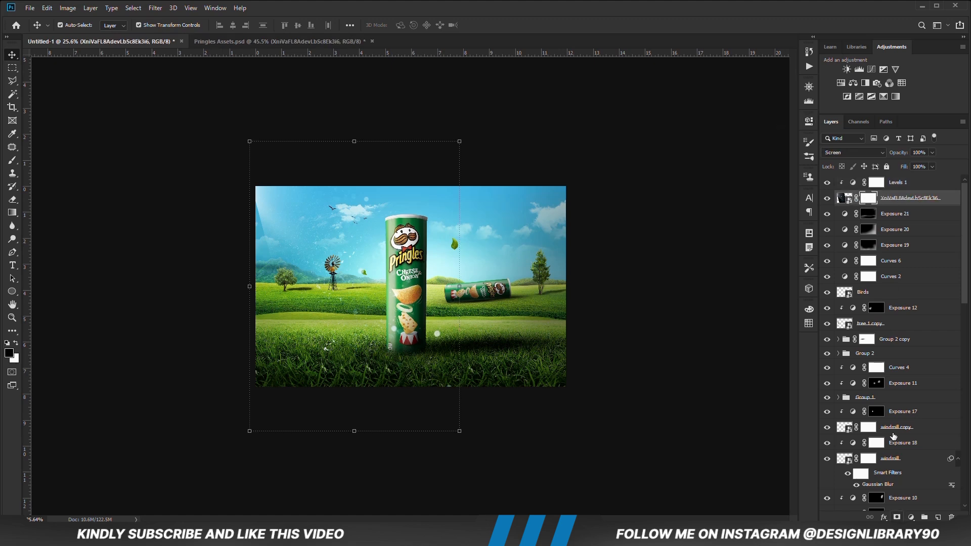
{"action": "key", "text": "ctrl+i"}
Step: Reveal the light in the upper-left sky by painting the overlay's mask white with a round 1100 px brush at 48% opacity
{"action": "key", "text": "b"}
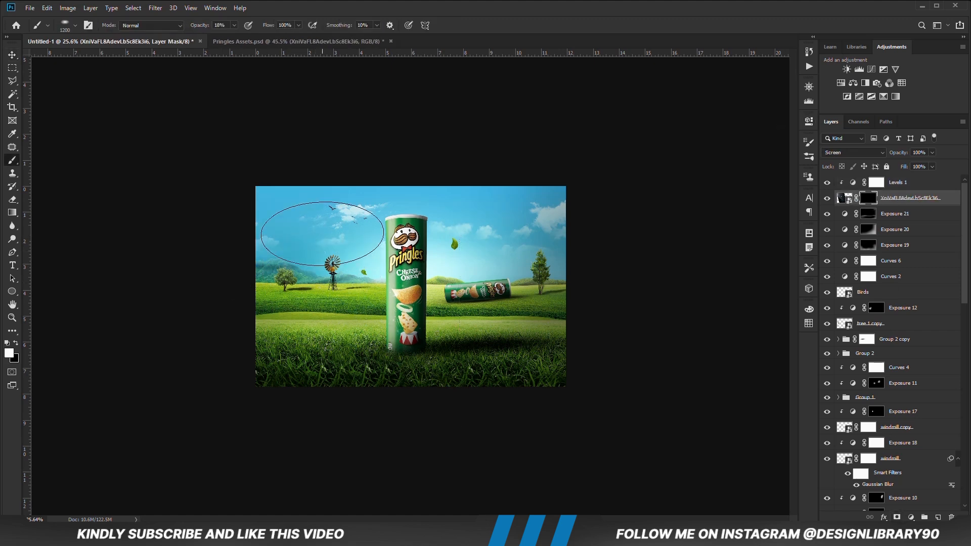
{"action": "right_click", "coordinate": [311, 220]}
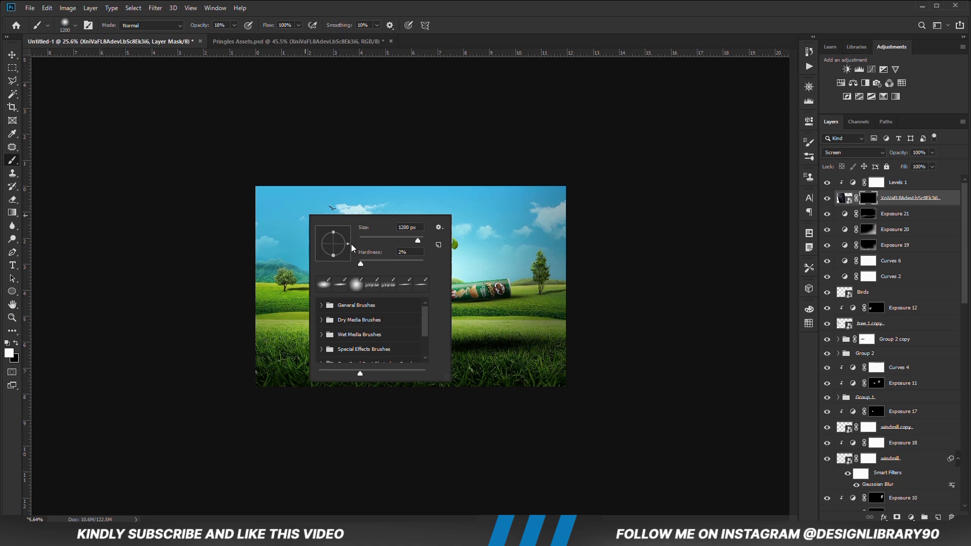
{"action": "key", "text": "Escape"}
{"action": "left_click", "coordinate": [234, 25]}
{"action": "left_click_drag", "start_coordinate": [235, 37], "coordinate": [248, 36]}
{"action": "left_click", "coordinate": [331, 1]}
{"action": "key", "text": "["}
{"action": "mouse_move", "coordinate": [284, 159]}
{"action": "left_mouse_down"}
{"action": "mouse_move", "coordinate": [327, 177]}
{"action": "mouse_move", "coordinate": [355, 261]}
{"action": "left_mouse_up"}
{"action": "left_click", "coordinate": [285, 224]}
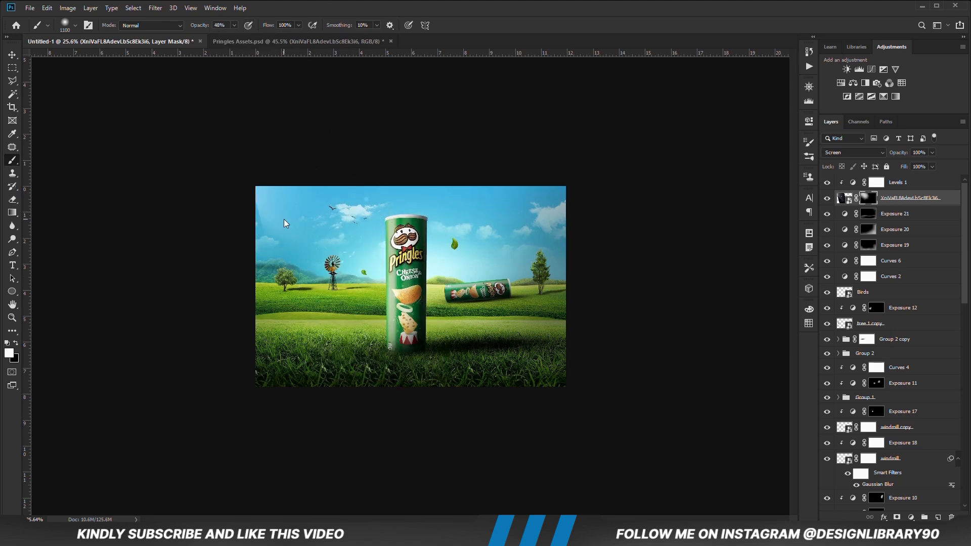
Step: Paint the overlay's mask black with a smaller soft brush to soften the light's left side, and compare the image without the overlay
{"action": "key", "text": "x"}
{"action": "key", "text": "["}
{"action": "key", "text": "["}
{"action": "key", "text": "["}
{"action": "key", "text": "["}
{"action": "key", "text": "["}
{"action": "key", "text": "["}
{"action": "key", "text": "["}
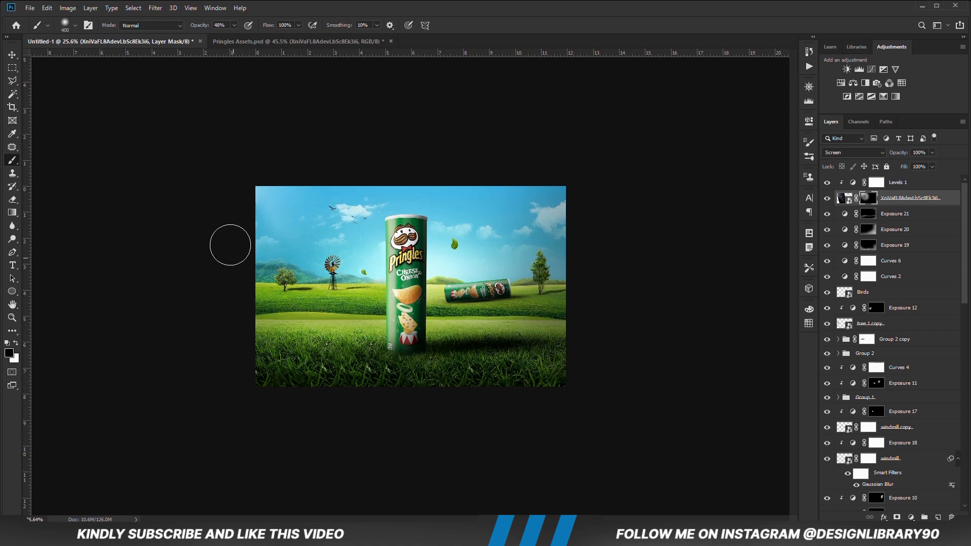
{"action": "left_click", "coordinate": [827, 199]}
{"action": "left_click", "coordinate": [826, 199]}
{"action": "key", "text": "x"}
{"action": "key", "text": "x"}
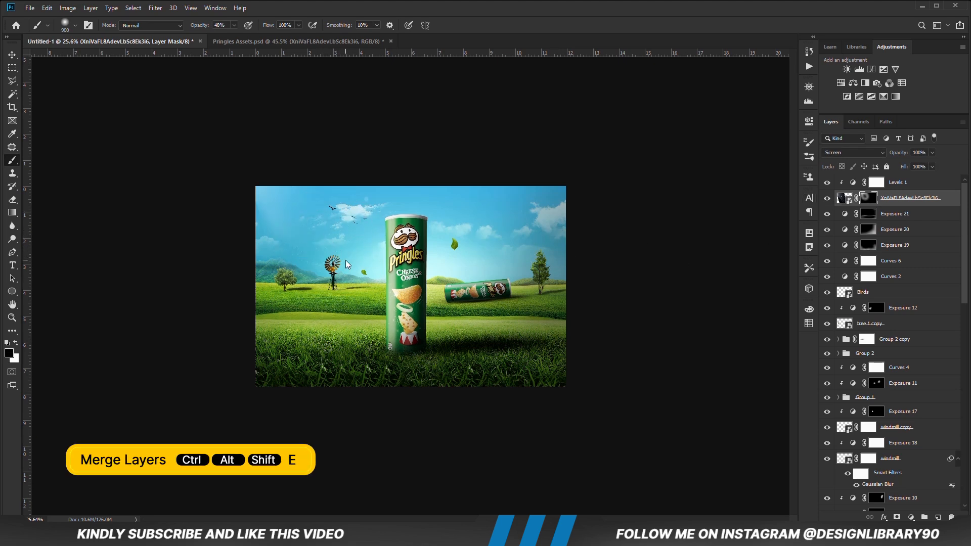
Step: Stamp all visible layers into a new top layer and convert it to a smart object
{"action": "key", "text": "v"}
{"action": "key", "text": "ctrl+alt+shift+e"}
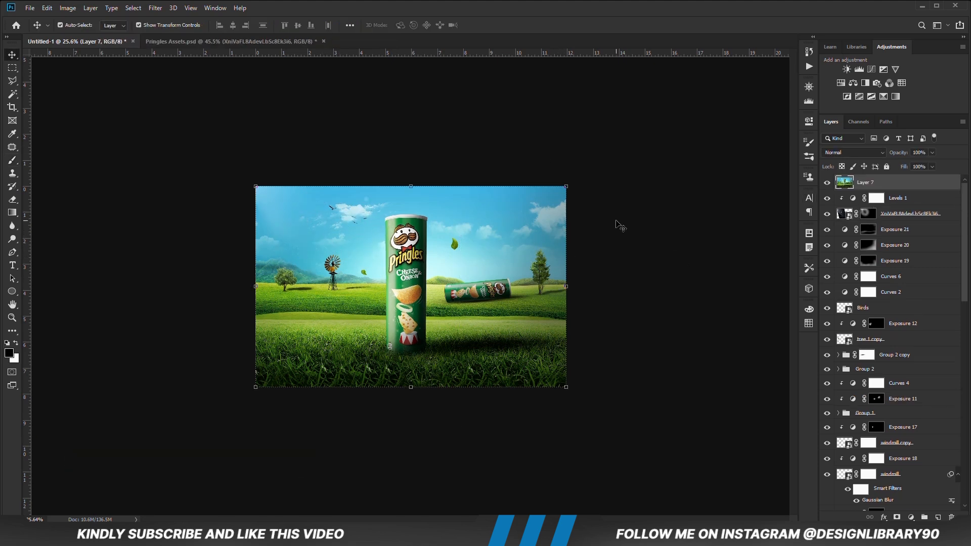
{"action": "right_click", "coordinate": [875, 181]}
{"action": "left_click", "coordinate": [769, 237]}
Step: In the Camera Raw Filter, set Exposure +0.20, Contrast +9, Highlights +8, Shadows -11, Whites +5, Blacks -12, Texture +13 and Clarity +3
{"action": "left_click", "coordinate": [159, 14]}
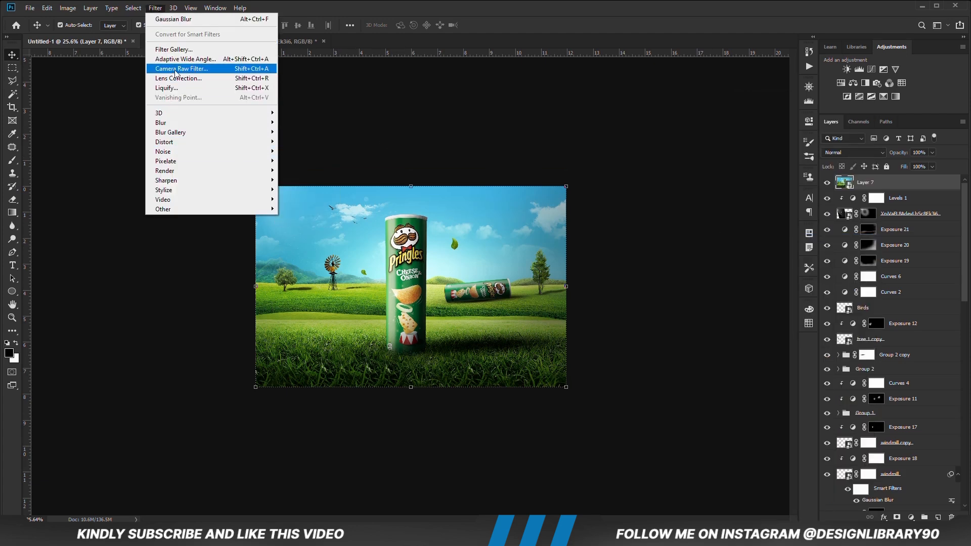
{"action": "left_click", "coordinate": [190, 71]}
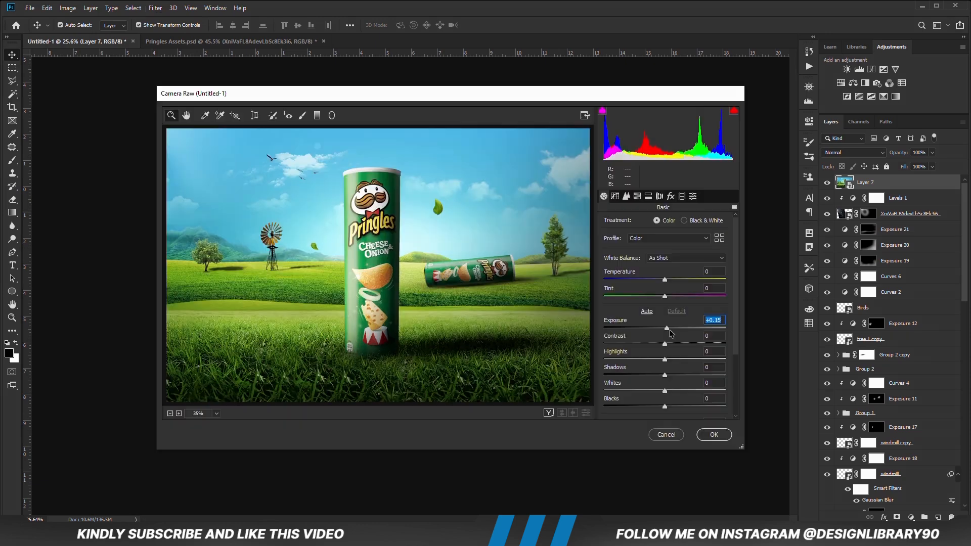
{"action": "left_click_drag", "start_coordinate": [665, 329], "coordinate": [670, 346]}
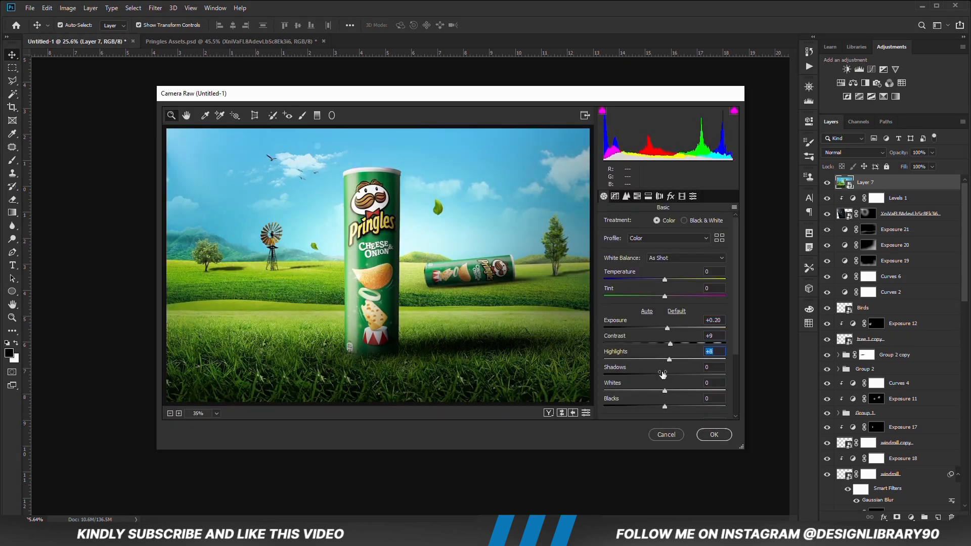
{"action": "scroll", "coordinate": [685, 385], "scroll_direction": "down", "scroll_amount": 3}
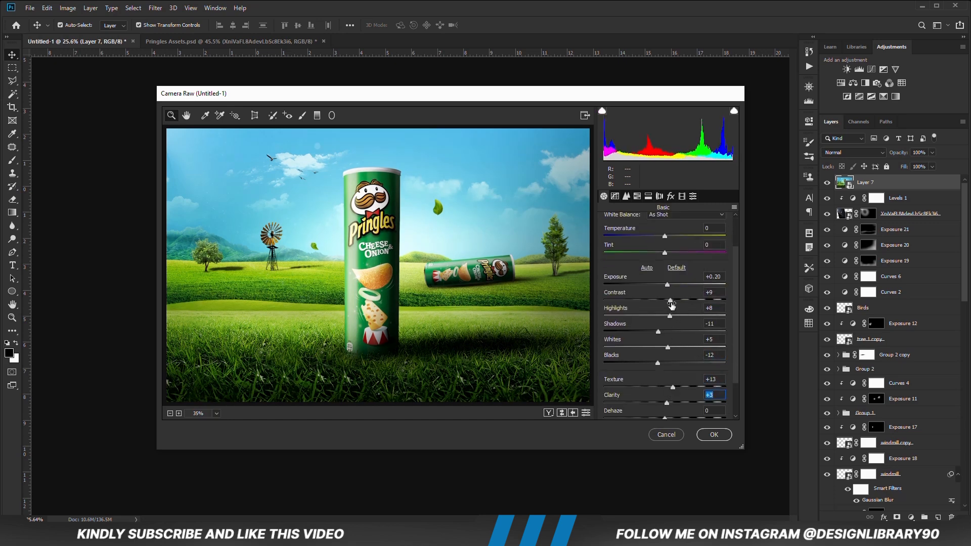
Step: Choose the Medium vignetting preset in Camera Raw and apply the filter to the stamped layer
{"action": "left_click", "coordinate": [693, 197]}
{"action": "scroll", "coordinate": [637, 313], "scroll_direction": "down", "scroll_amount": 2}
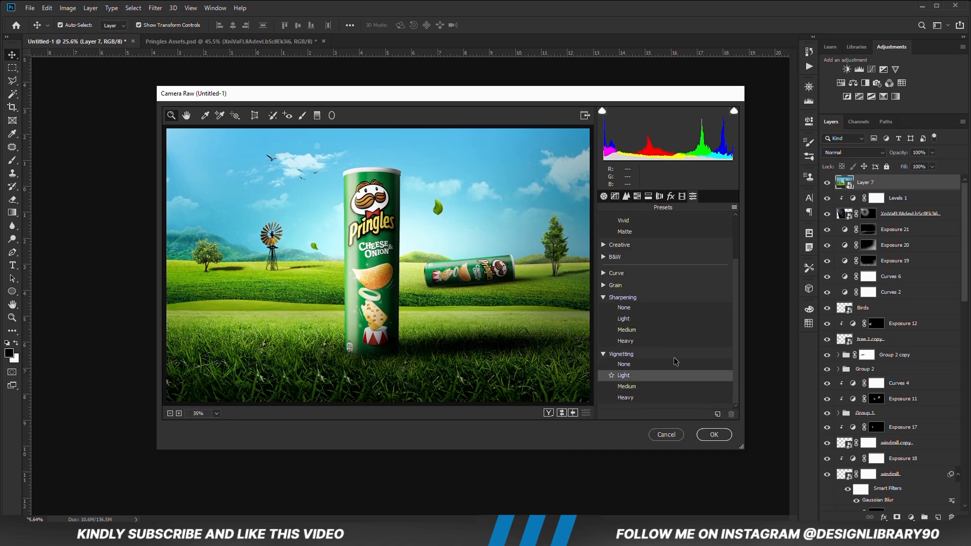
{"action": "left_click", "coordinate": [633, 386]}
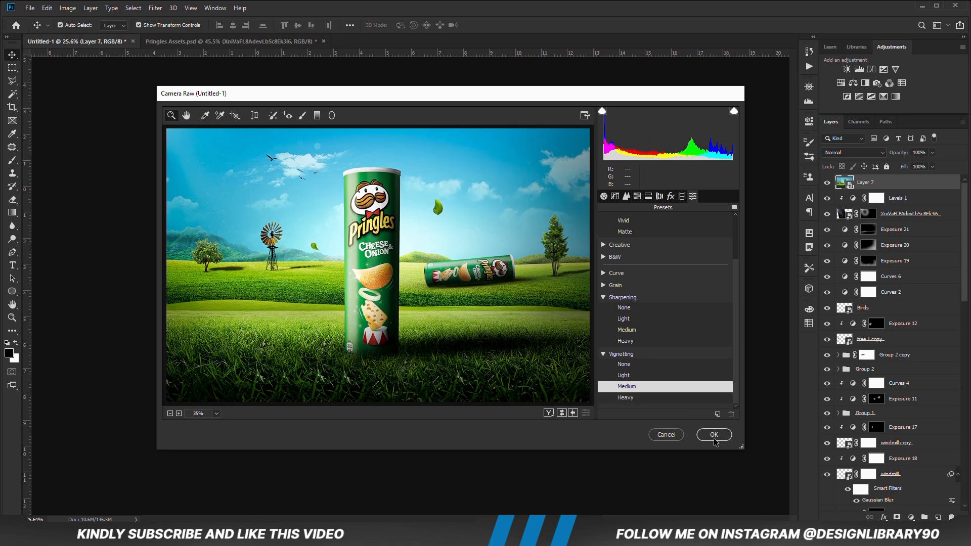
{"action": "left_click", "coordinate": [717, 435]}
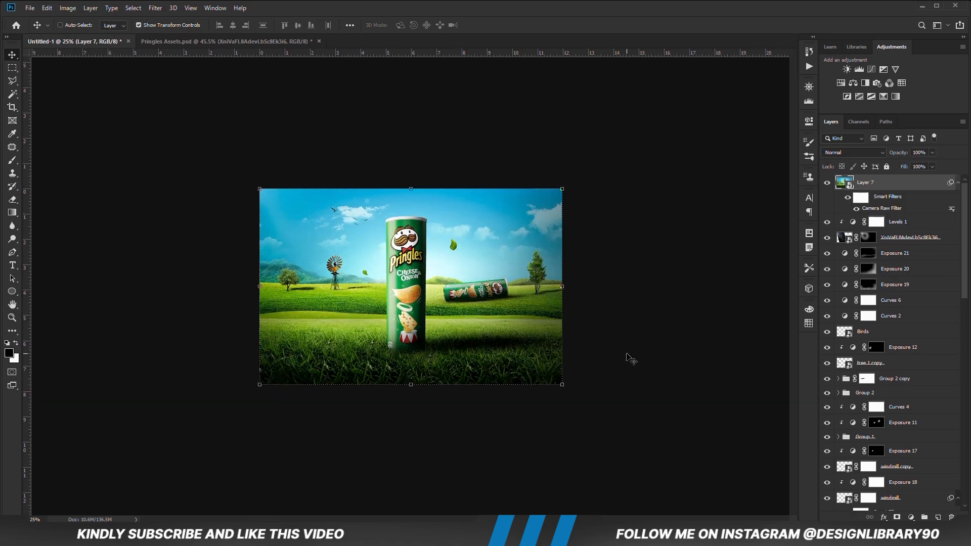
Step: Compare the composite at 50% zoom with and without the Camera Raw graded layer
{"action": "key", "text": "ctrl+plus"}
{"action": "key", "text": "ctrl+plus"}
{"action": "left_click", "coordinate": [858, 181], "text": "ctrl"}
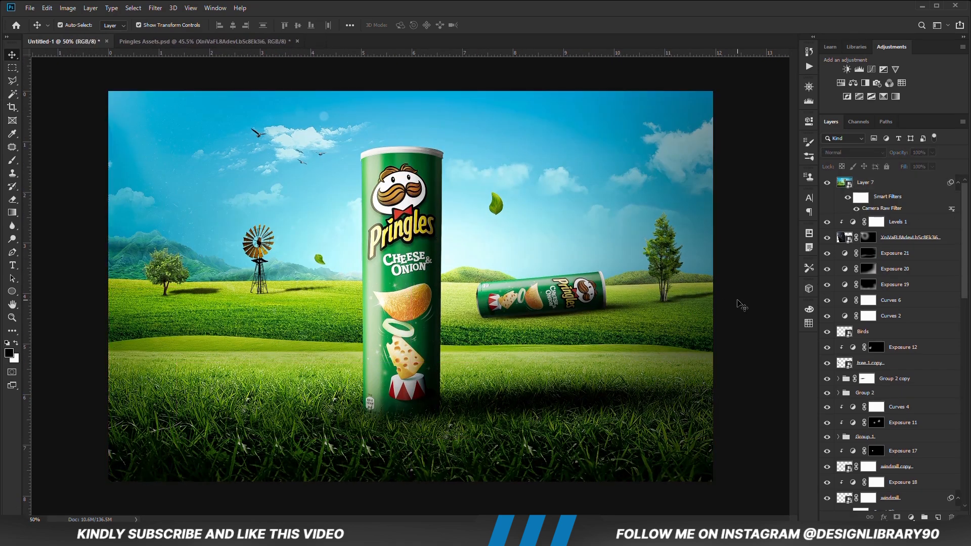
{"action": "left_click", "coordinate": [826, 182]}
{"action": "left_click", "coordinate": [826, 182]}
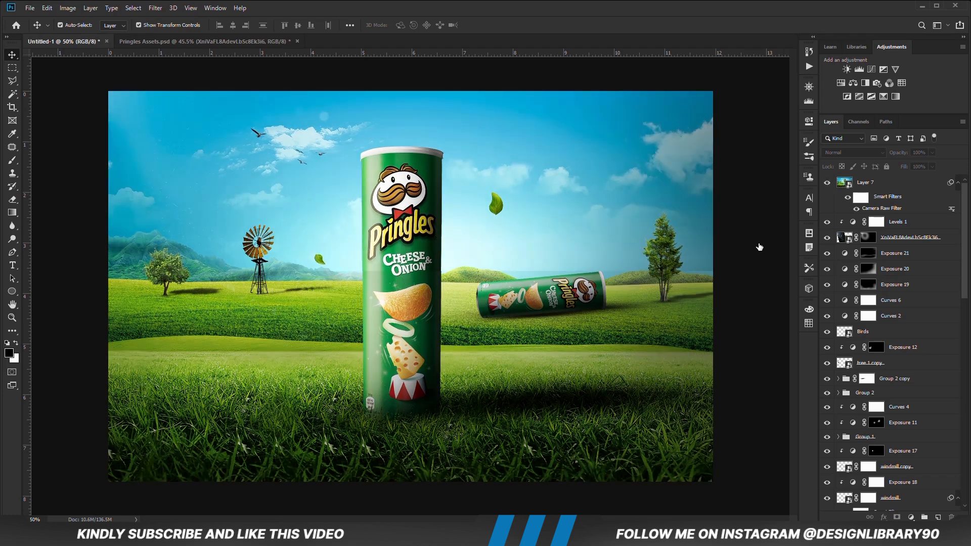